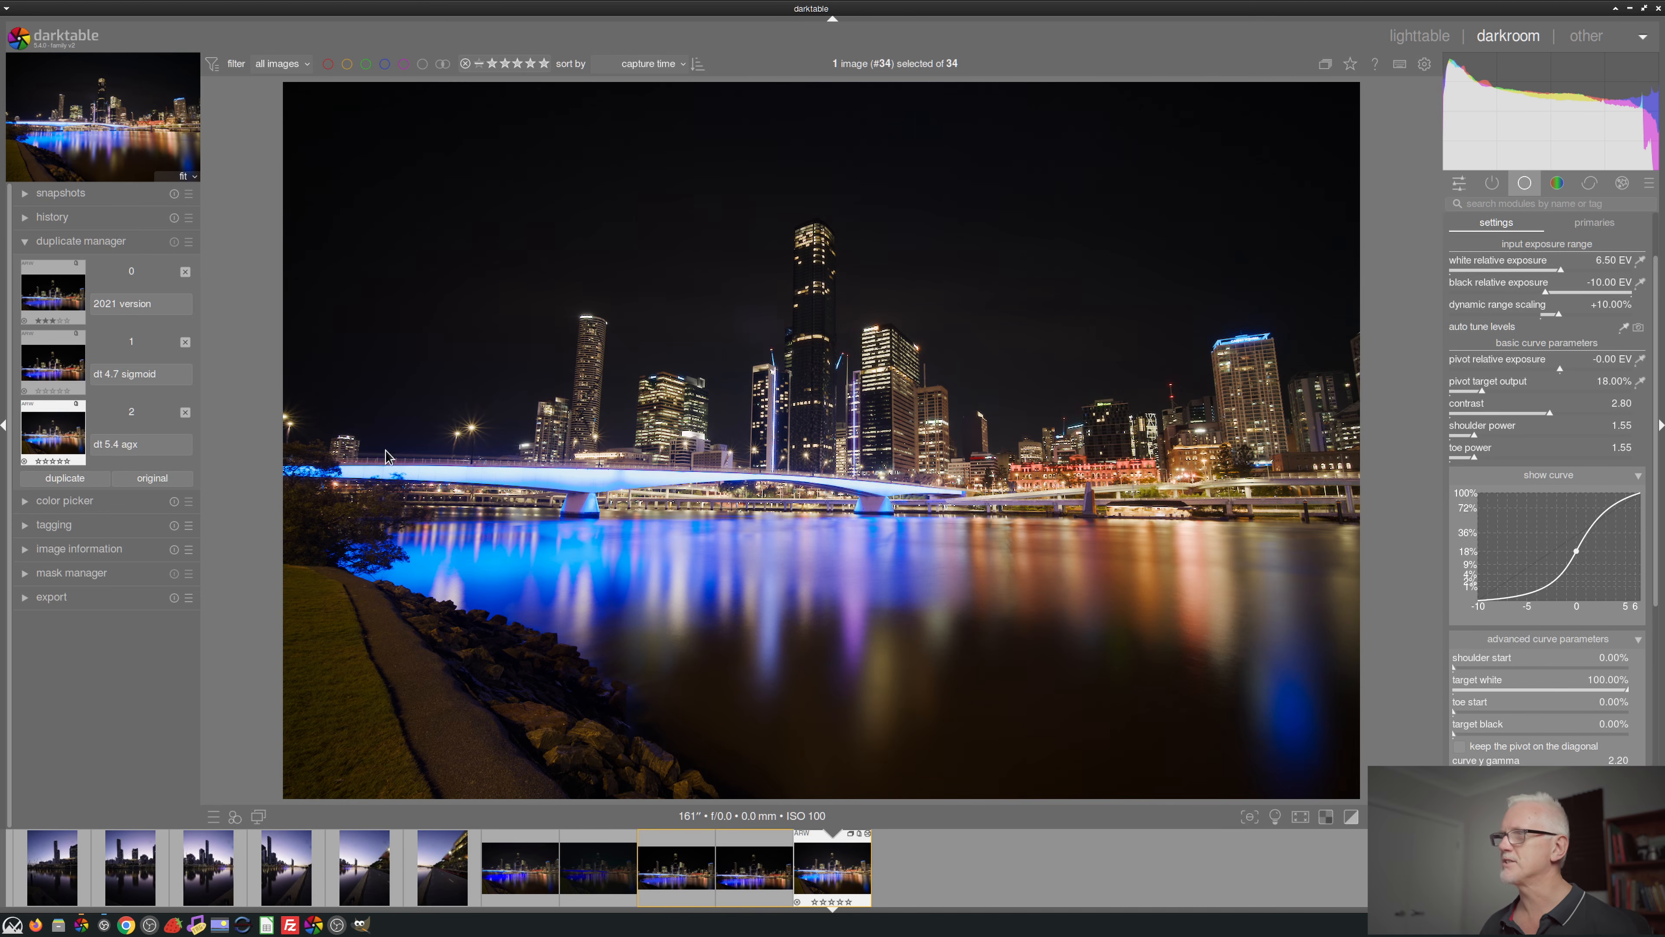
# - Open the AgX primaries settings and examine the reset presets and the base primaries options, keeping Rec2020
pyautogui.click(1612, 227)
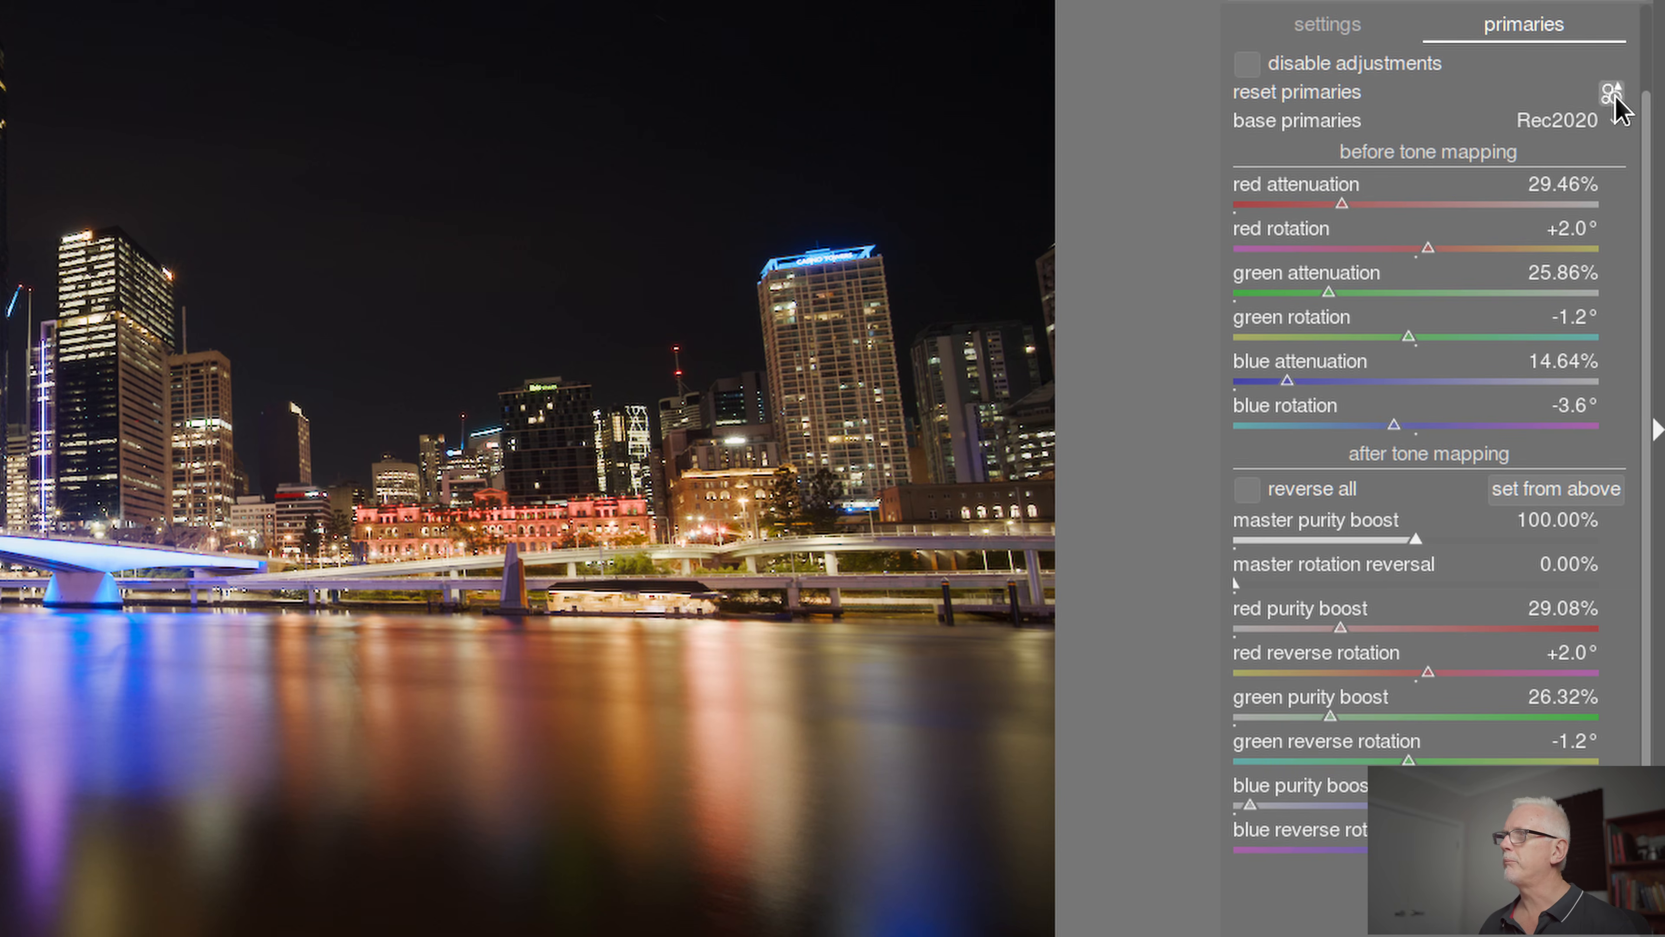
pyautogui.click(1571, 125)
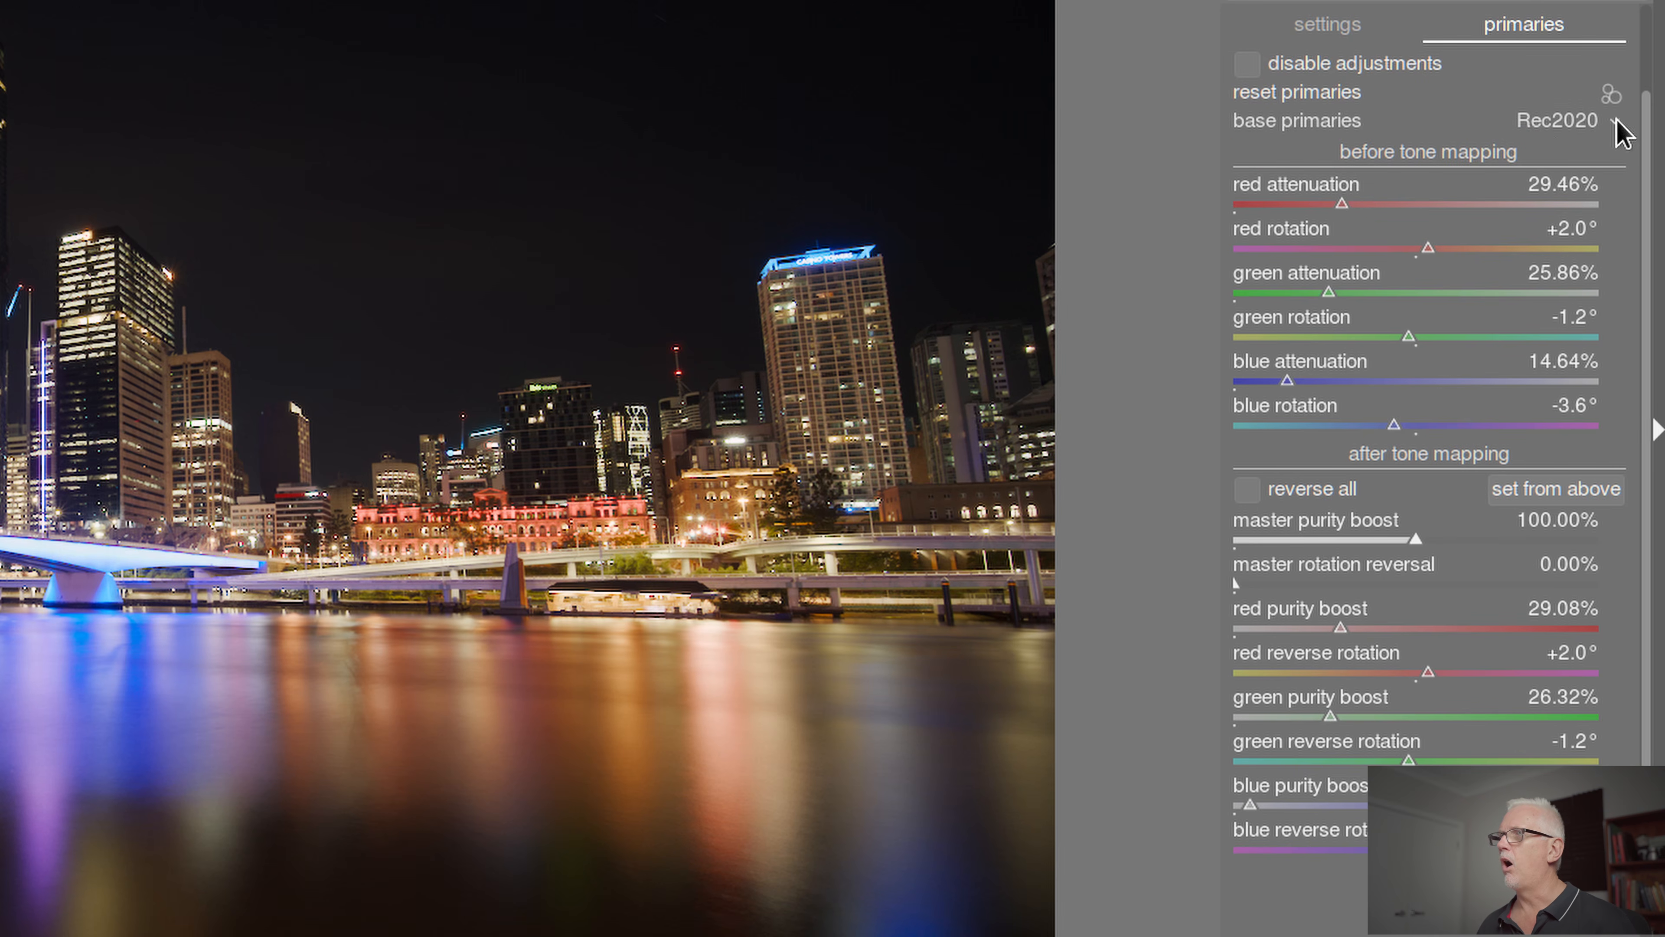
pyautogui.click(1542, 122)
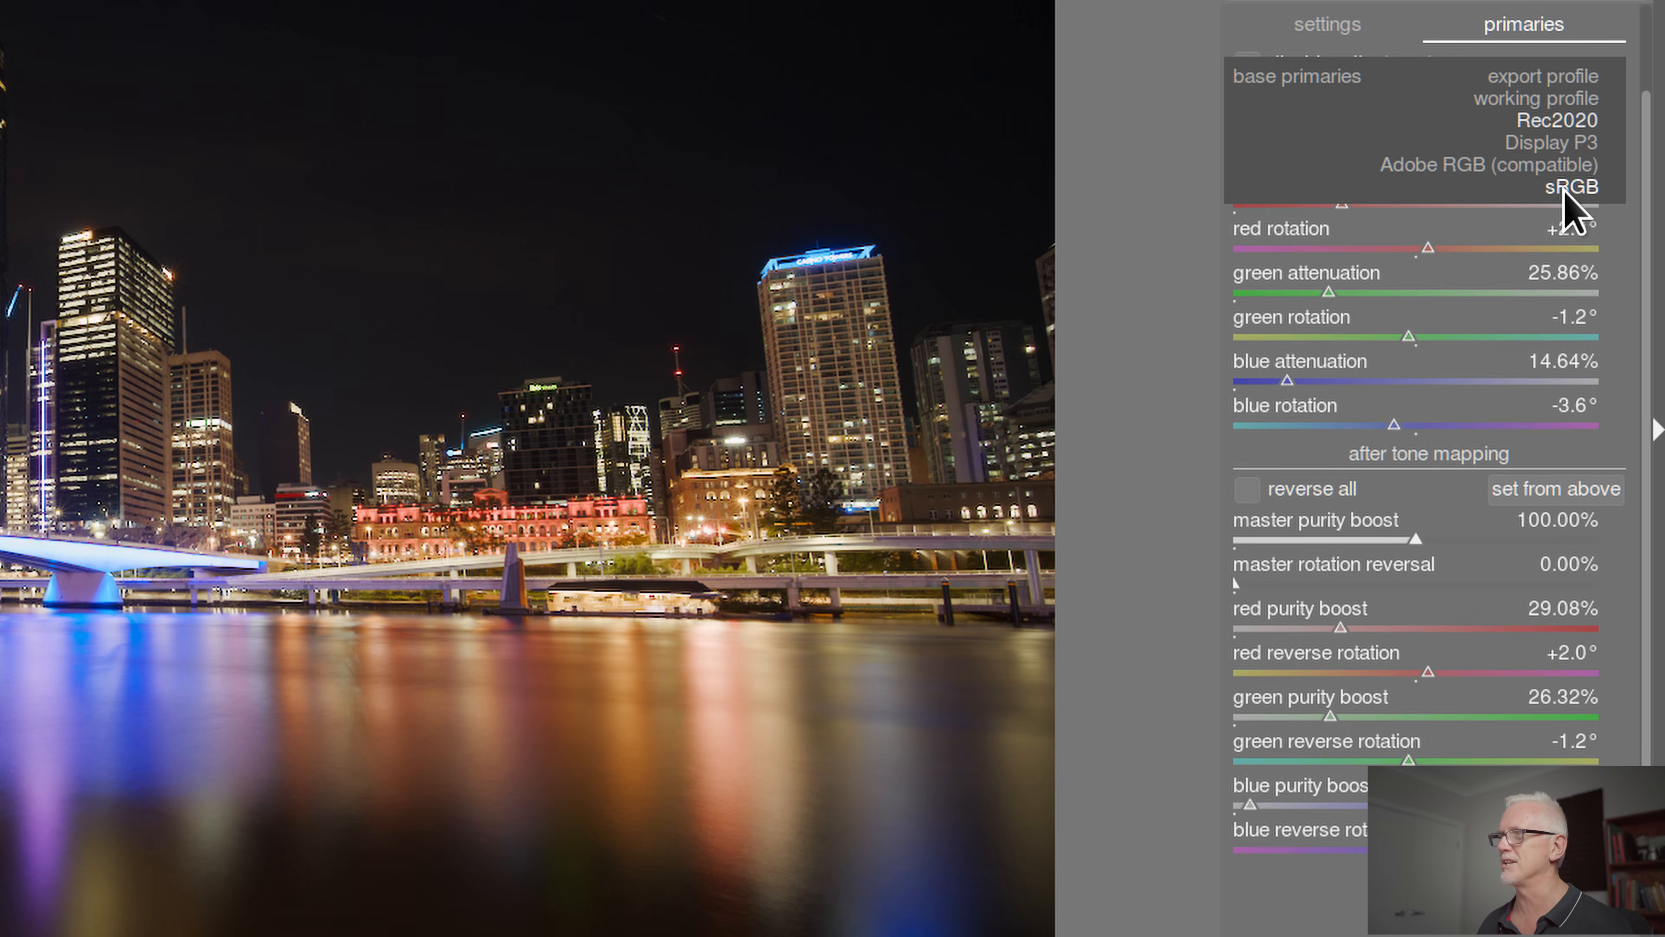
pyautogui.click(1178, 187)
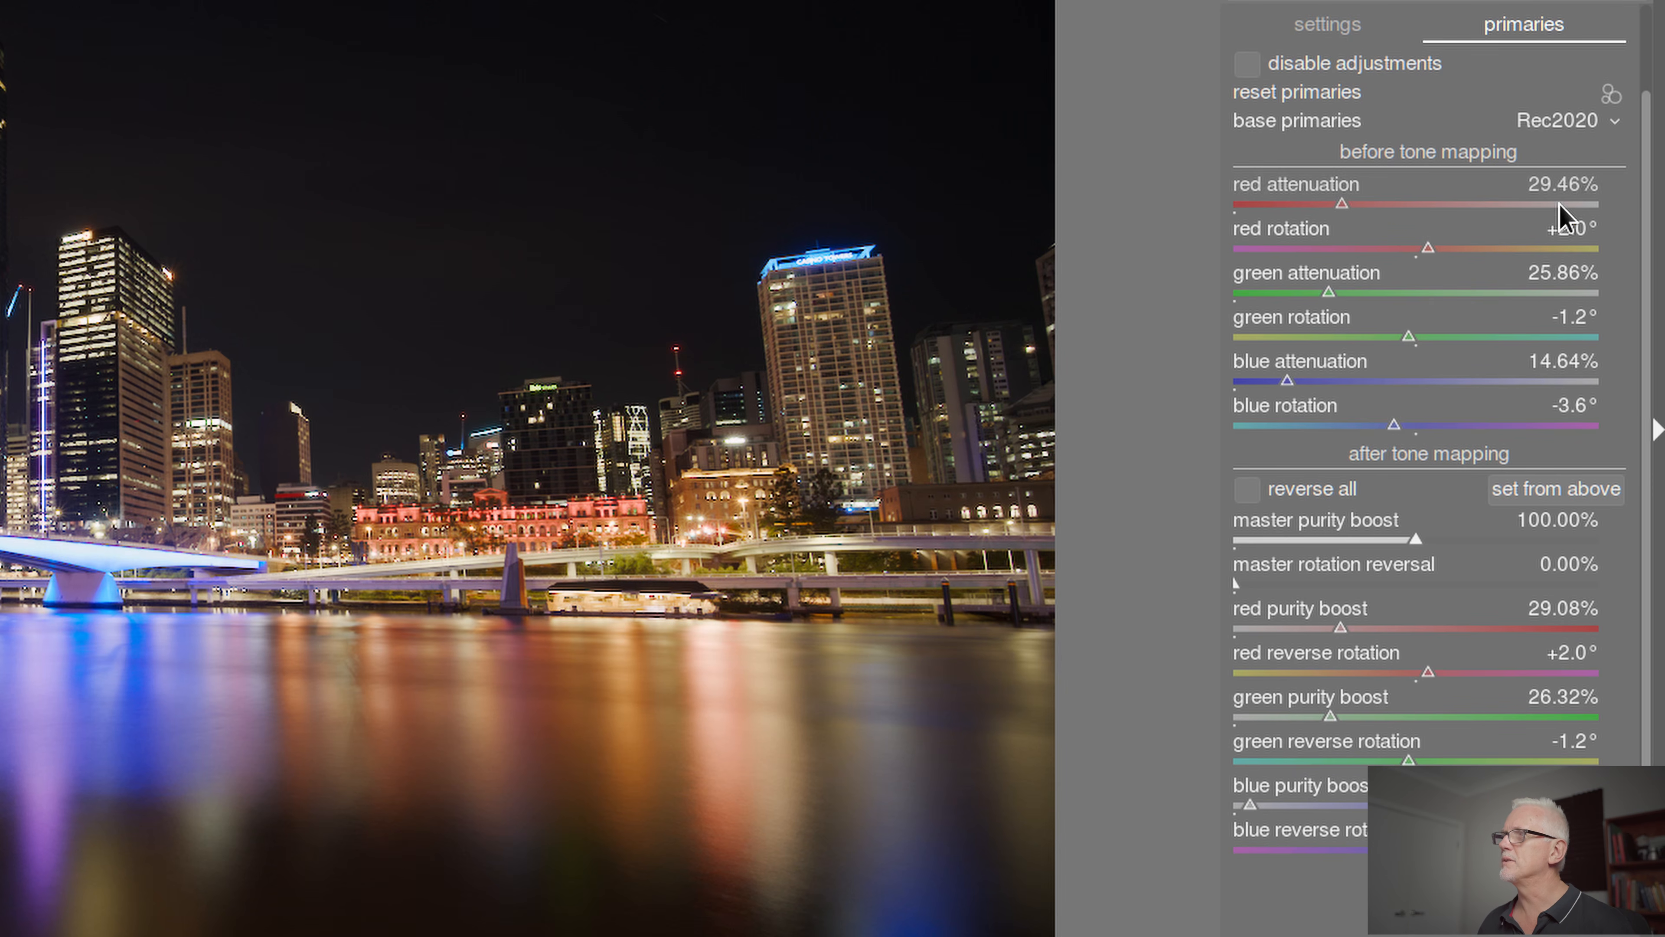
# - Reset the primaries to unmodified, then try blue attenuation at 99% and a blue rotation of about -0.8°
pyautogui.click(1610, 95)
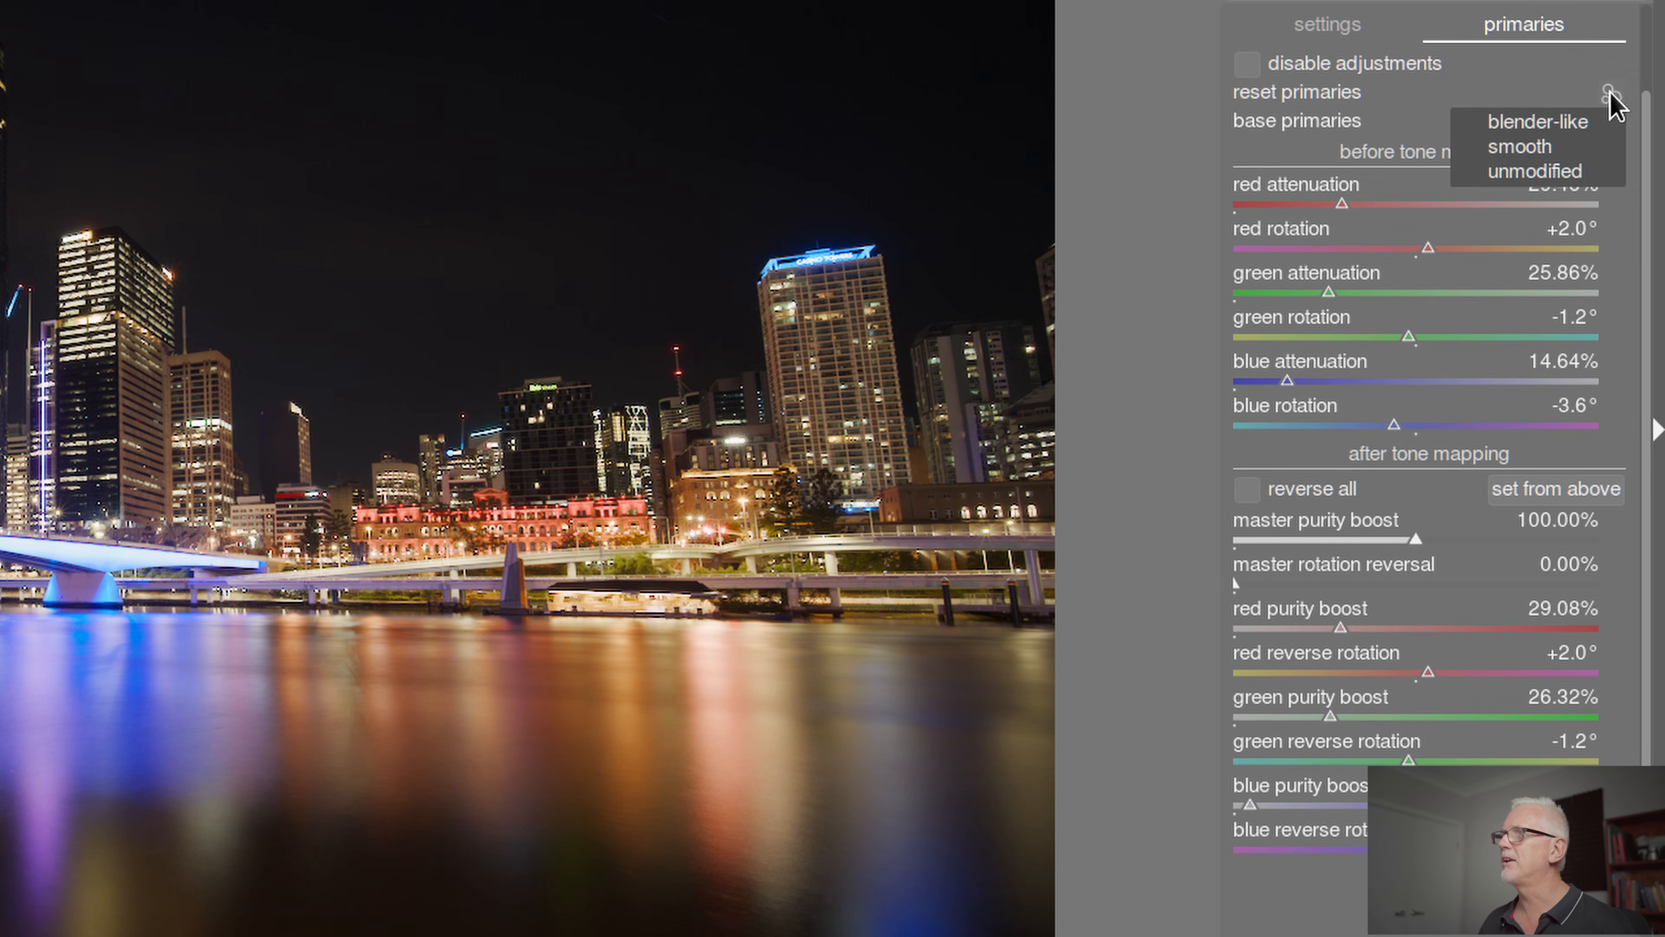
pyautogui.click(1547, 171)
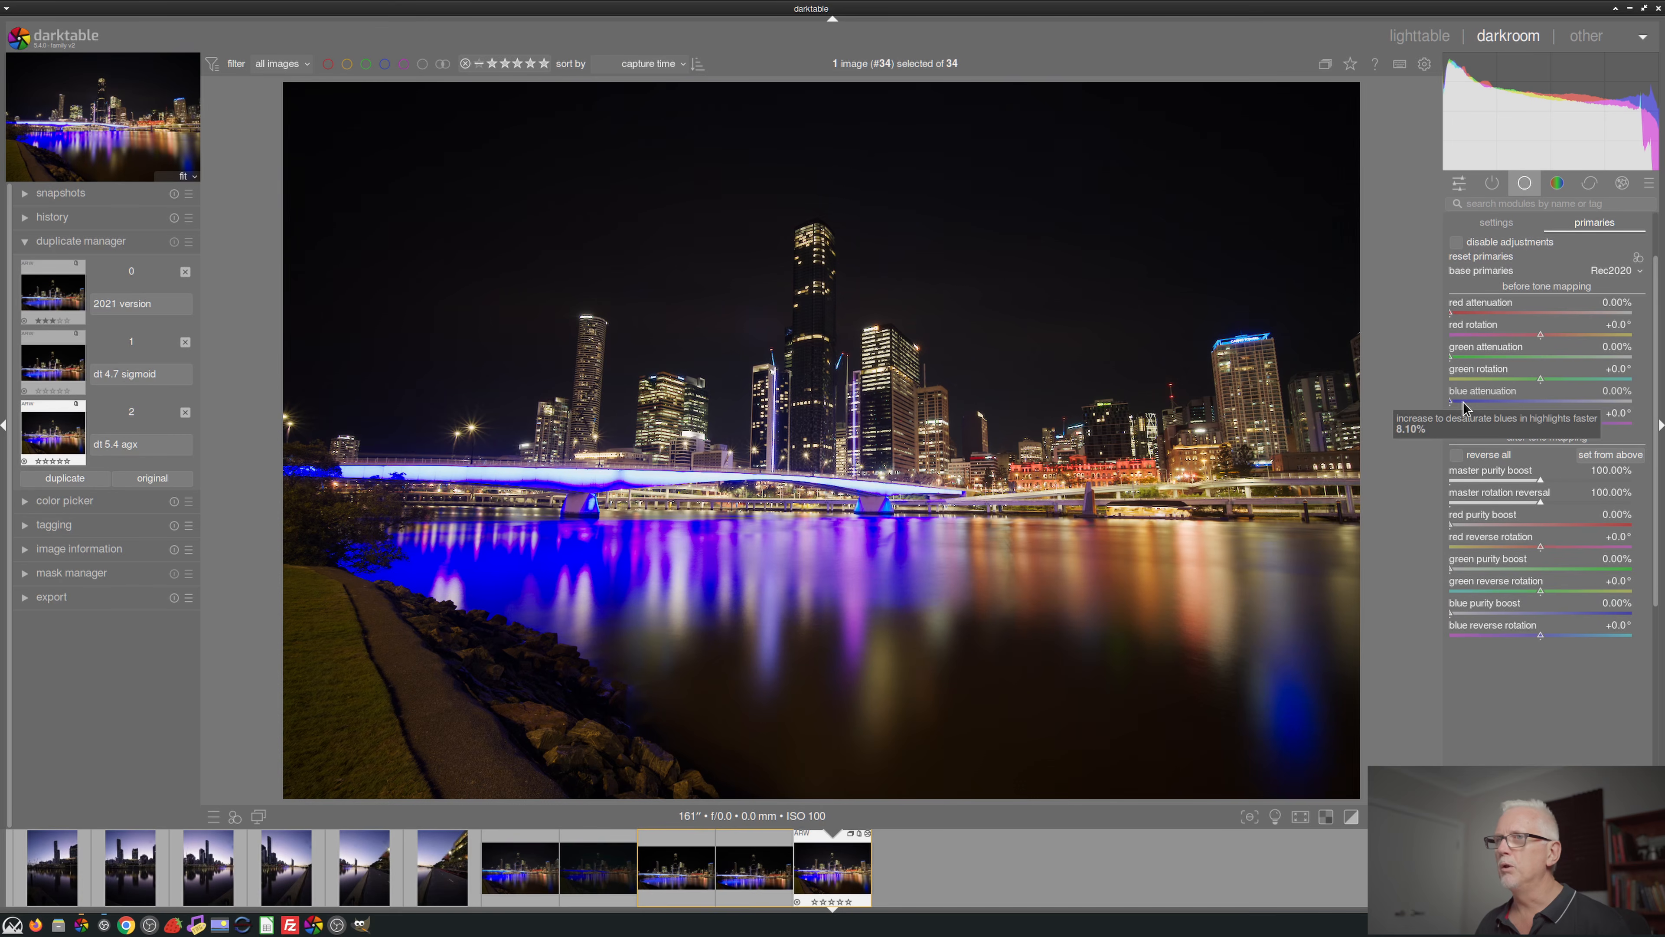
pyautogui.moveTo(1433, 401); pyautogui.dragTo(1640, 408)
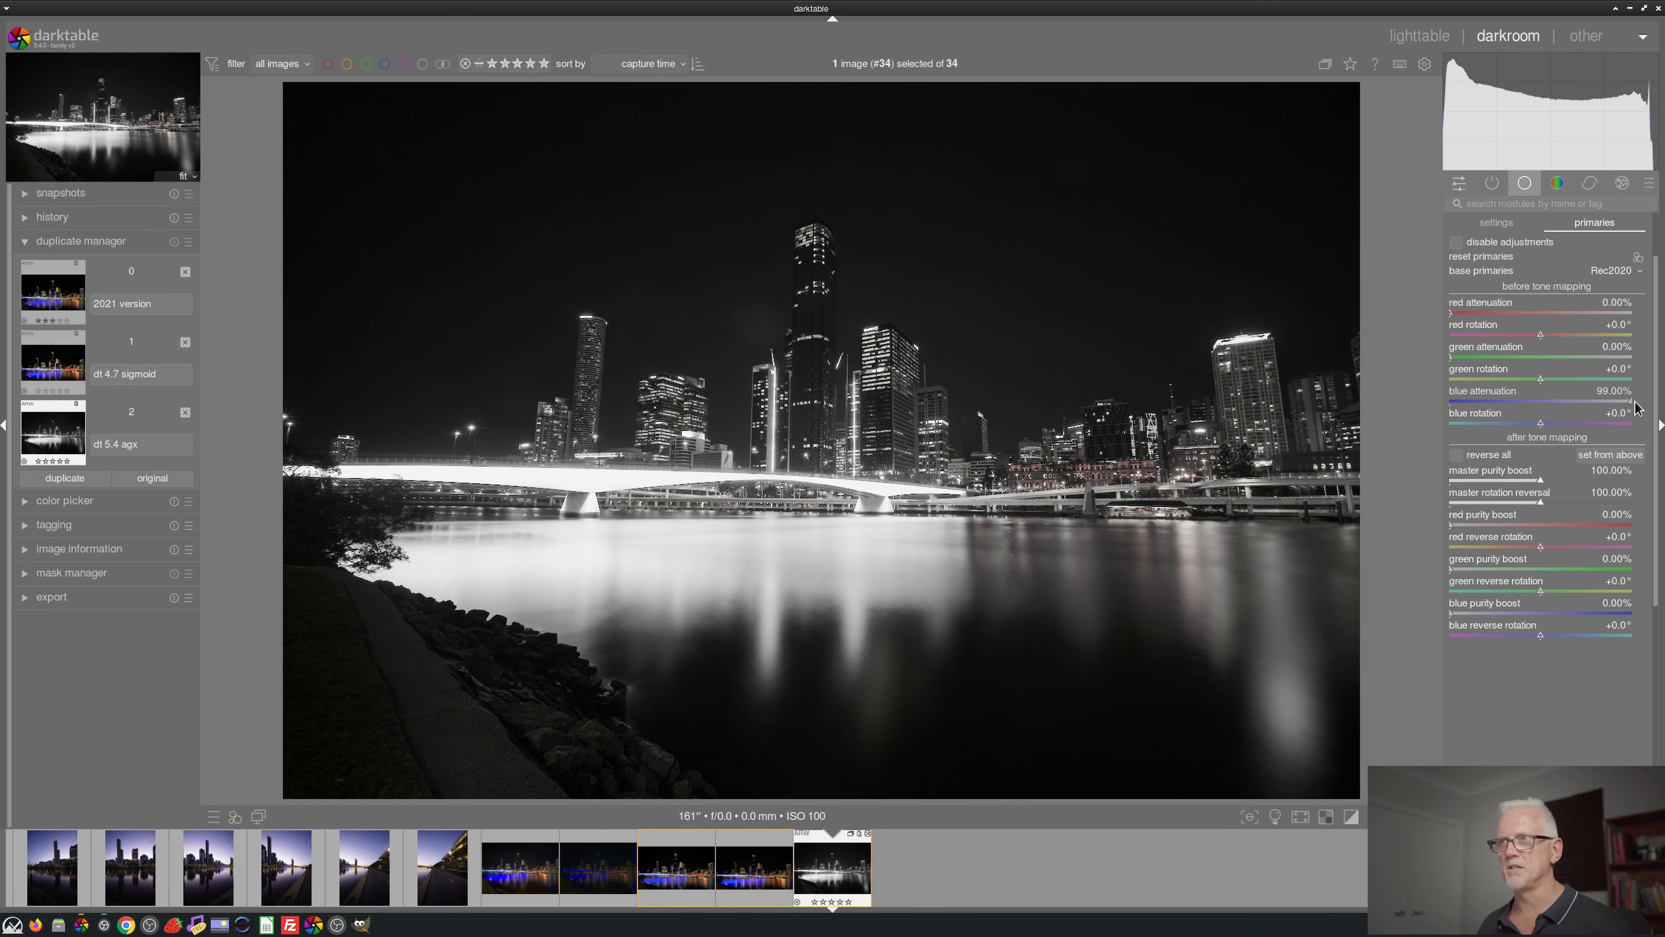
pyautogui.doubleClick(1638, 406)
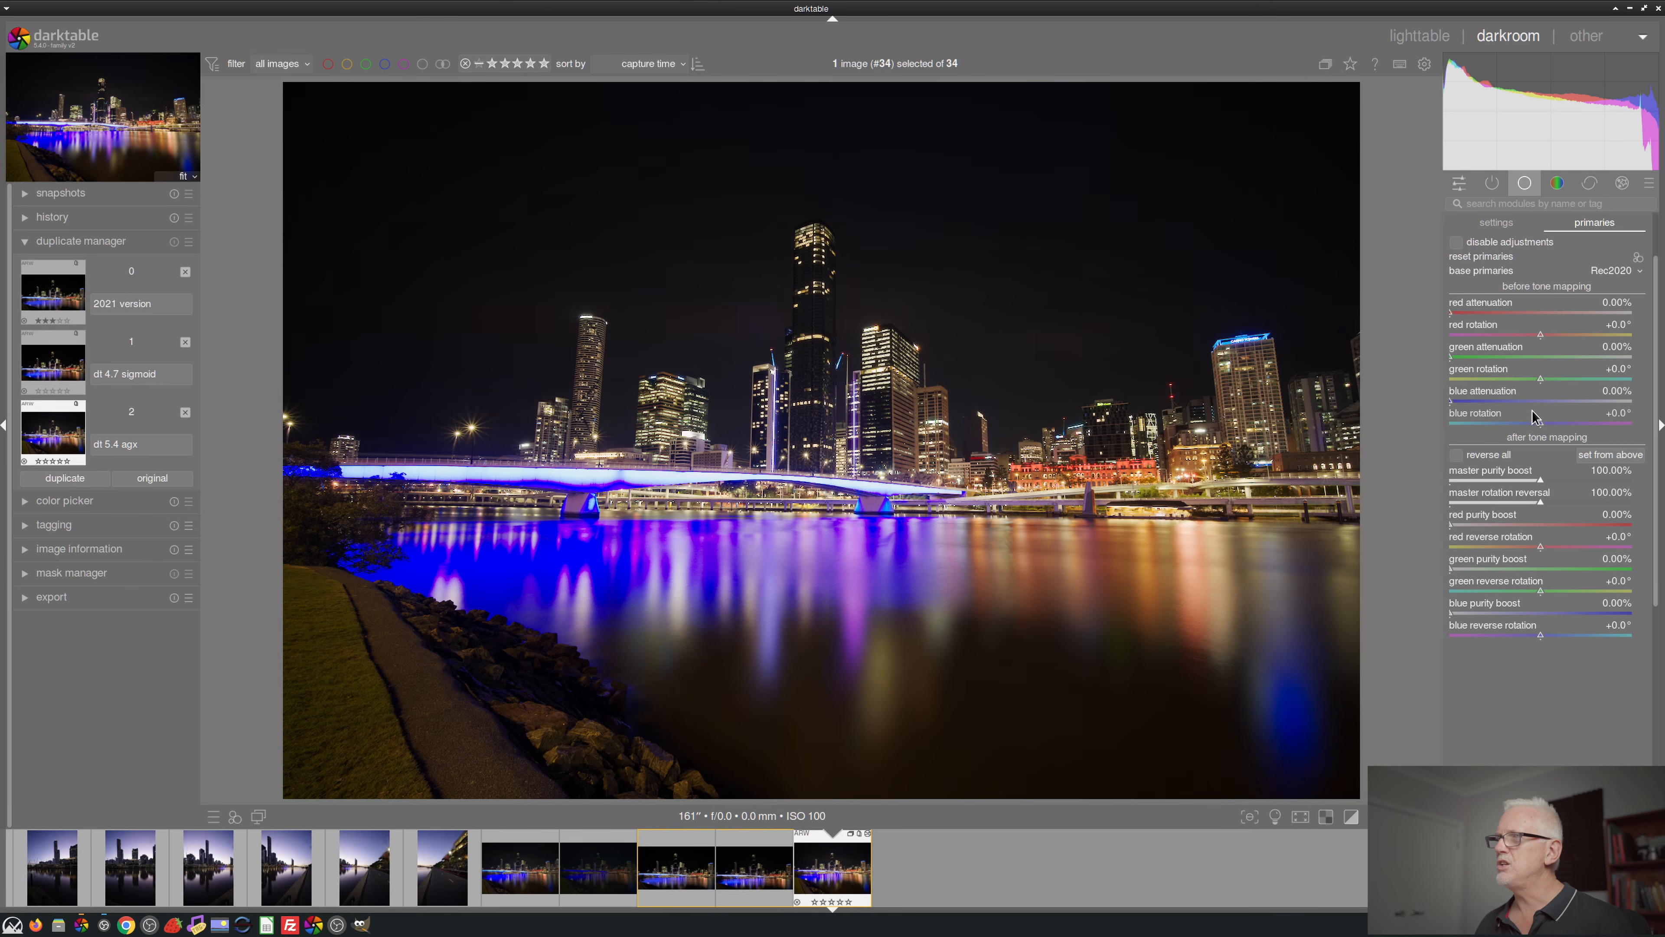
pyautogui.moveTo(1496, 430)
pyautogui.mouseDown()
pyautogui.moveTo(1460, 431)
pyautogui.moveTo(1613, 433)
pyautogui.moveTo(1539, 433)
pyautogui.mouseUp()
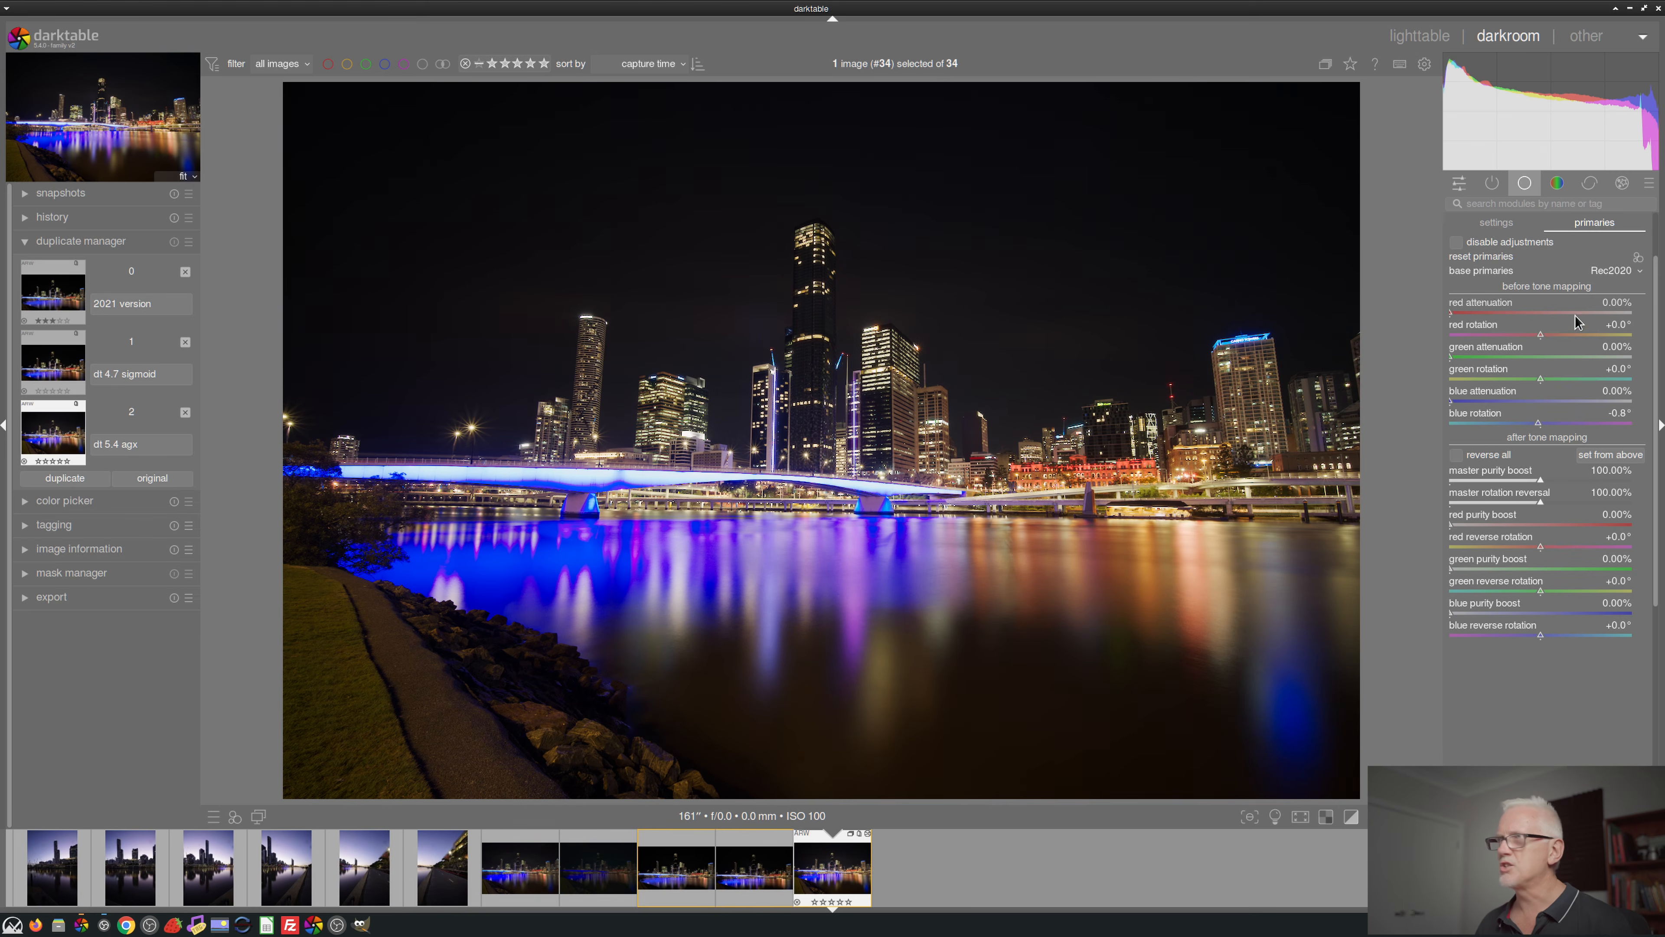
# - Reset the primaries to blender-like and set the after tone mapping values from above, trying the reverse all option on and off
pyautogui.click(1640, 257)
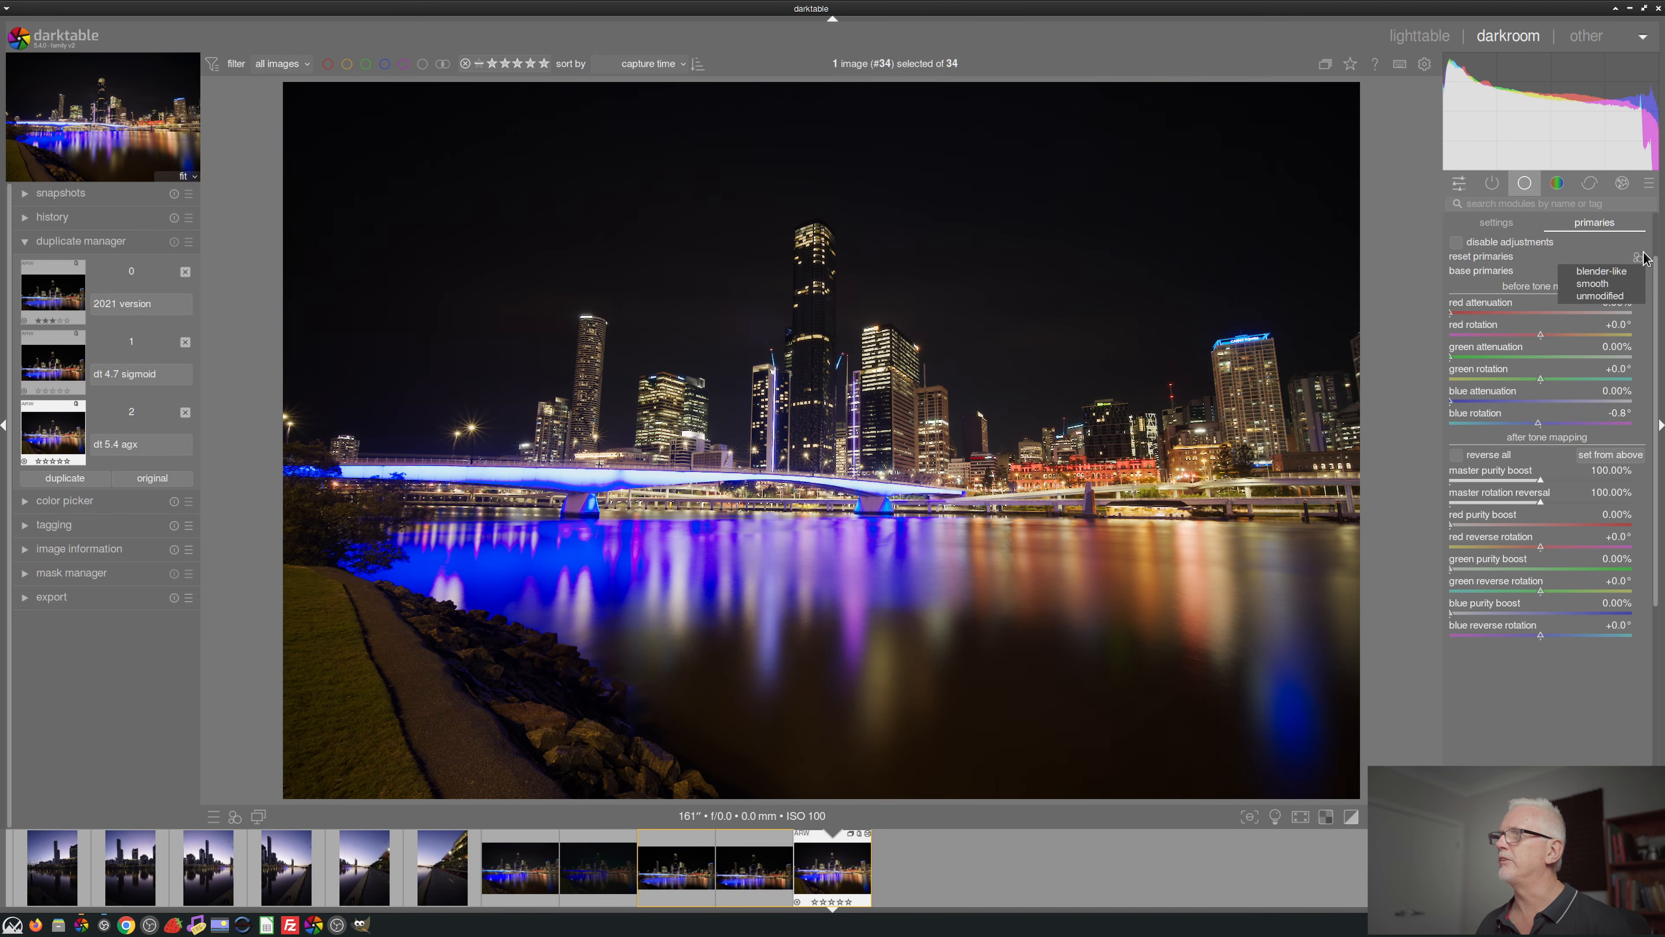
pyautogui.click(1602, 273)
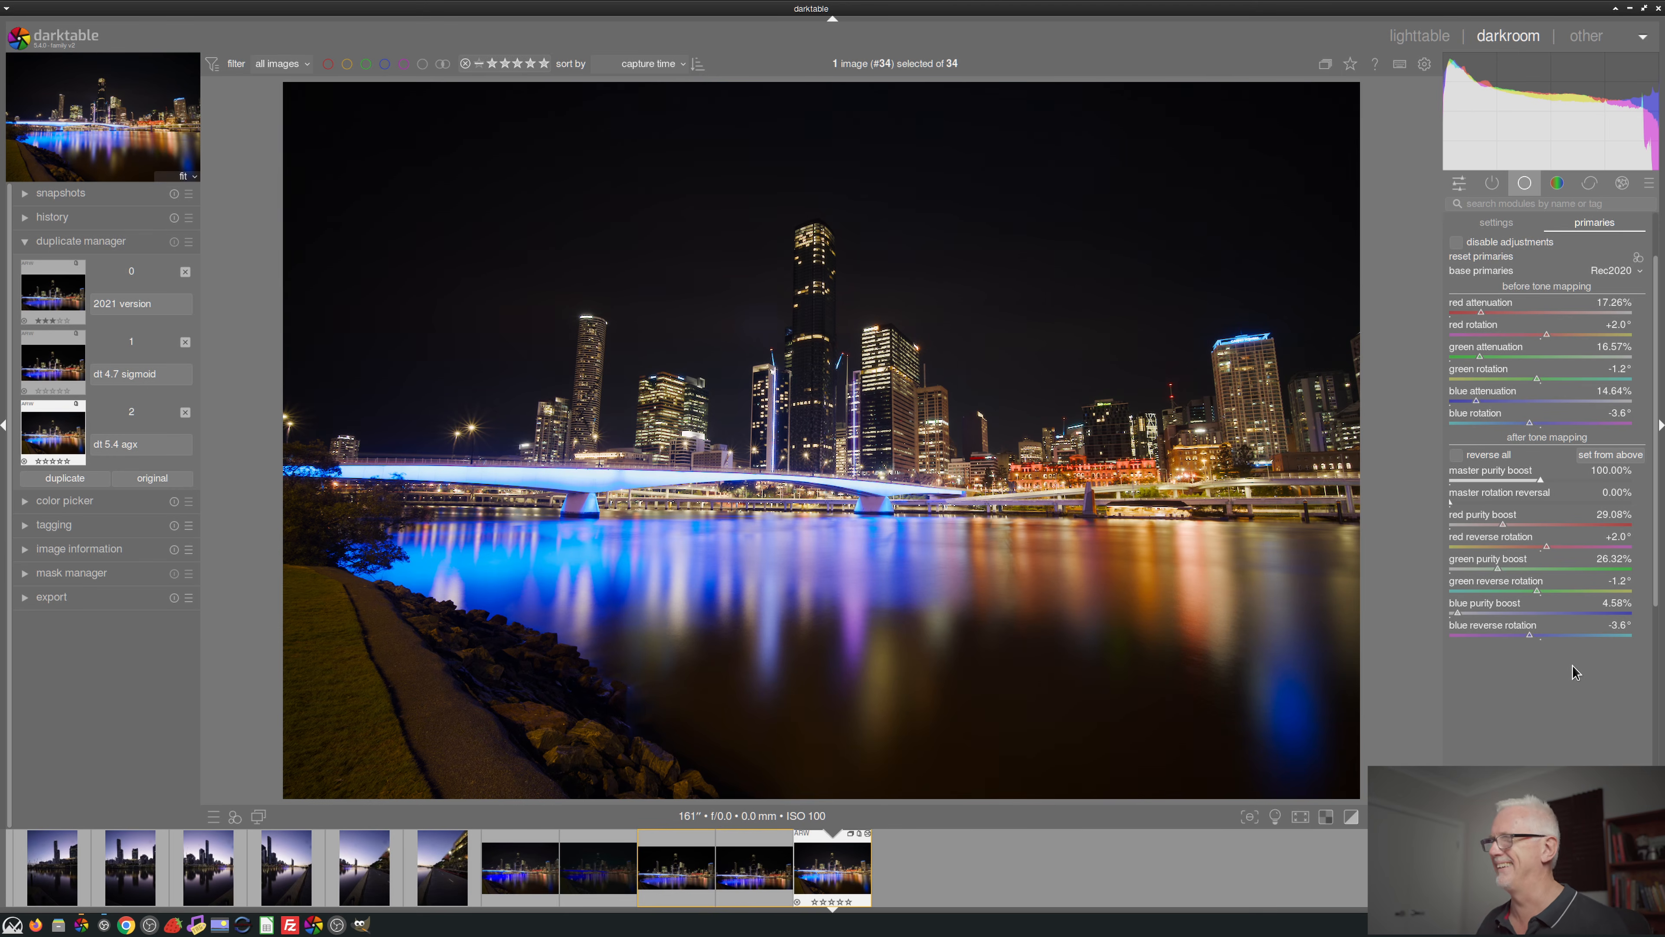
pyautogui.click(1611, 455)
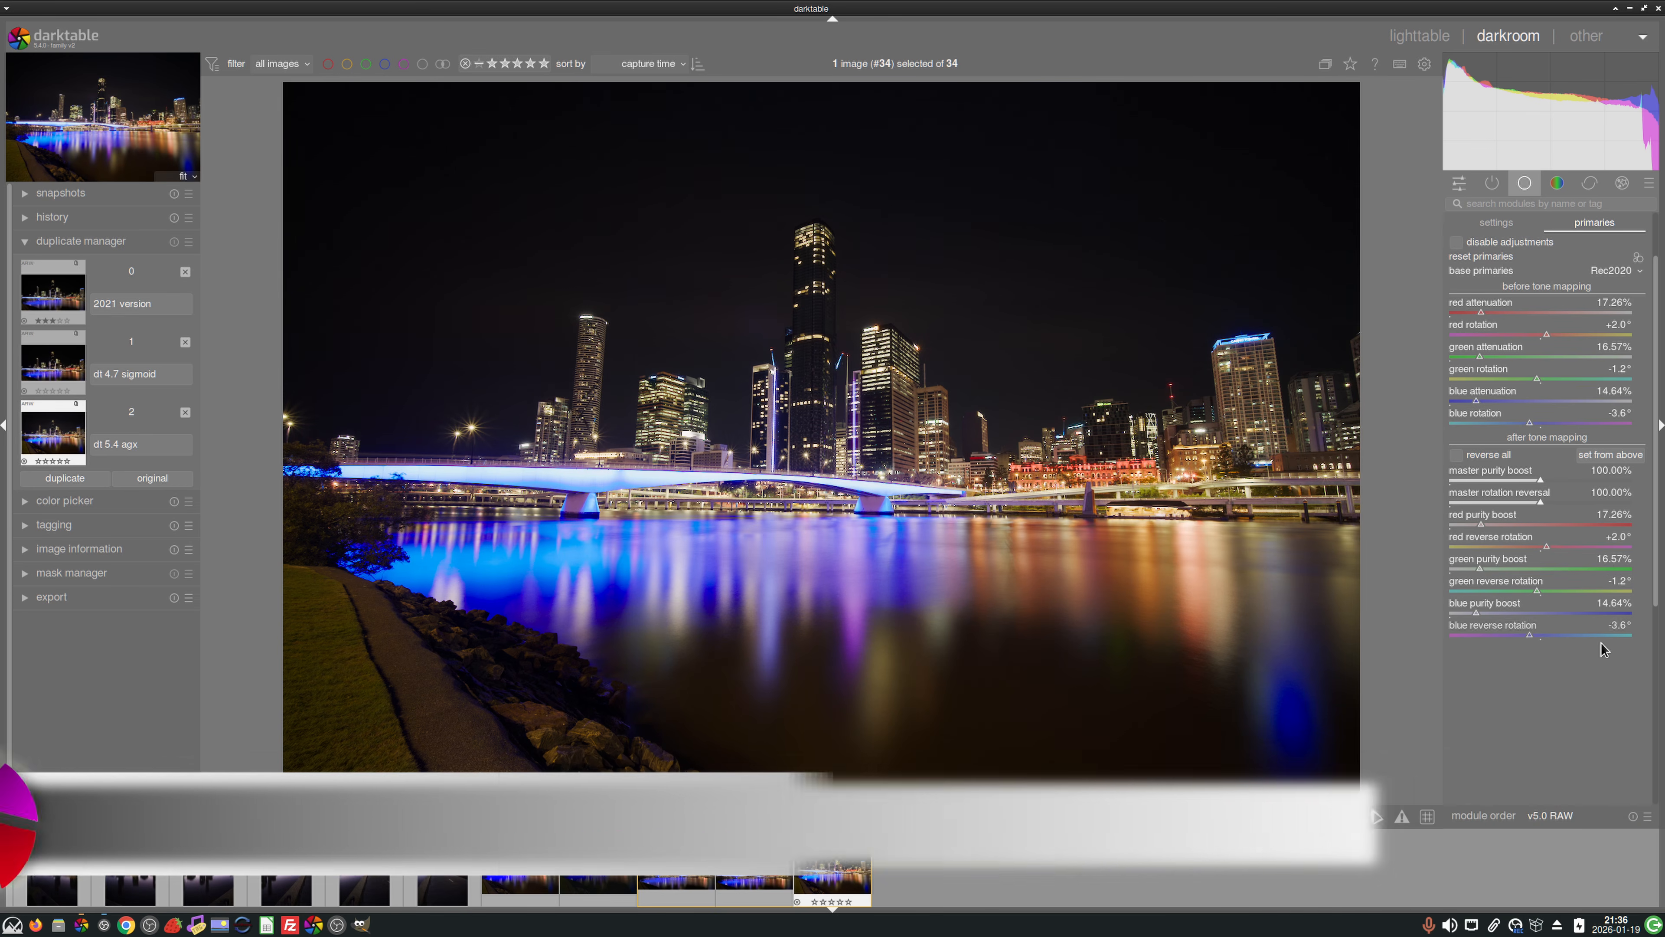
pyautogui.click(1456, 457)
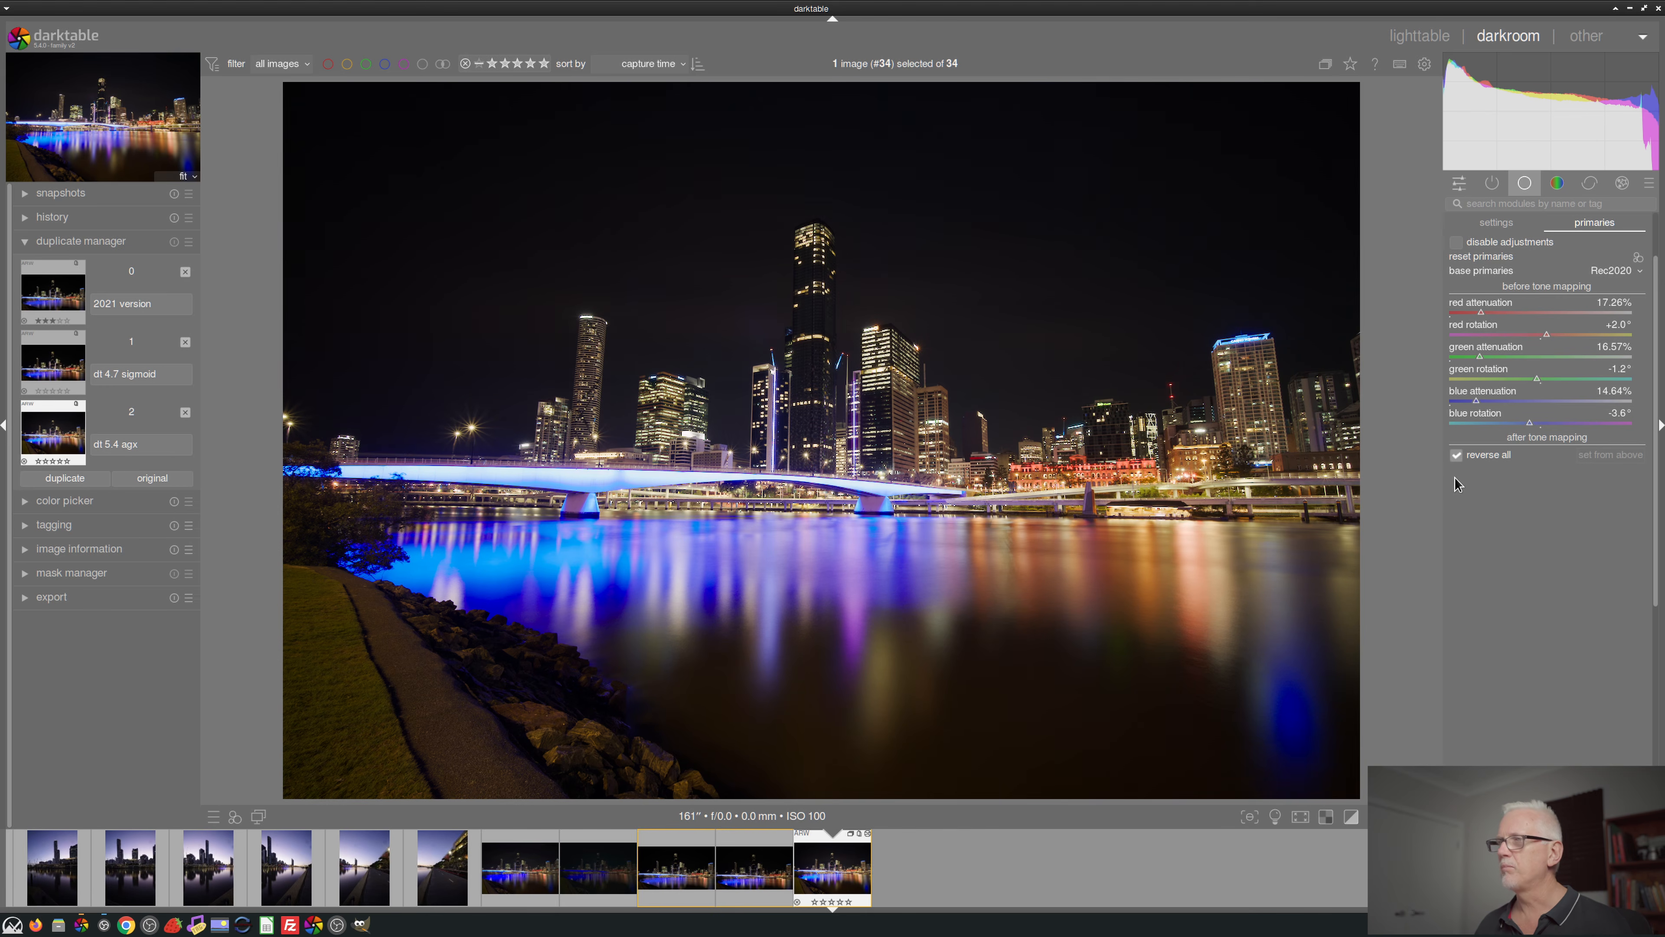
pyautogui.click(1457, 456)
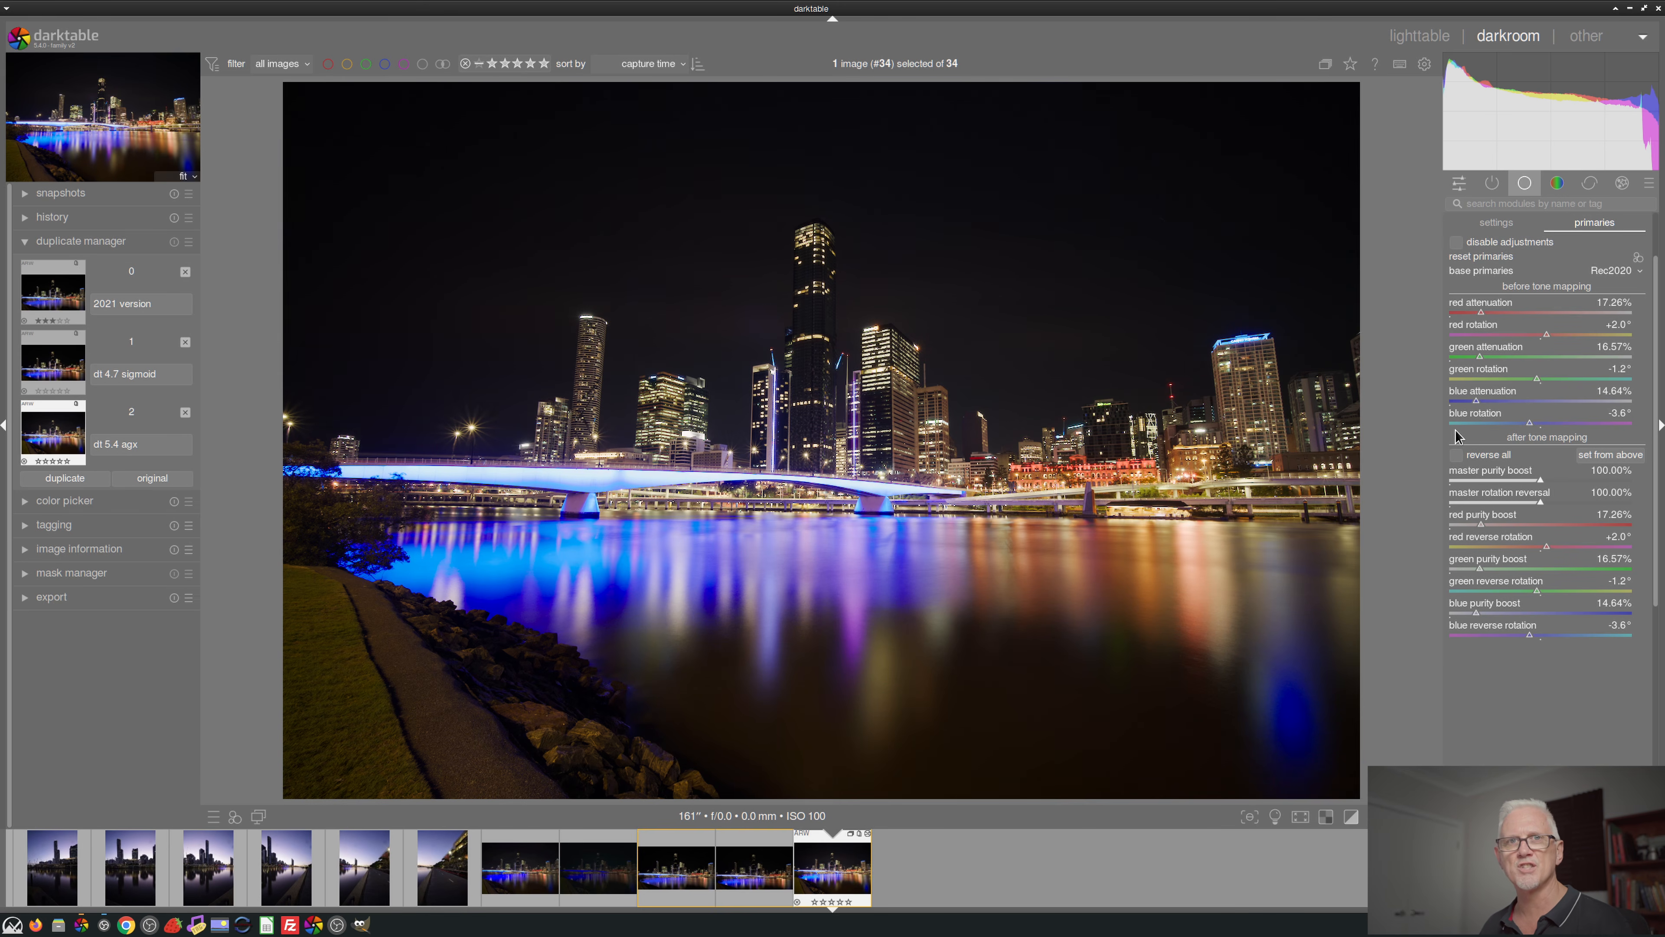
# - Take a snapshot of the image with blue attenuation at 0% and the after tone mapping values set from above
pyautogui.click(119, 199)
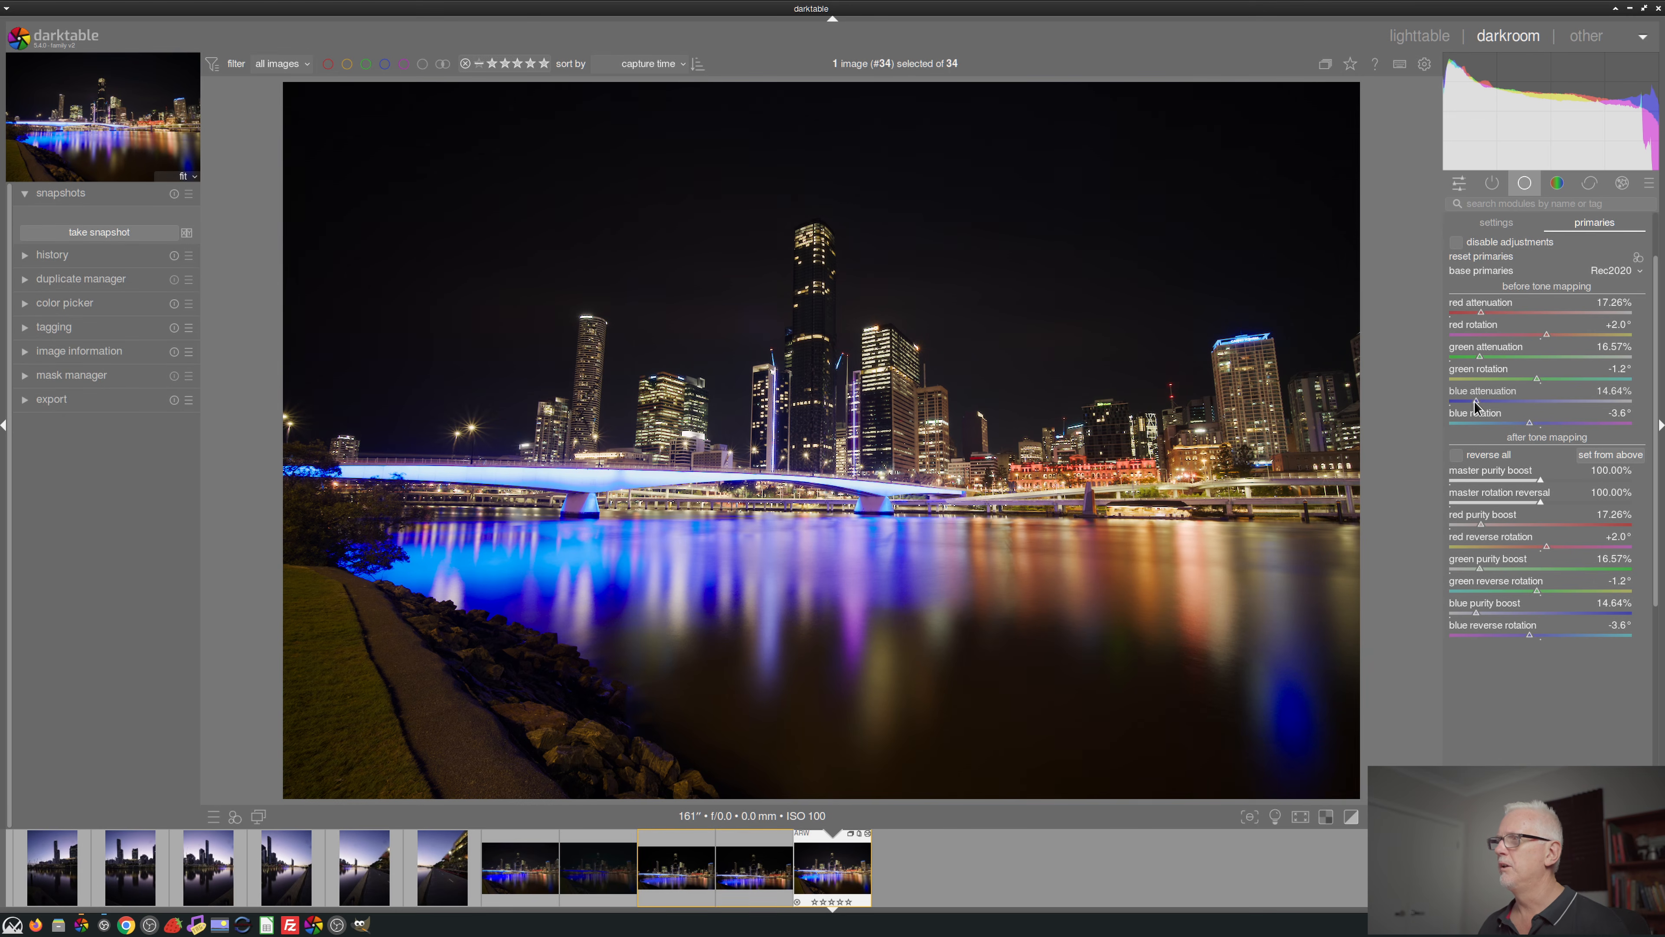
pyautogui.moveTo(1478, 407); pyautogui.dragTo(1450, 402)
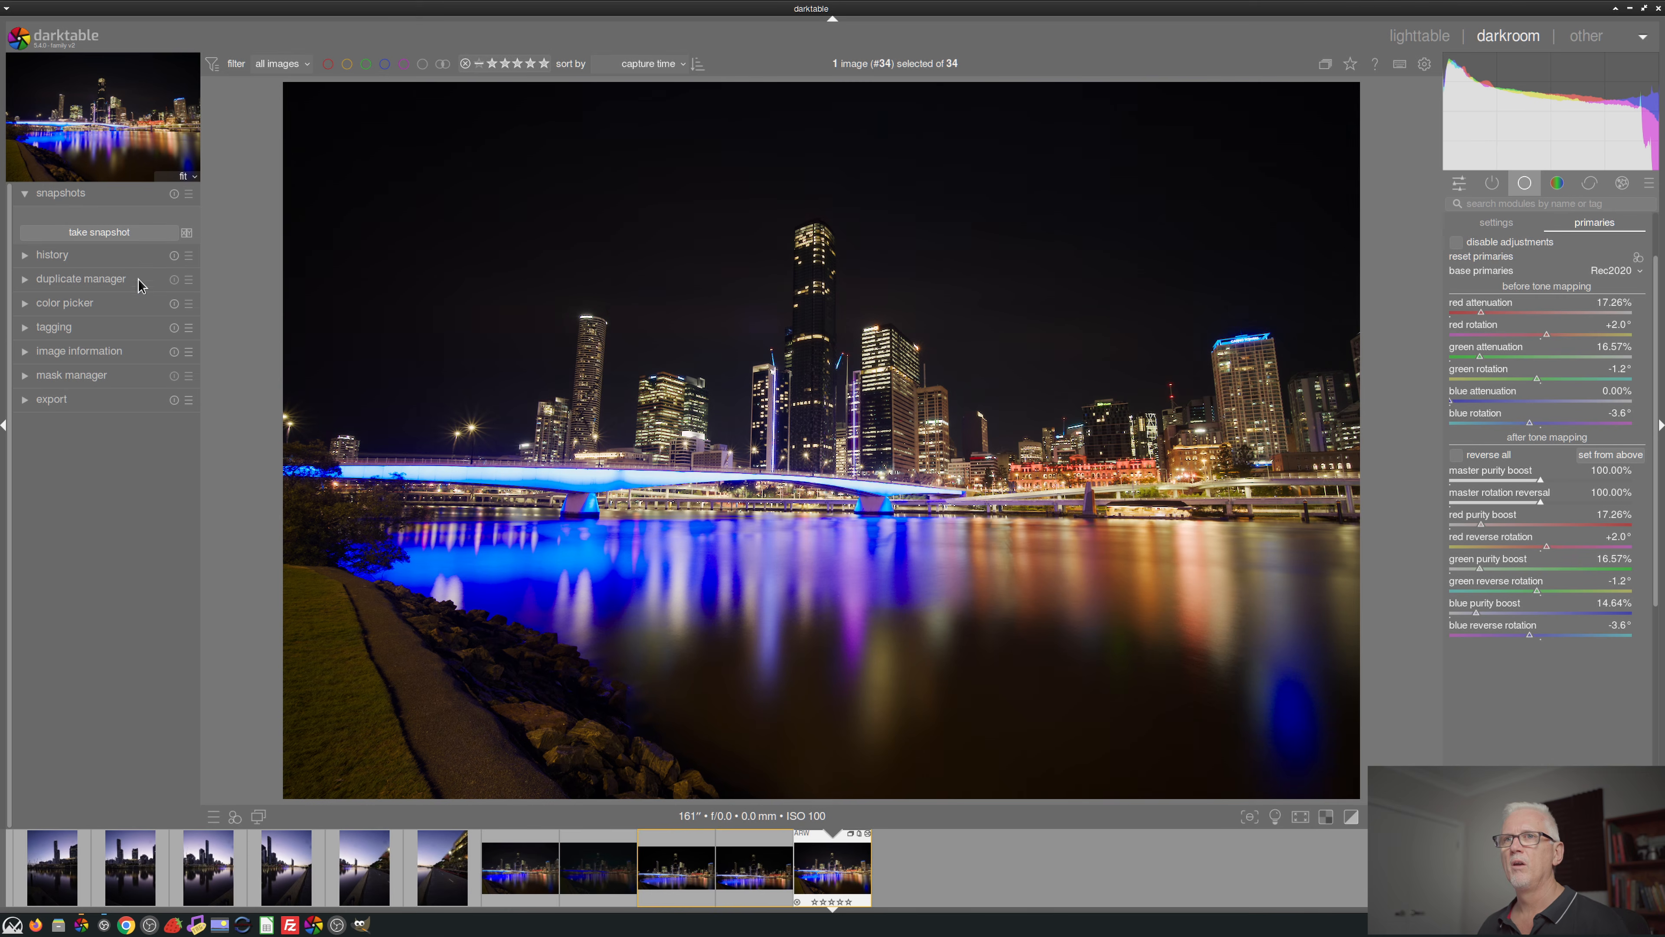
pyautogui.click(1619, 457)
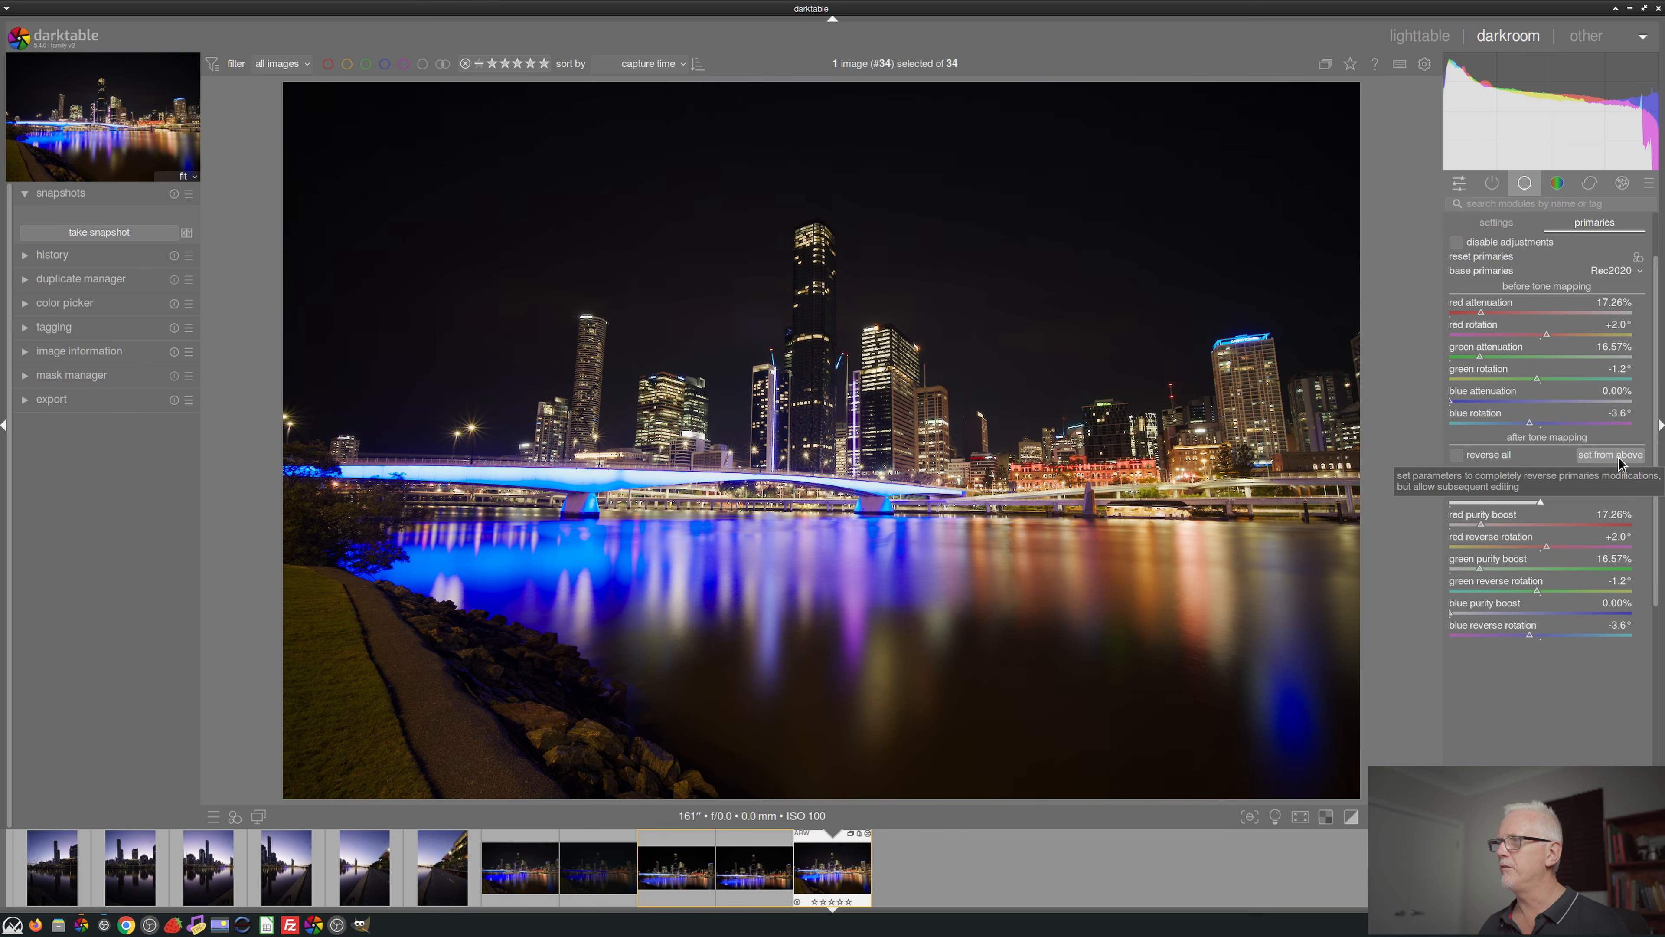
pyautogui.click(118, 241)
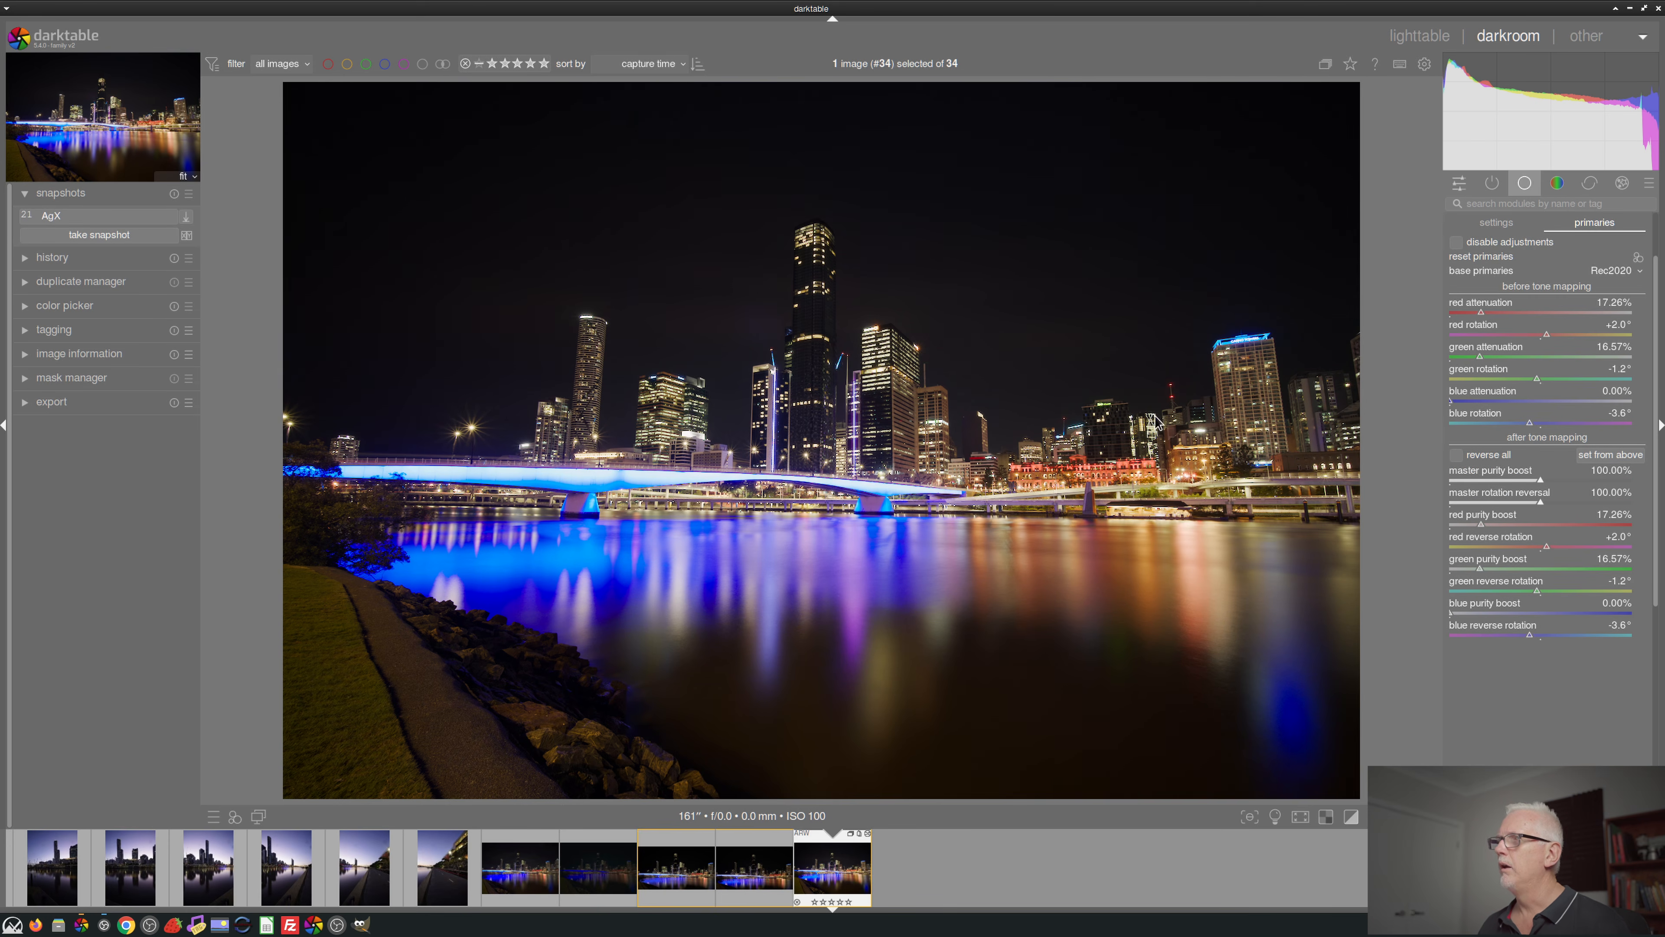
# - Take a second snapshot with blue attenuation at 25%, after tone mapping values set from above and reverse all enabled
pyautogui.rightClick(1486, 401)
pyautogui.write('25')
pyautogui.press('Return')
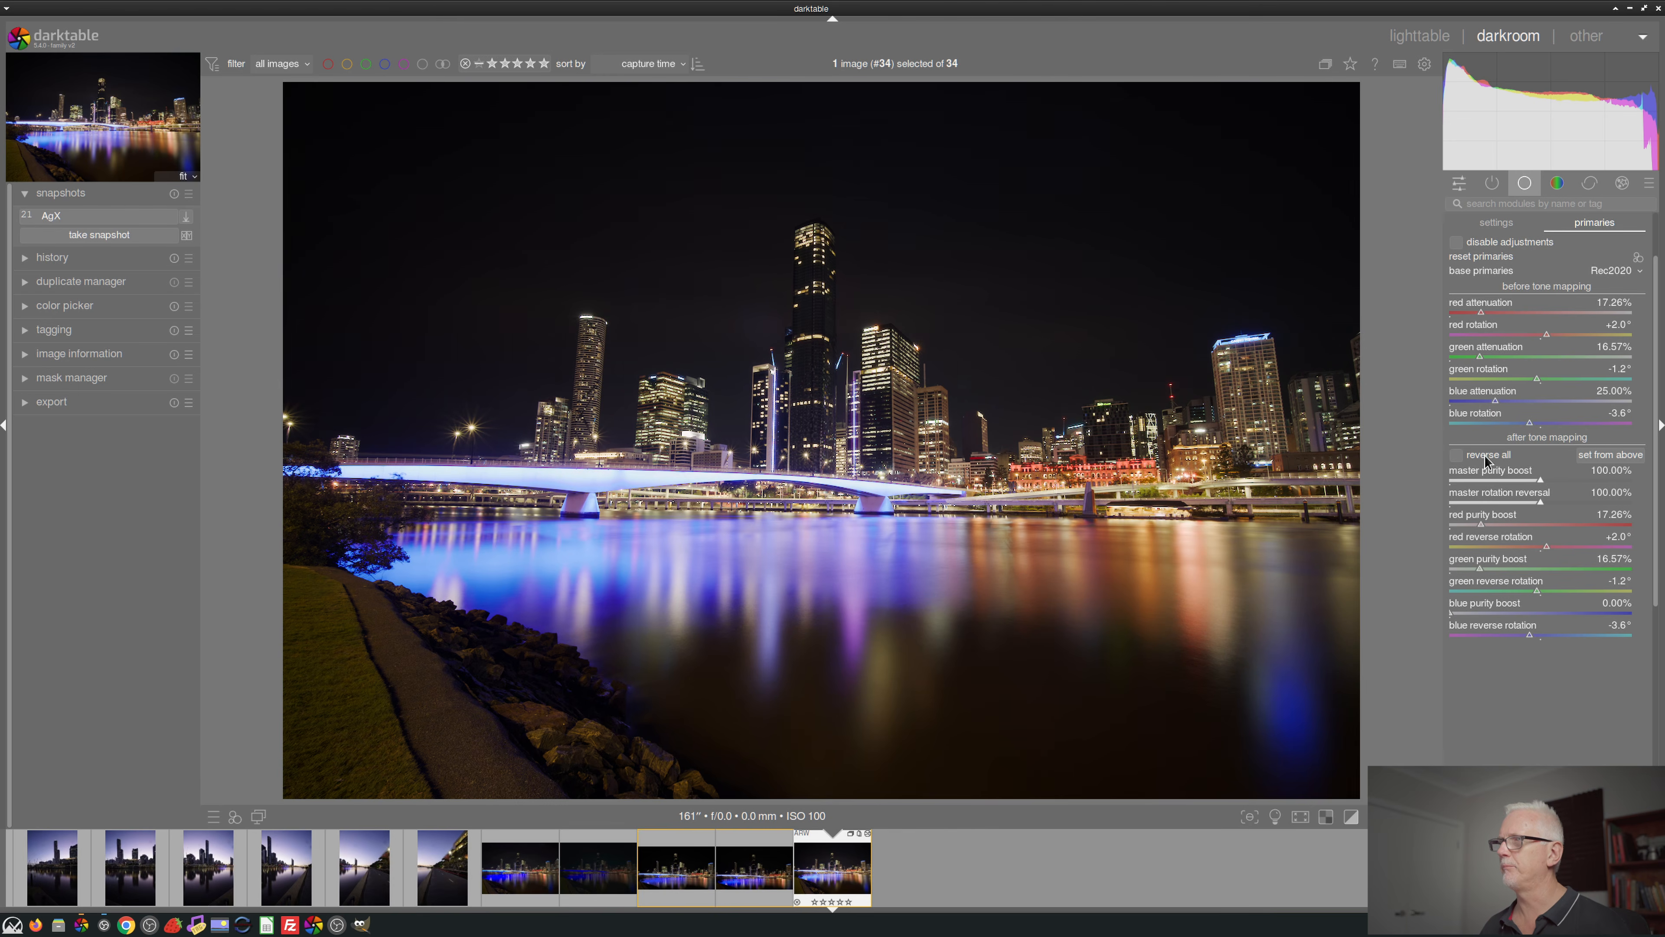
pyautogui.click(1608, 455)
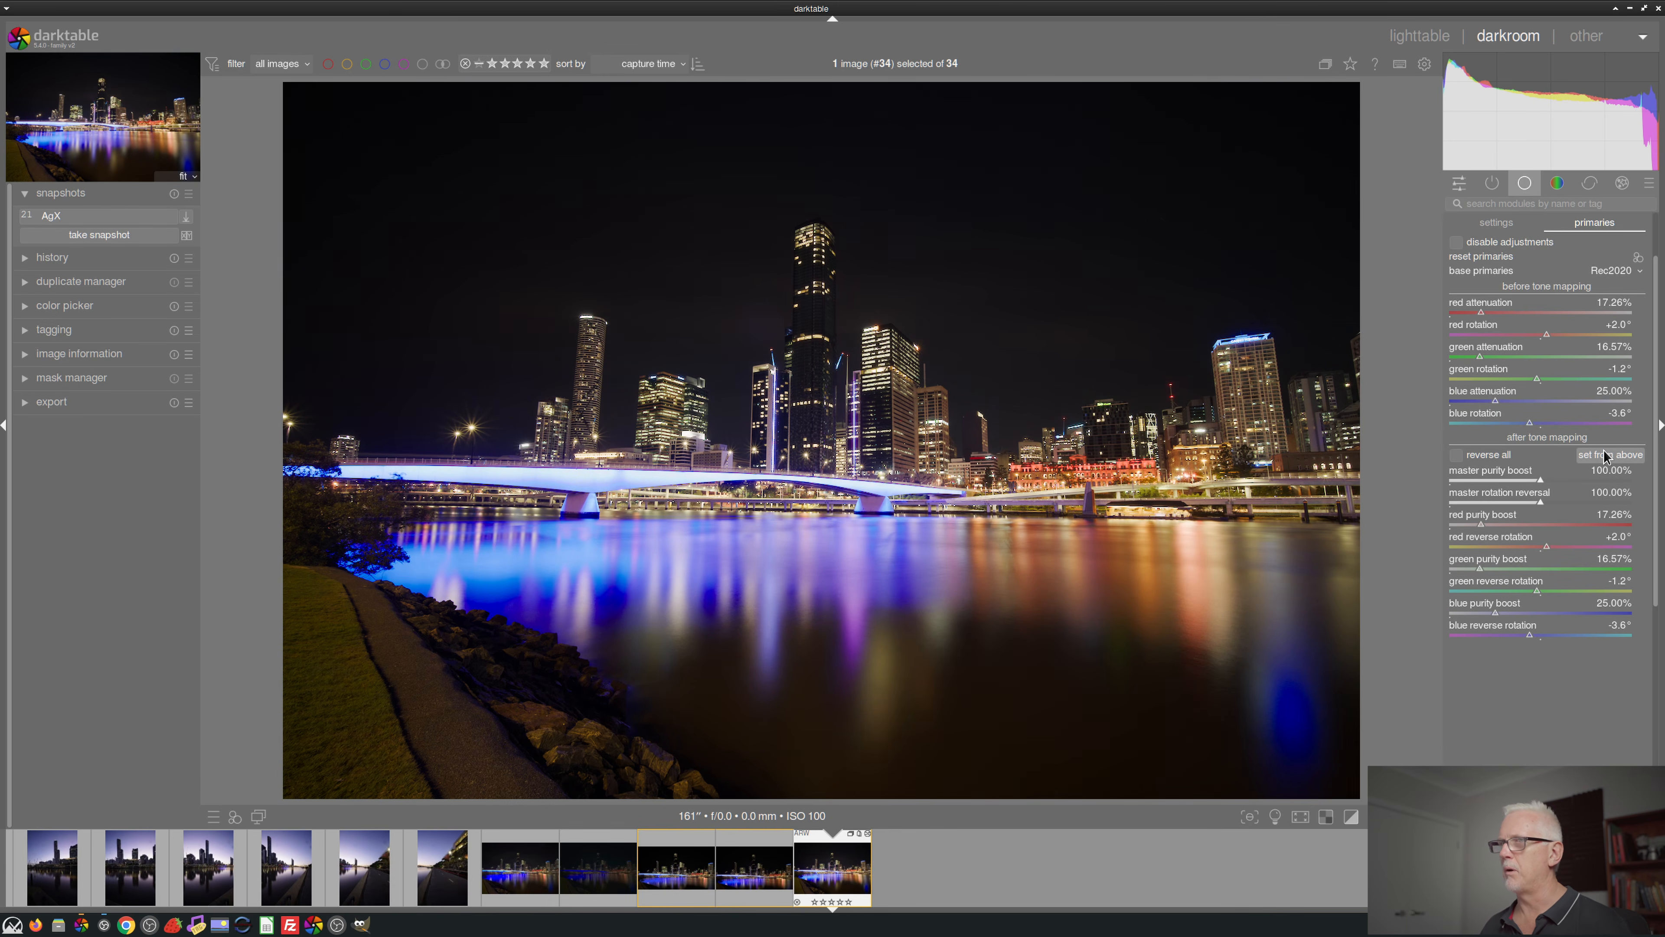
pyautogui.click(1456, 456)
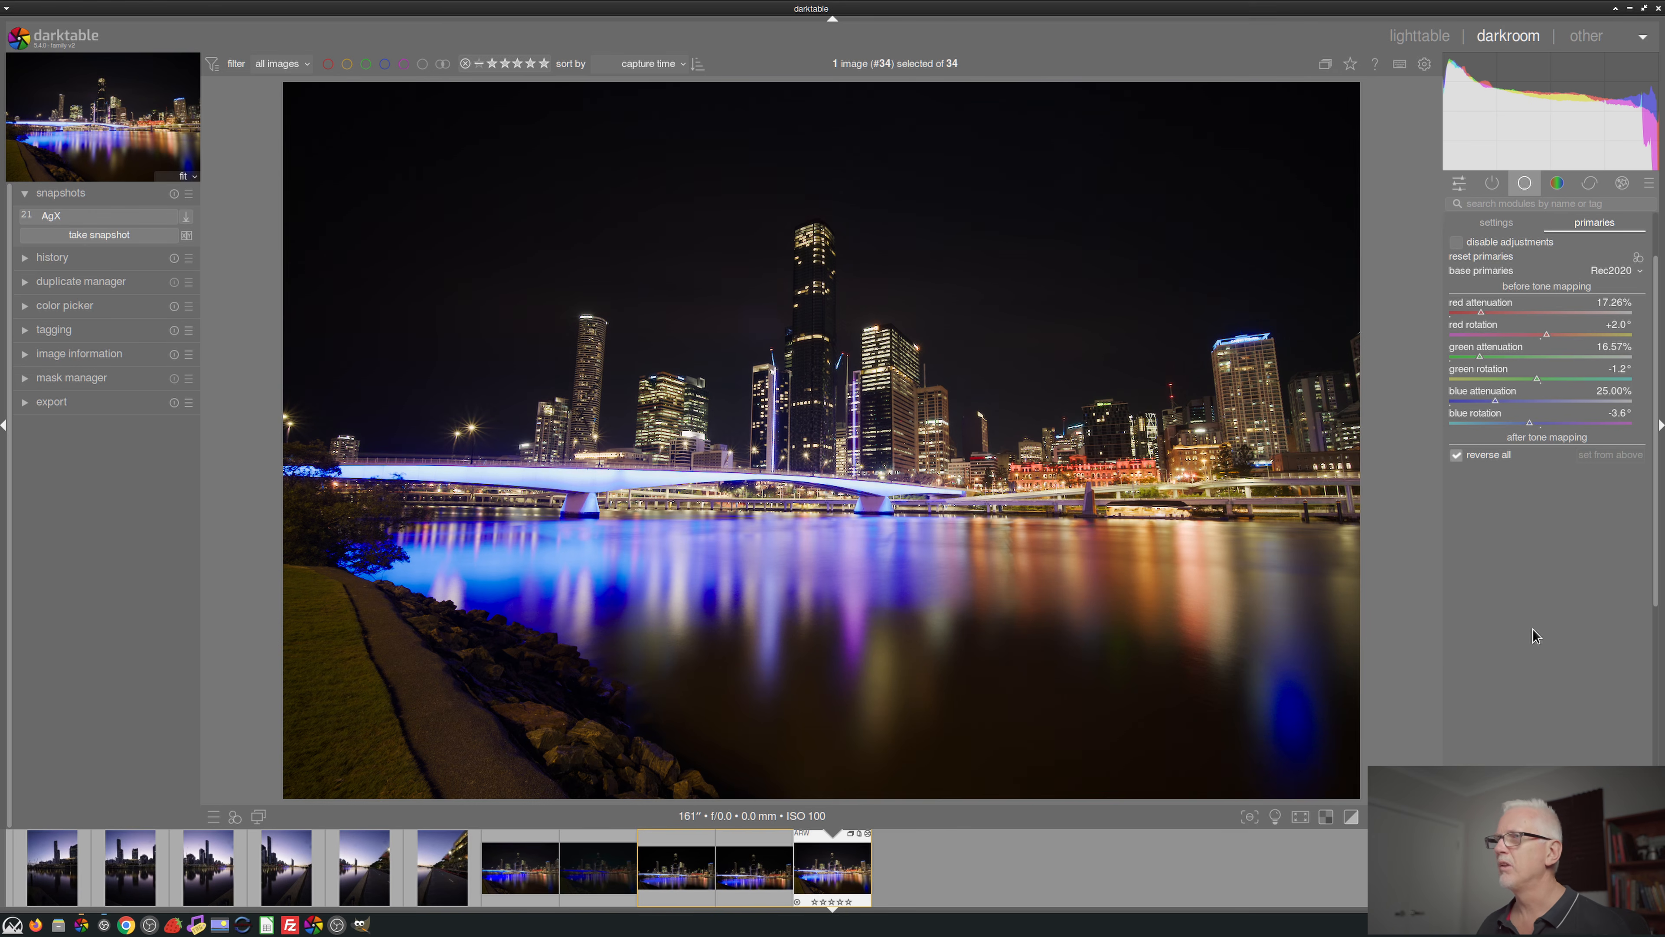
pyautogui.click(82, 235)
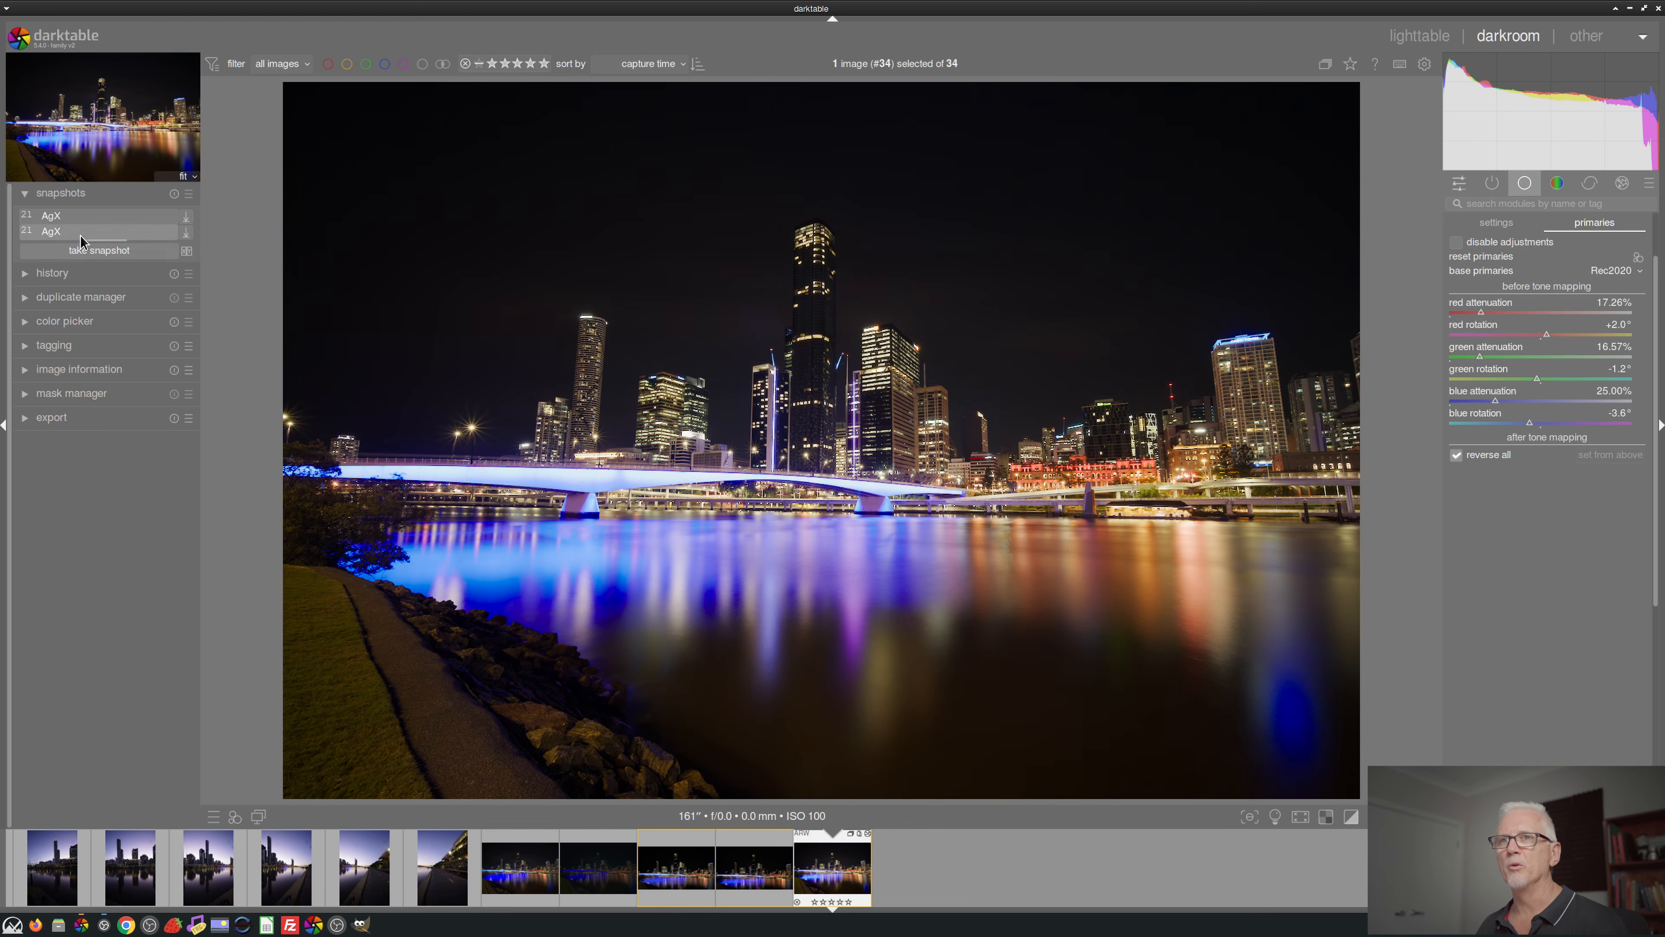
# - Set the blue attenuation to 50%
pyautogui.rightClick(1511, 397)
pyautogui.write('50')
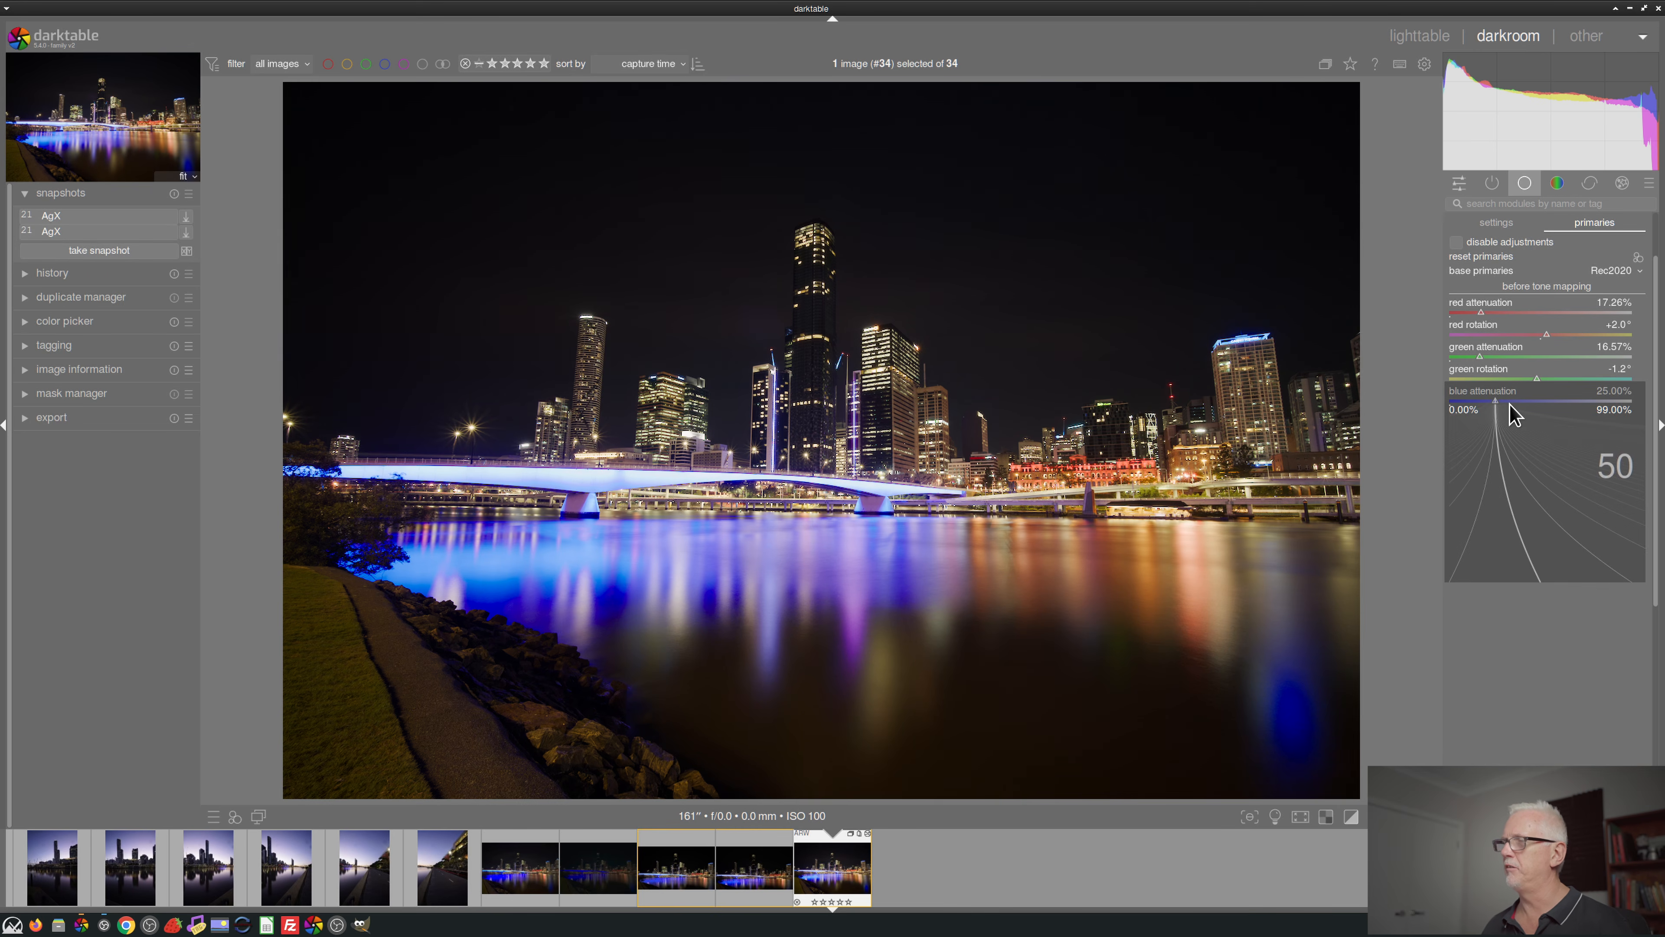
pyautogui.press('Return')
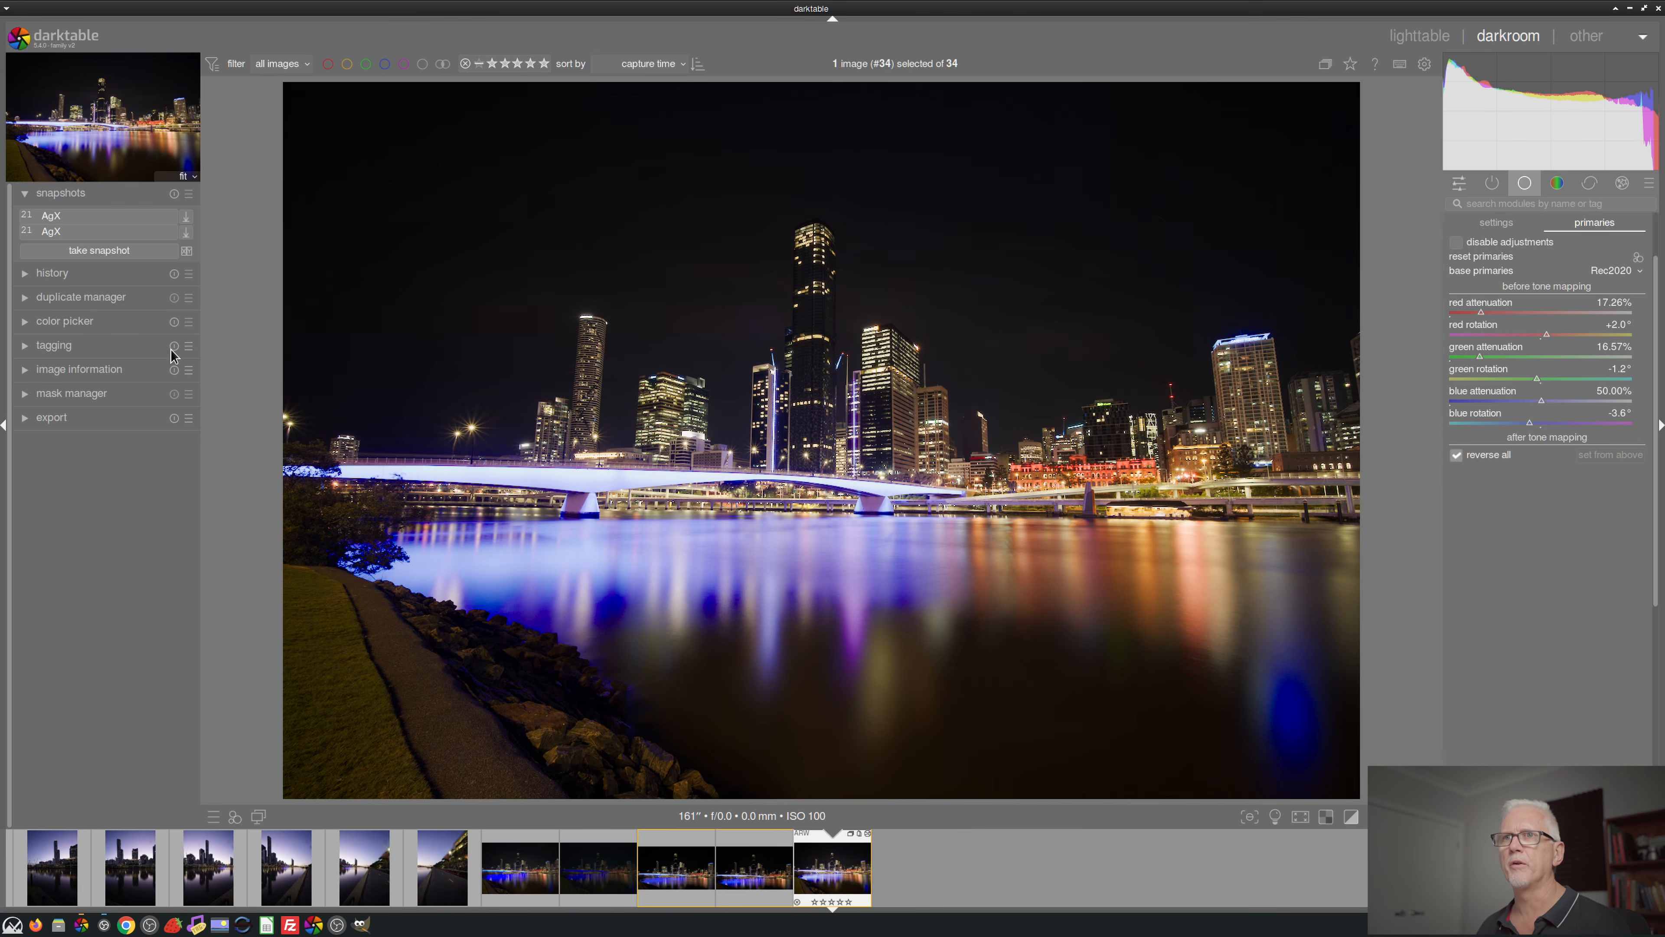
# - Compare the current rendering with the 0% blue attenuation snapshot by sweeping the split line across the whole image
pyautogui.click(80, 233)
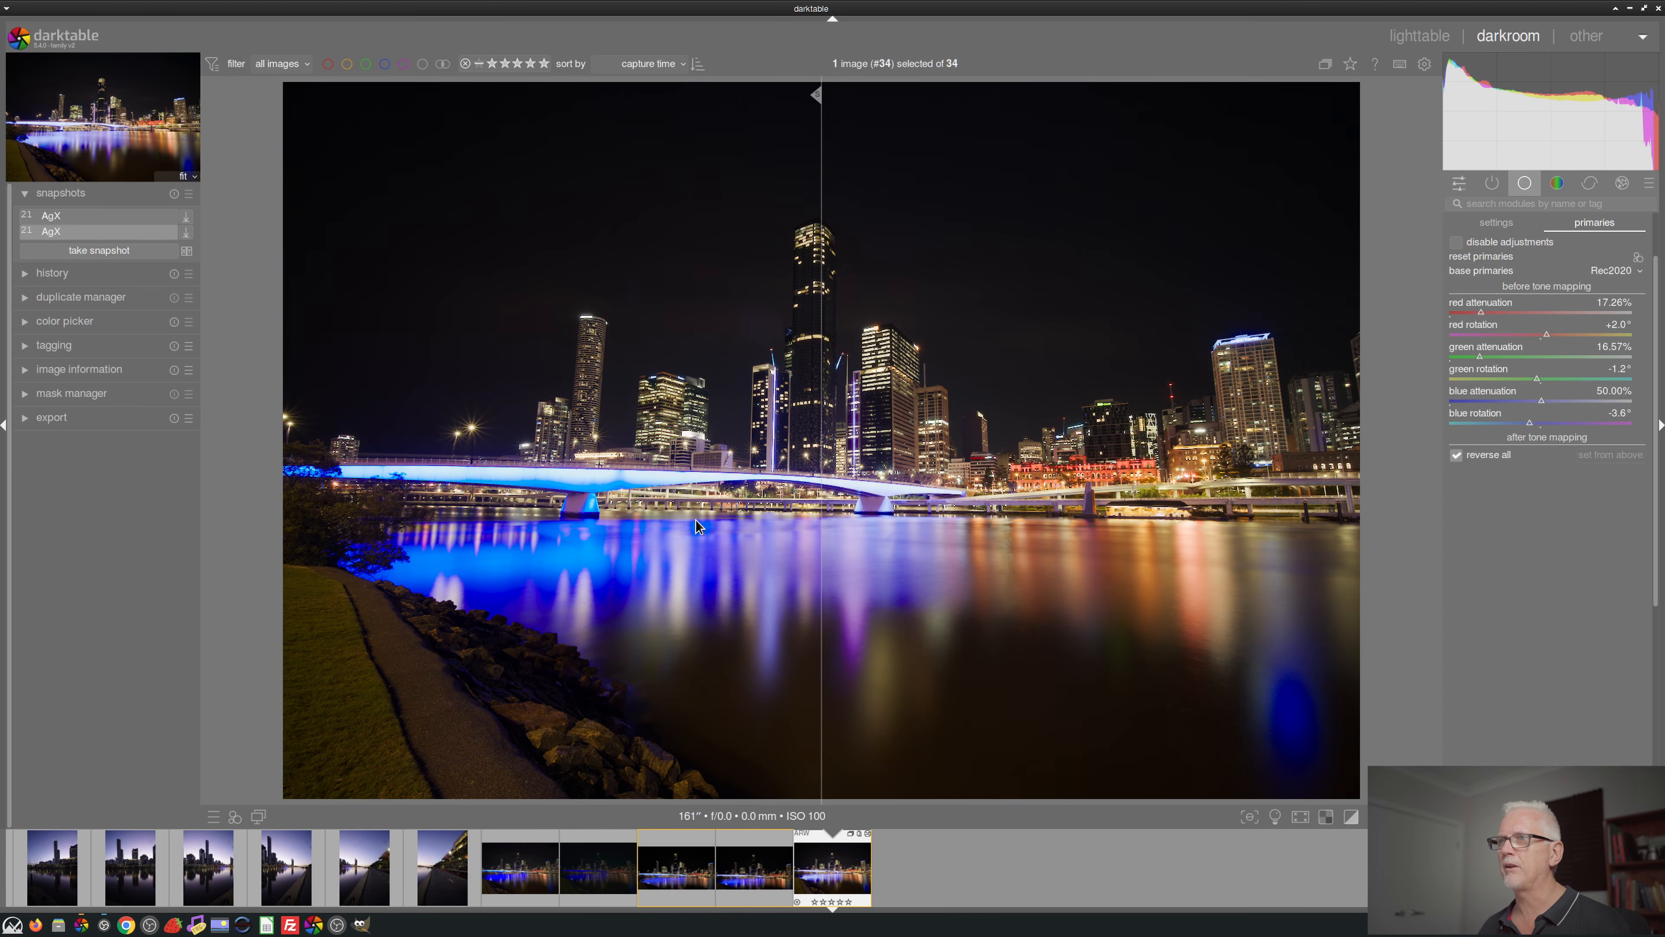
pyautogui.moveTo(824, 364); pyautogui.dragTo(321, 400)
pyautogui.moveTo(352, 398); pyautogui.dragTo(1349, 444)
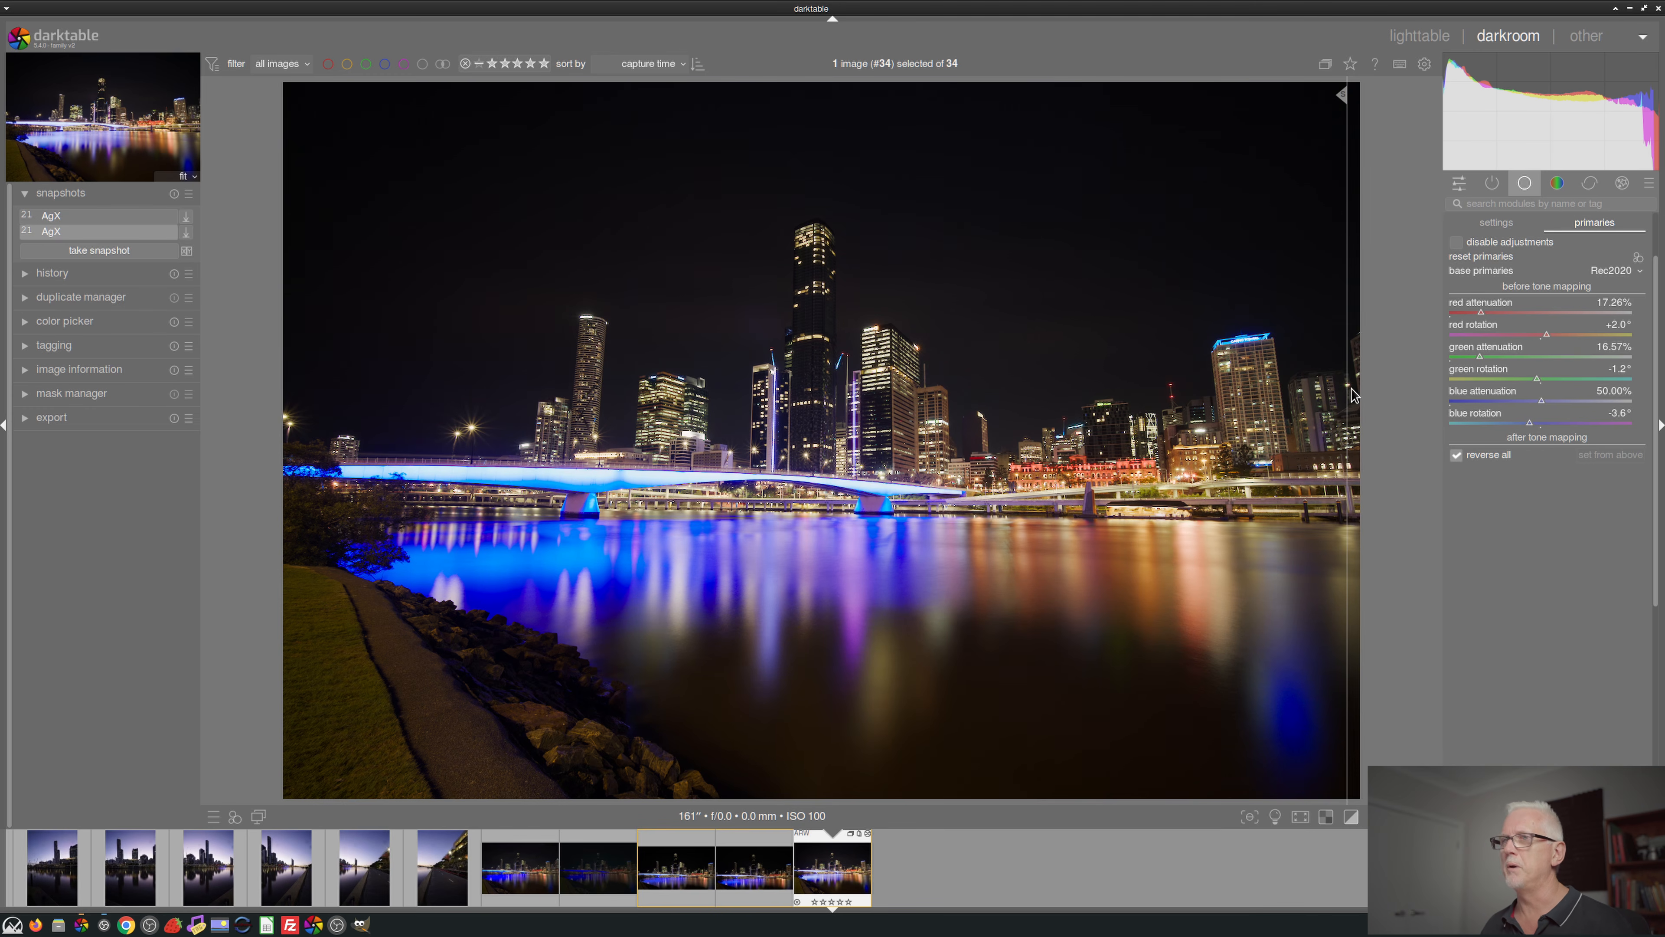
pyautogui.moveTo(1350, 387); pyautogui.dragTo(296, 417)
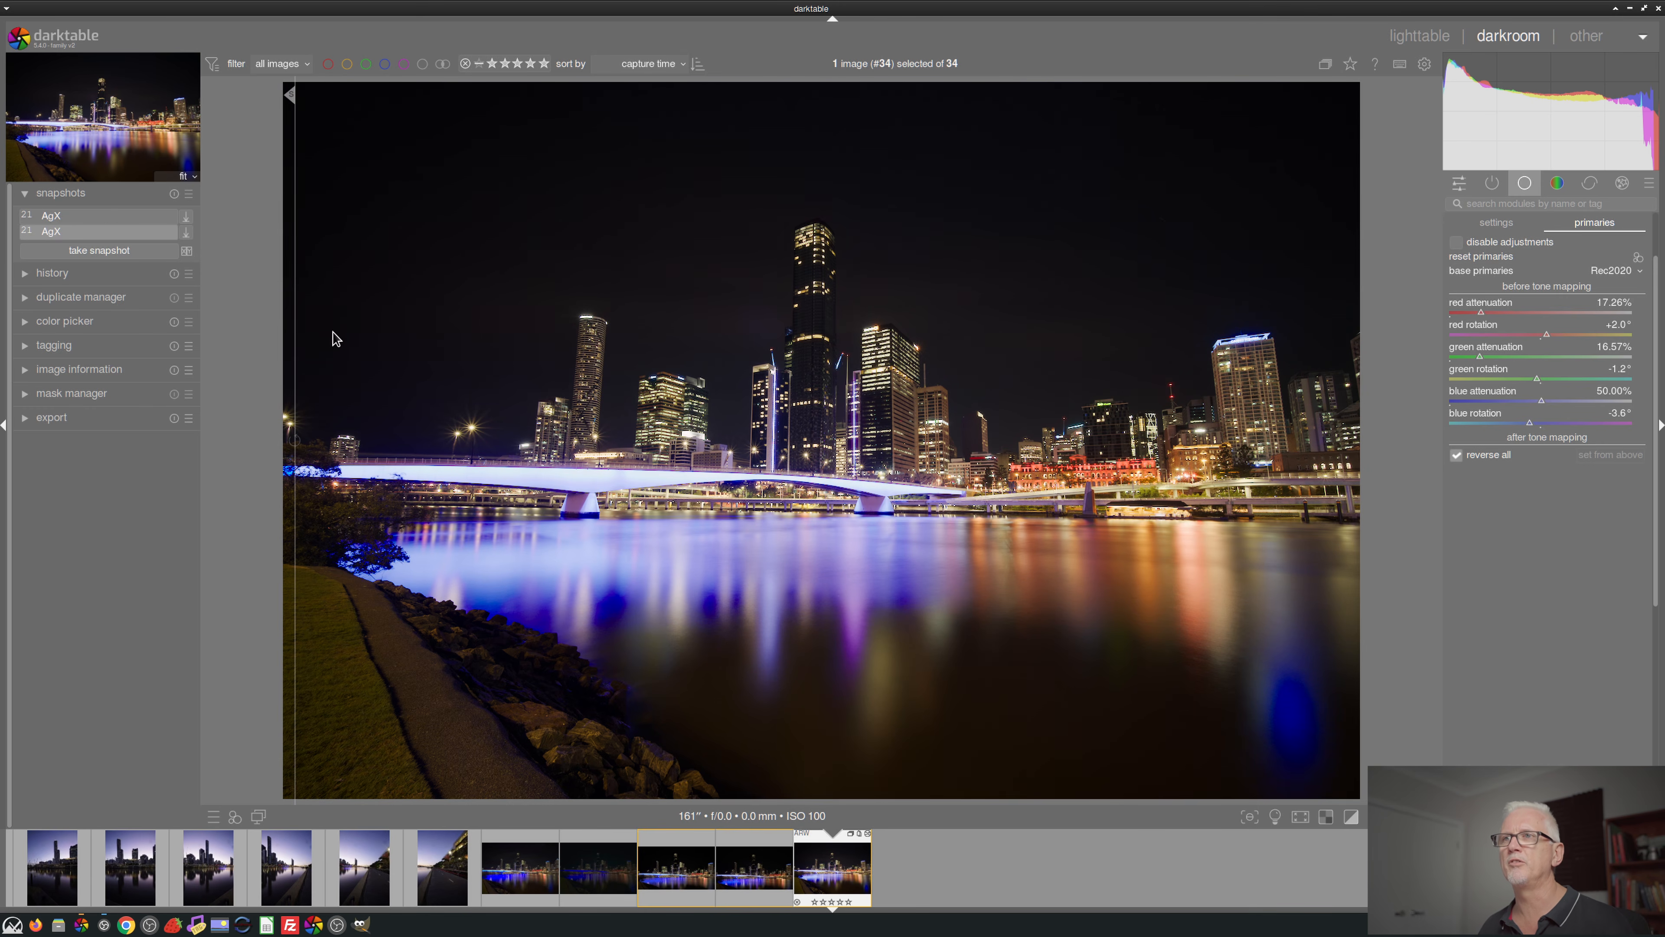
# - Compare the current rendering with the 25% blue attenuation snapshot, then switch back to the 0% snapshot
pyautogui.click(74, 216)
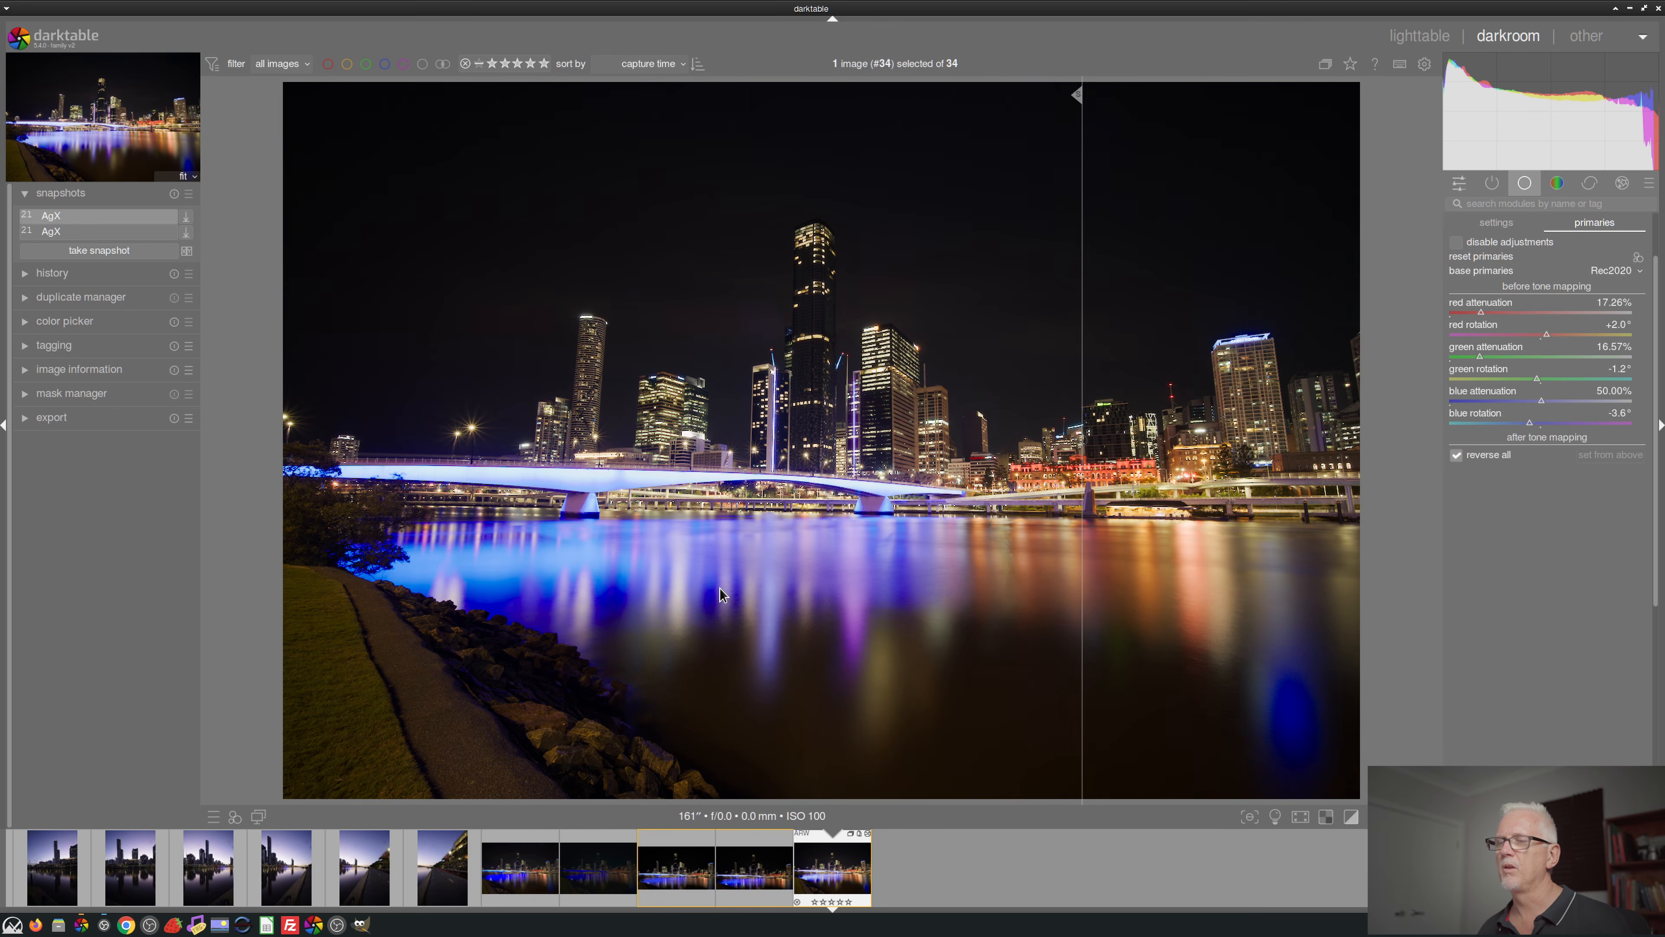
pyautogui.moveTo(1082, 378); pyautogui.dragTo(1166, 458)
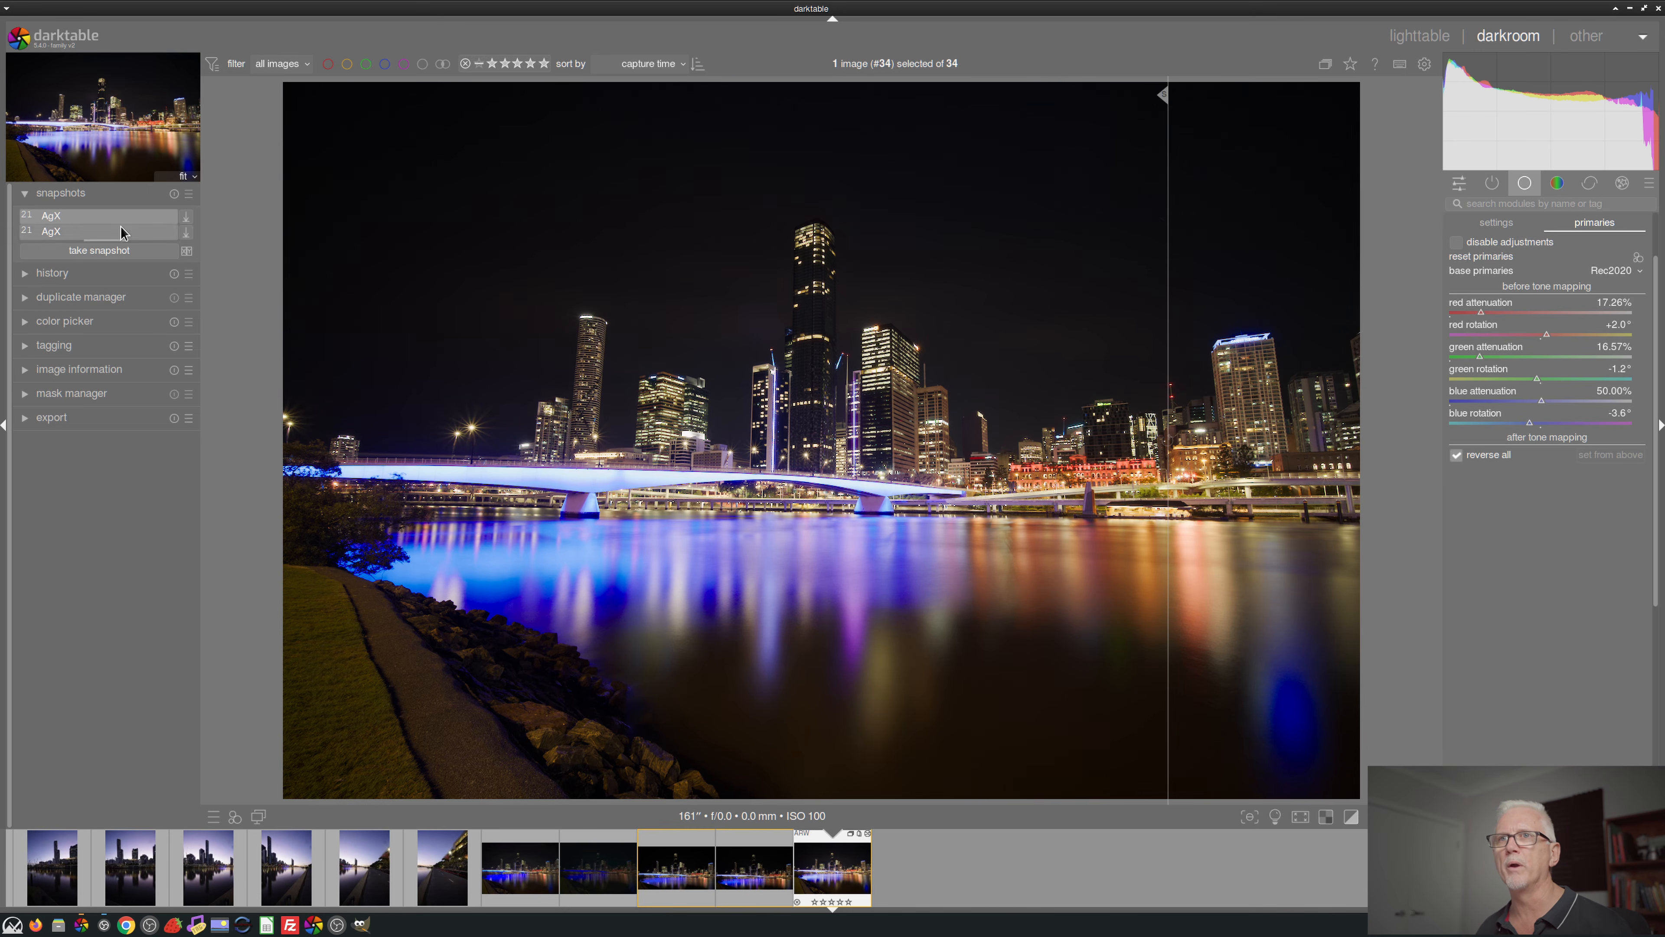
pyautogui.click(51, 233)
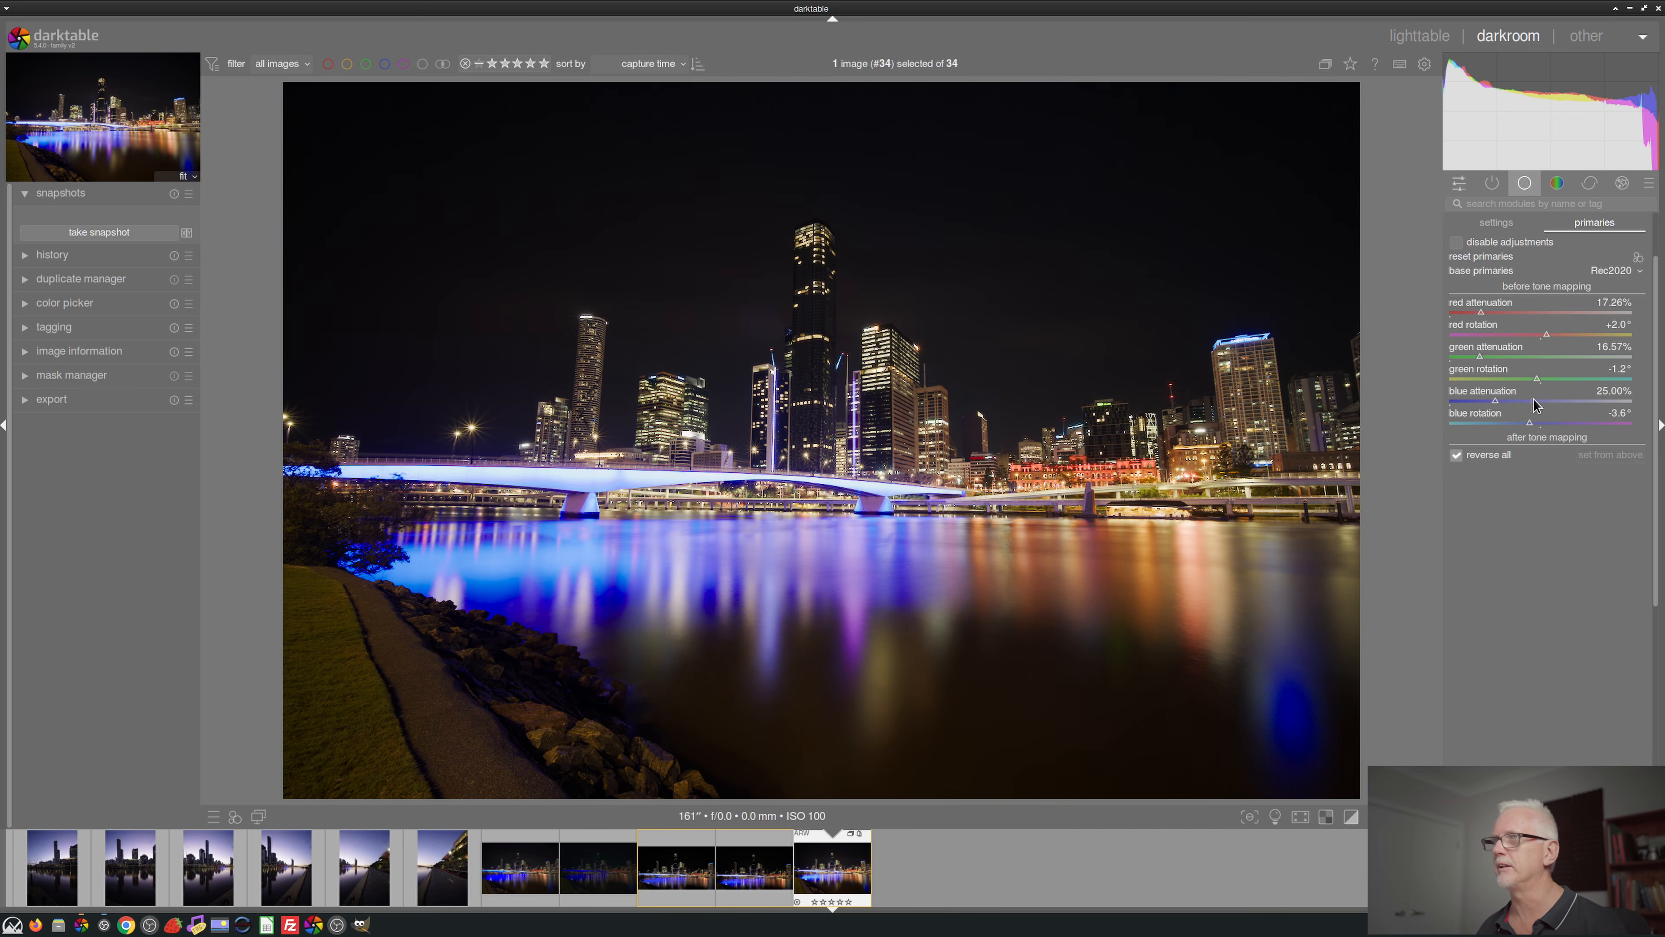
# - Auto tune the black and white relative exposure from the whole image and raise the pivot target output to about 21%
pyautogui.click(1508, 226)
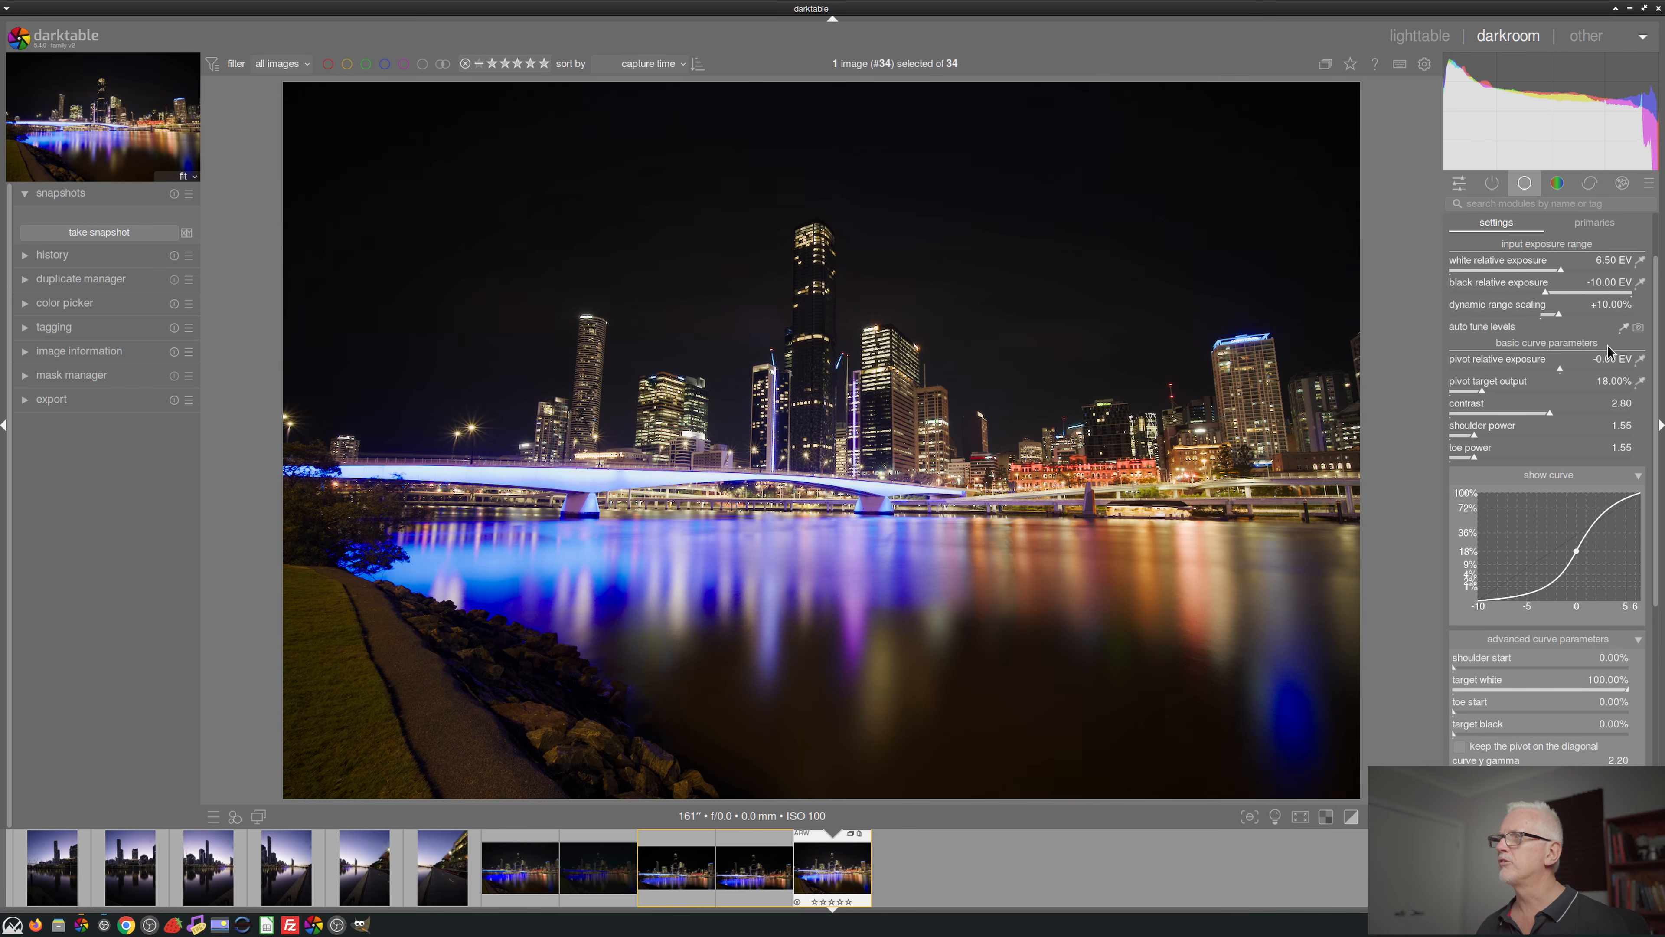
pyautogui.click(1624, 328)
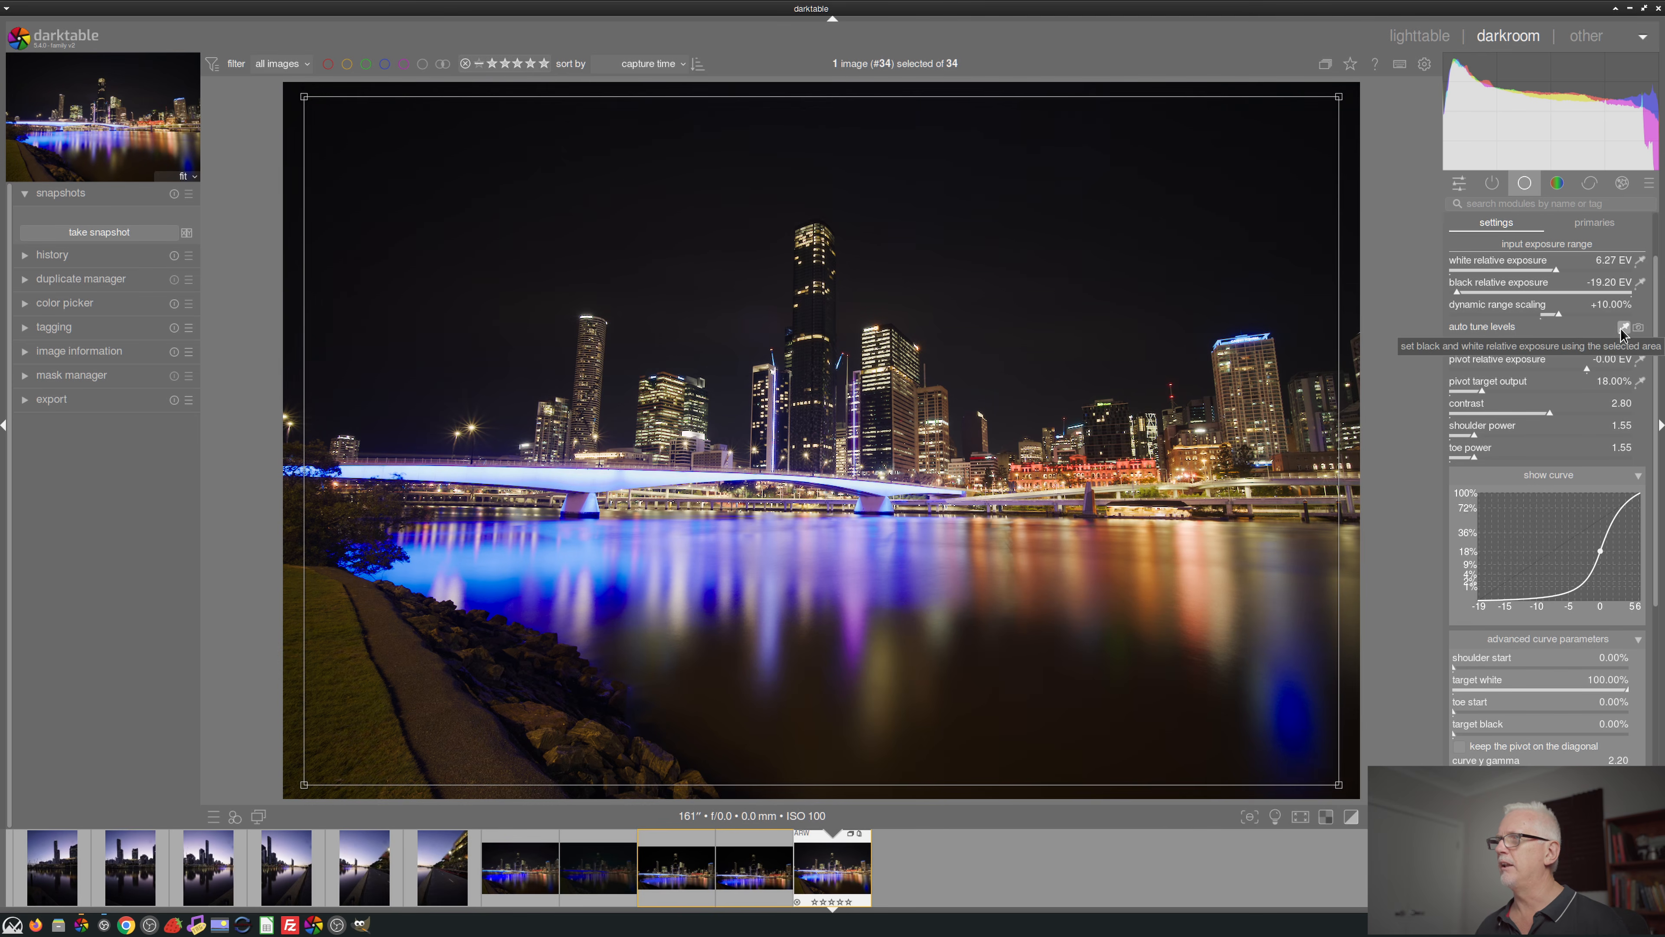
pyautogui.click(1624, 328)
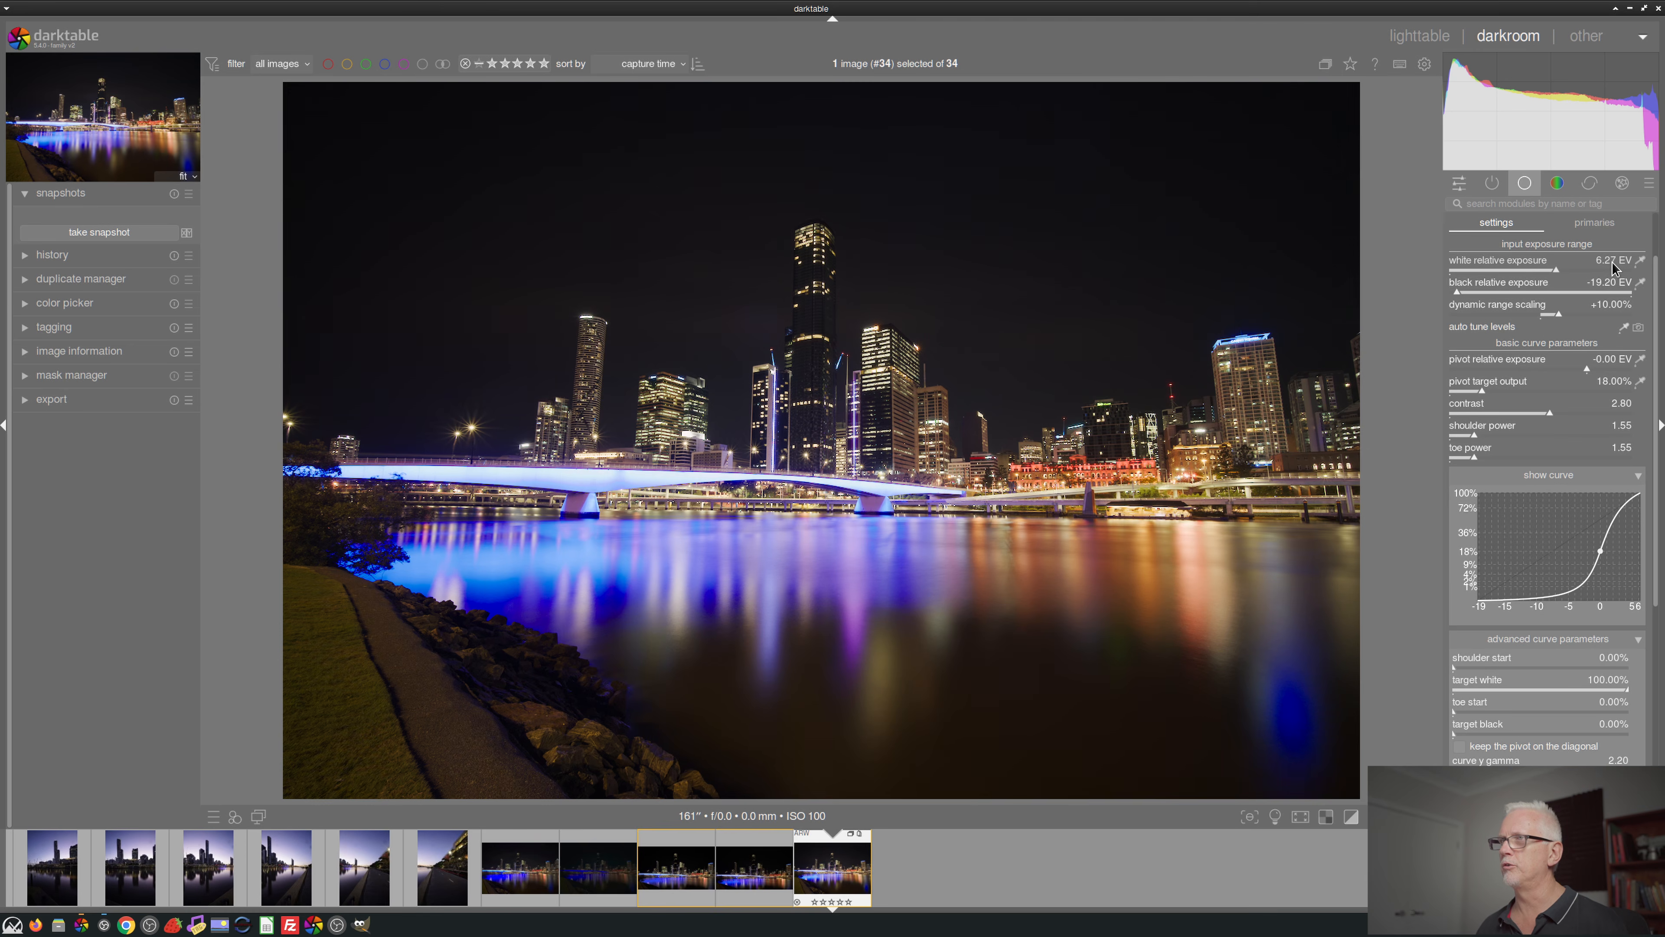
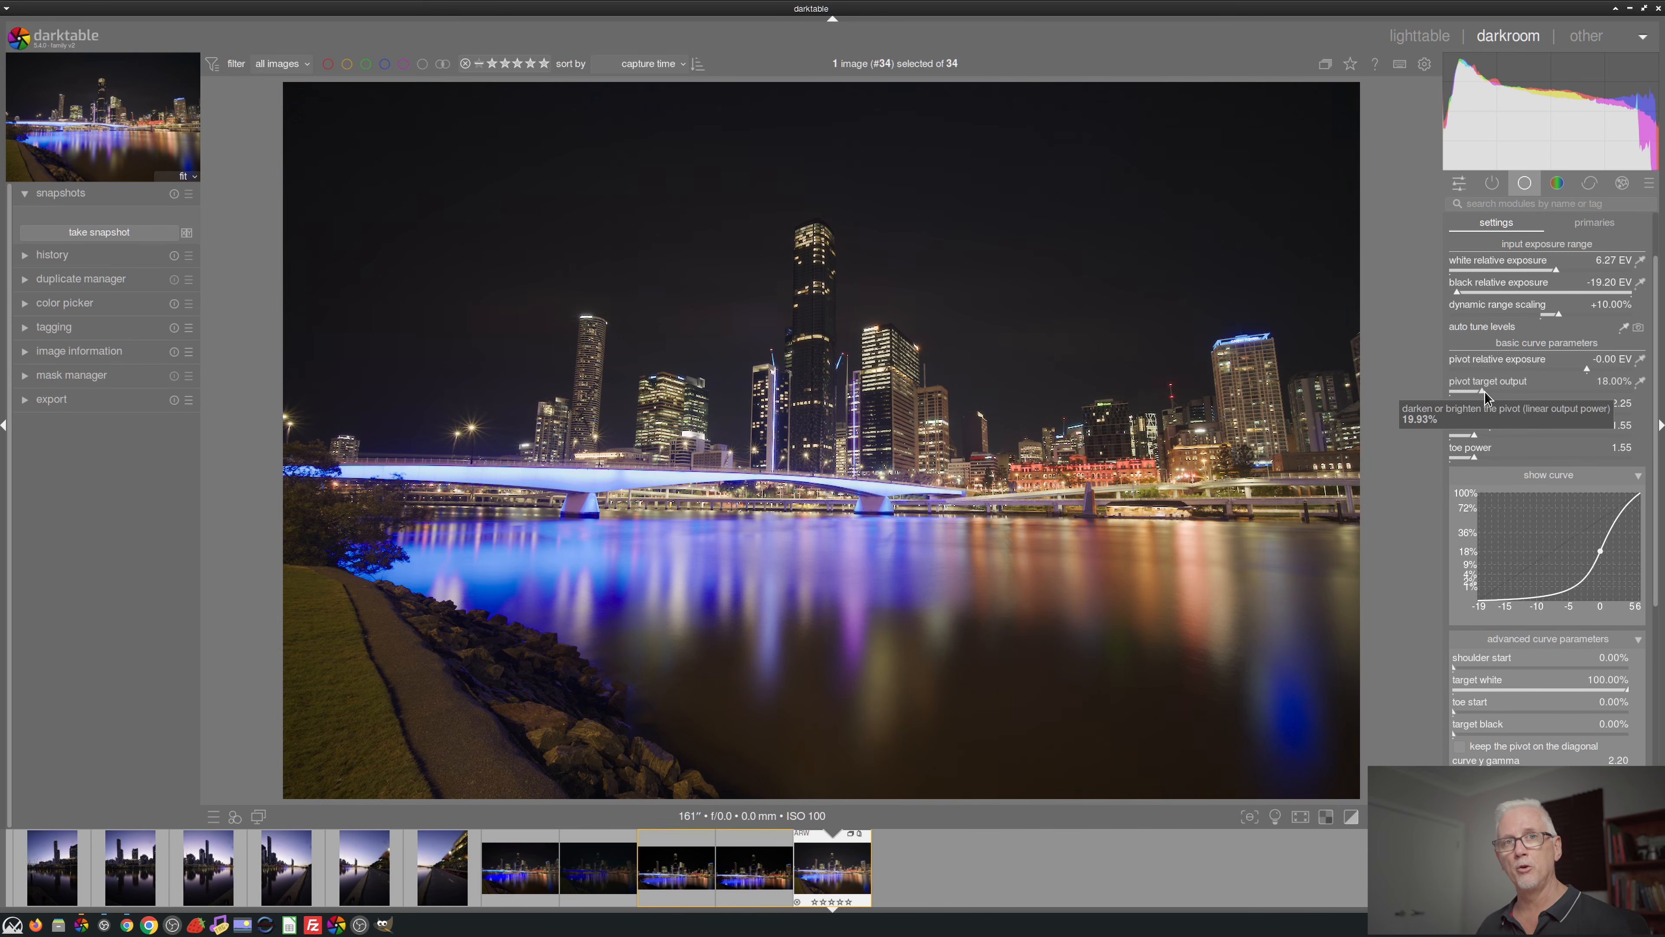
pyautogui.moveTo(1486, 394)
pyautogui.mouseDown()
pyautogui.moveTo(1523, 402)
pyautogui.moveTo(1487, 400)
pyautogui.mouseUp()
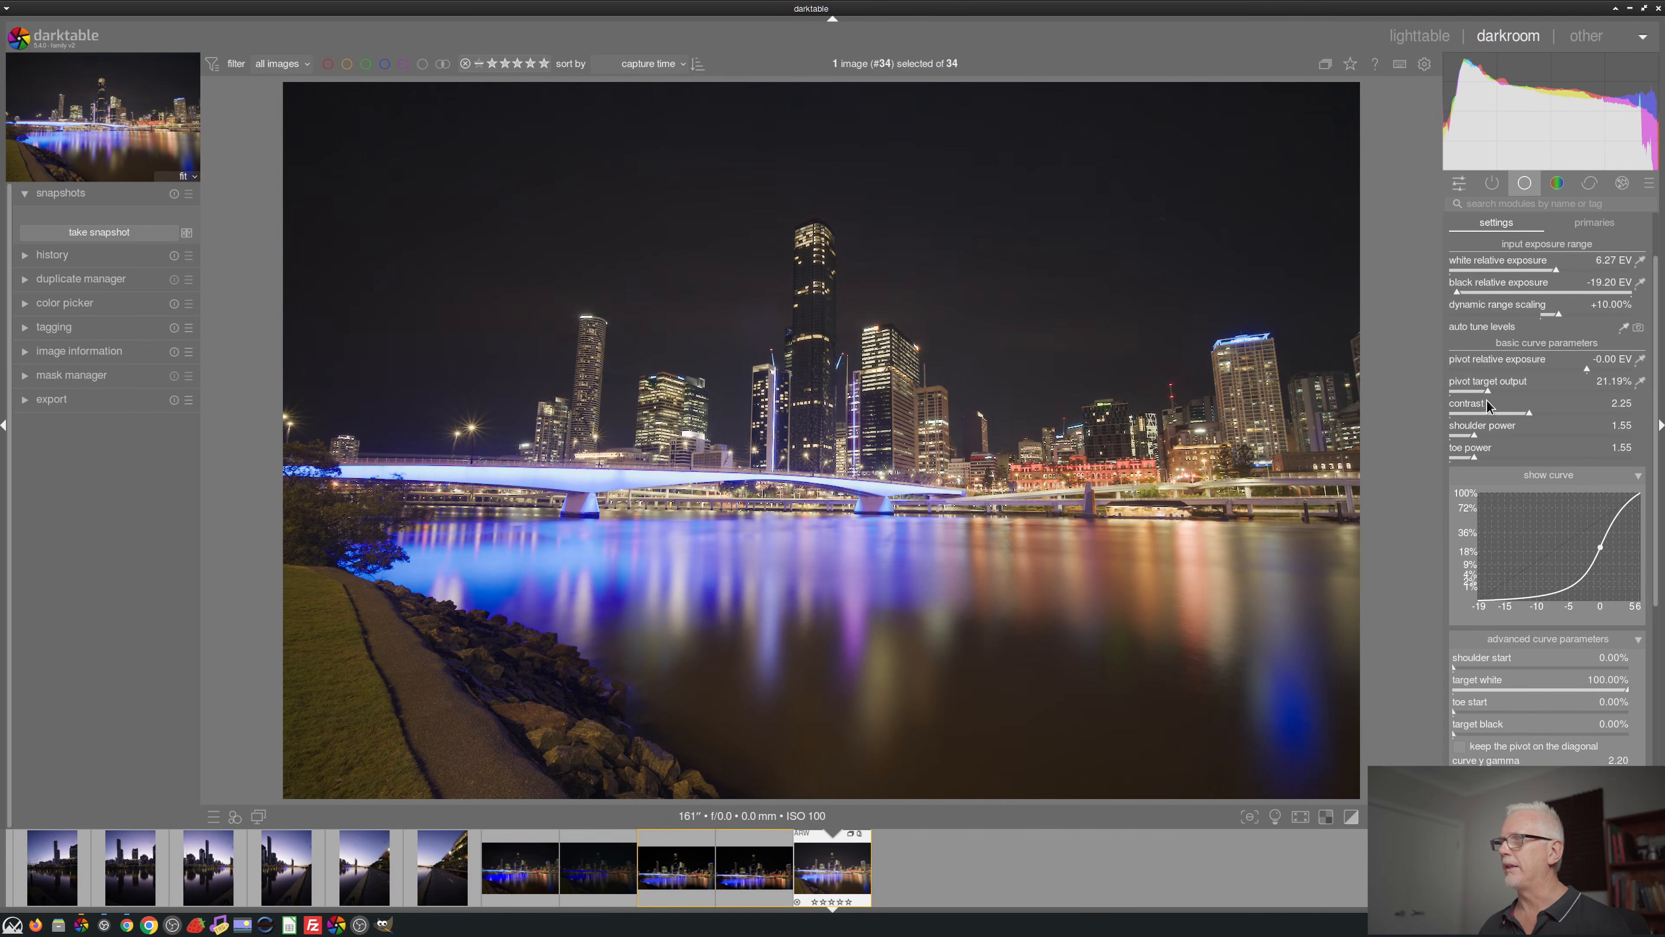
# - Set the AgX pivot from the whole image's average luminance and lower the contrast to about 1.86
pyautogui.click(1641, 384)
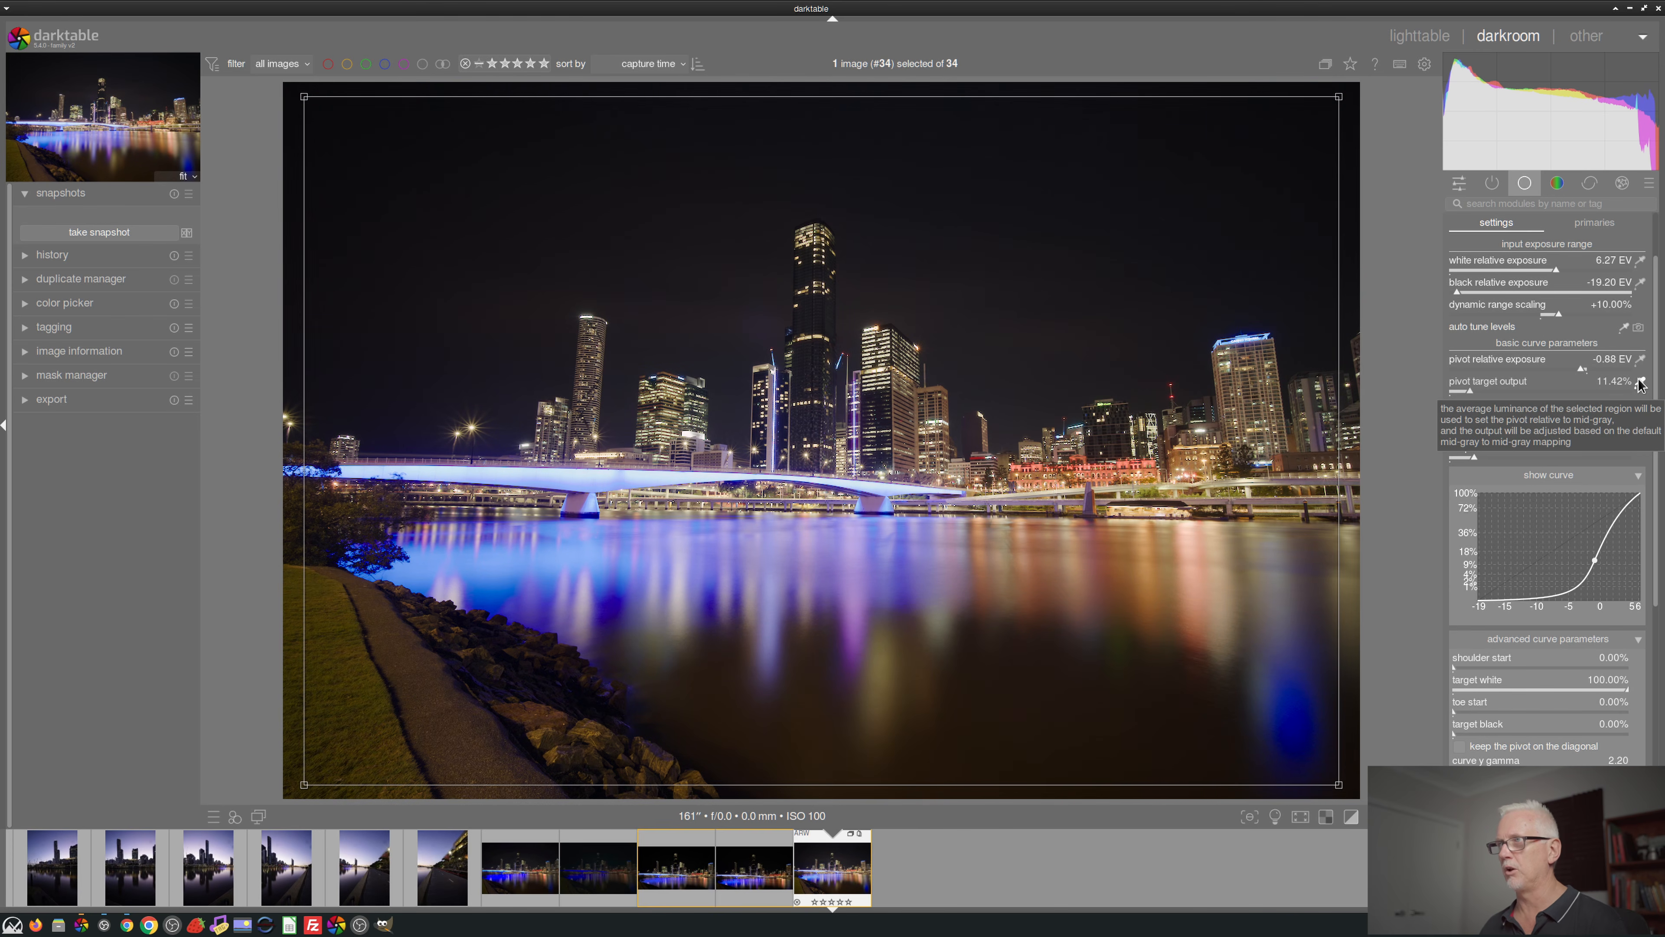
pyautogui.click(1641, 384)
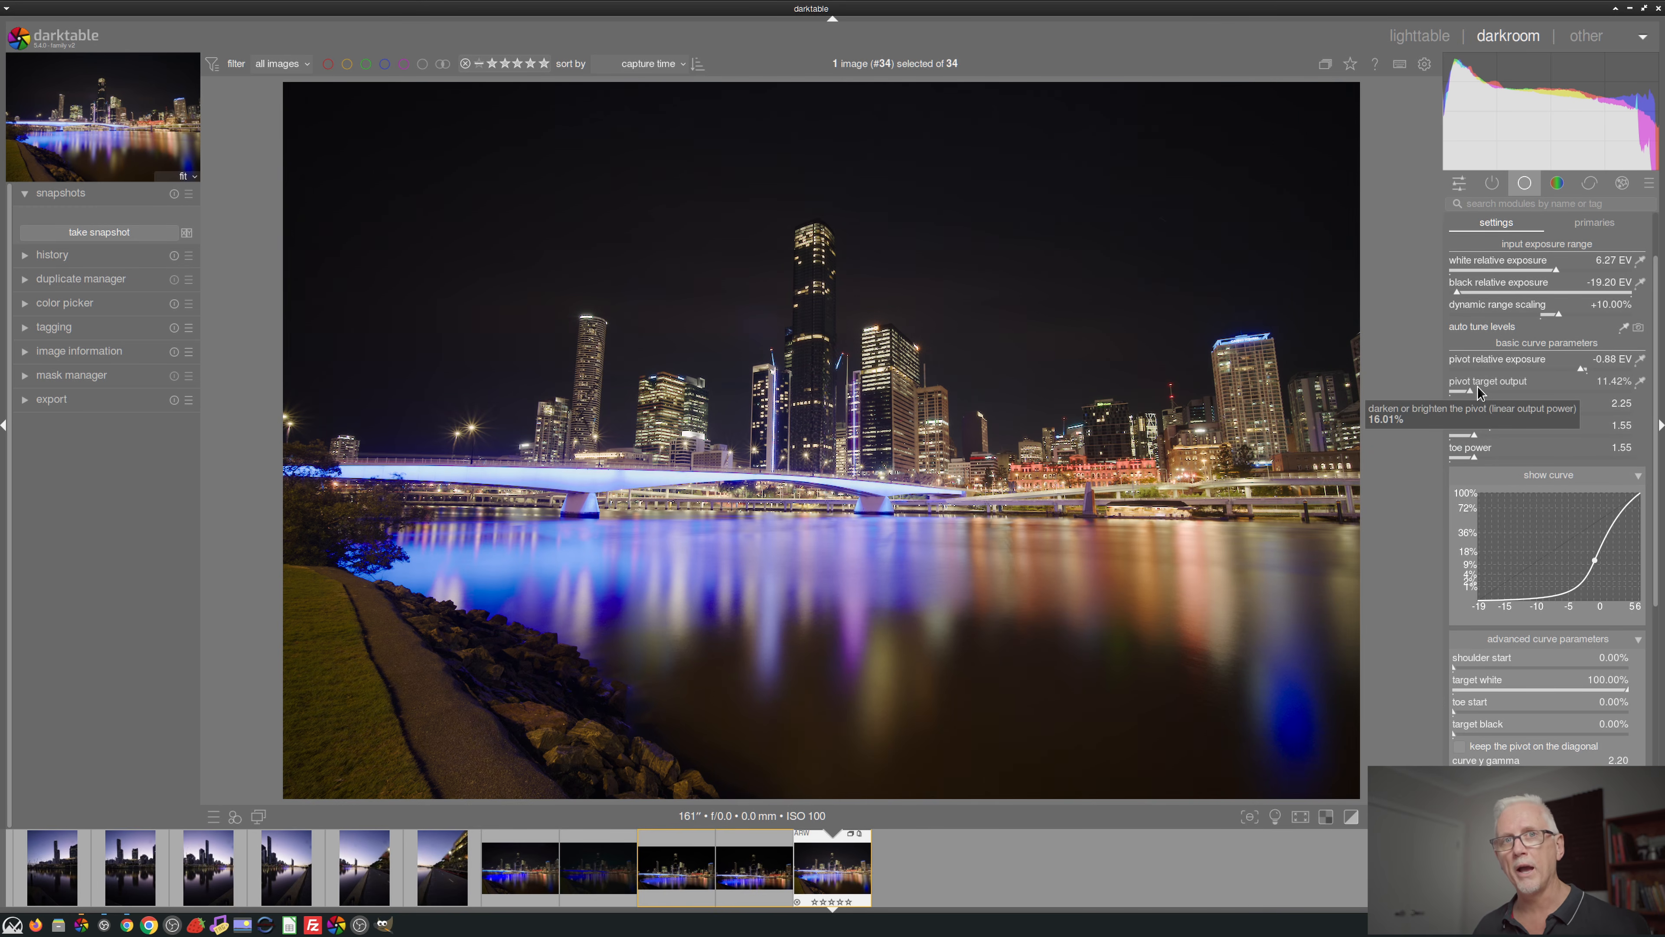
pyautogui.moveTo(1531, 413)
pyautogui.mouseDown()
pyautogui.moveTo(1480, 413)
pyautogui.moveTo(1540, 415)
pyautogui.moveTo(1514, 413)
pyautogui.mouseUp()
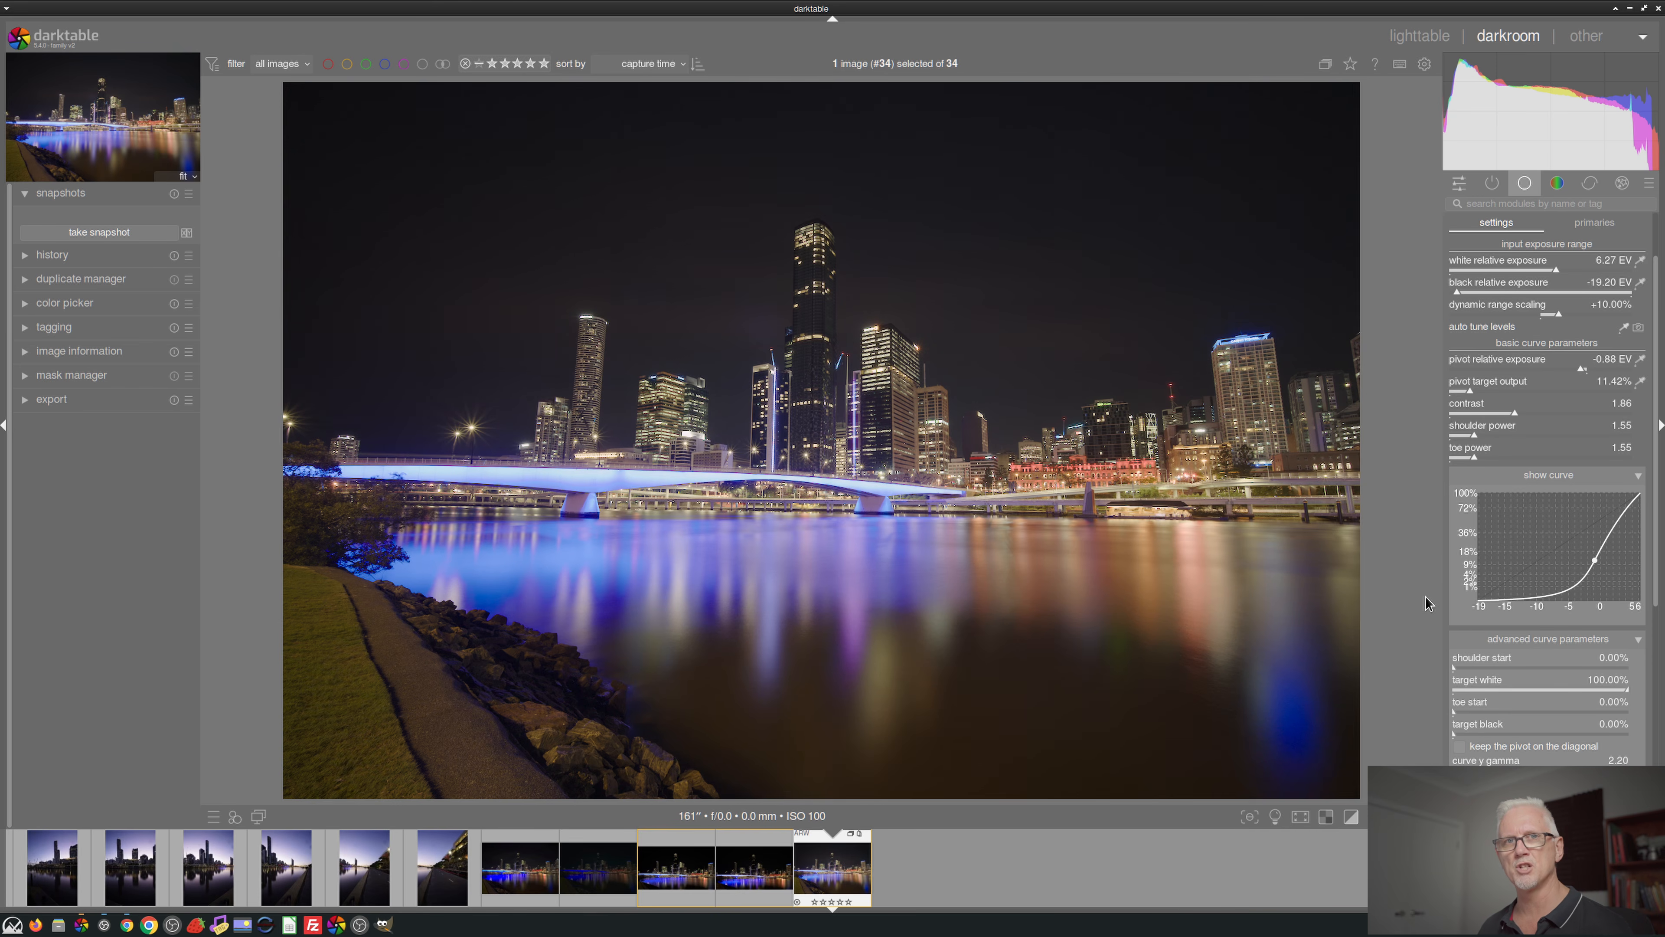
# - In the advanced curve parameters, set the shoulder start and the toe start to about 27% each
pyautogui.scroll(-1, 1612, 636)
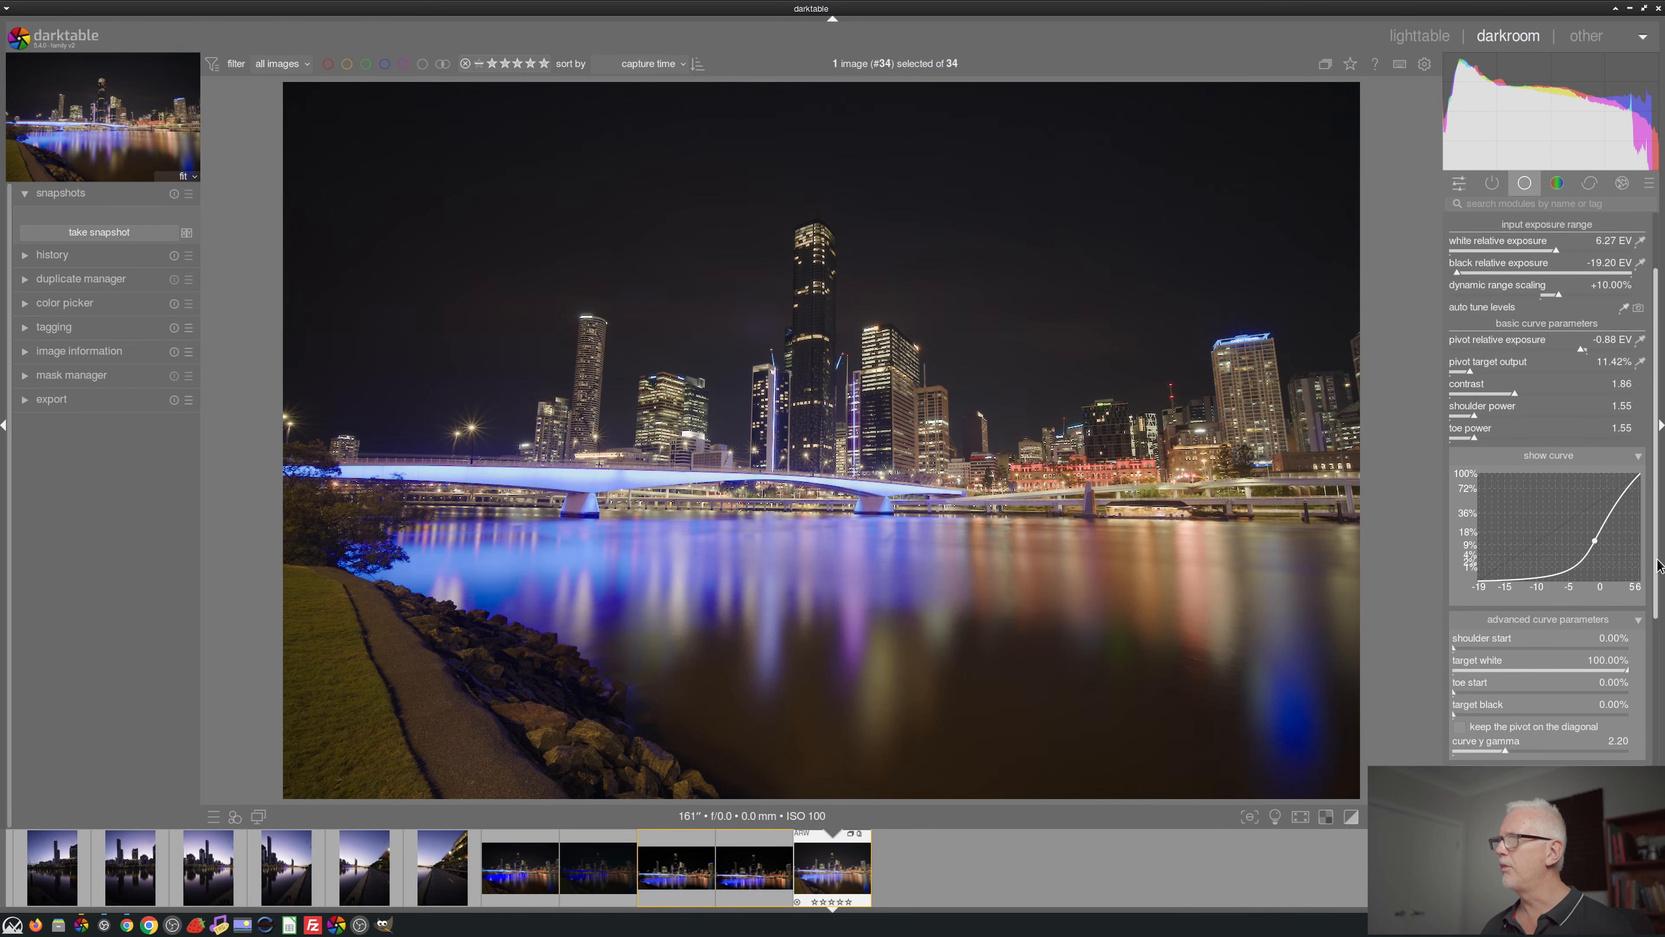
pyautogui.scroll(-2, 1571, 619)
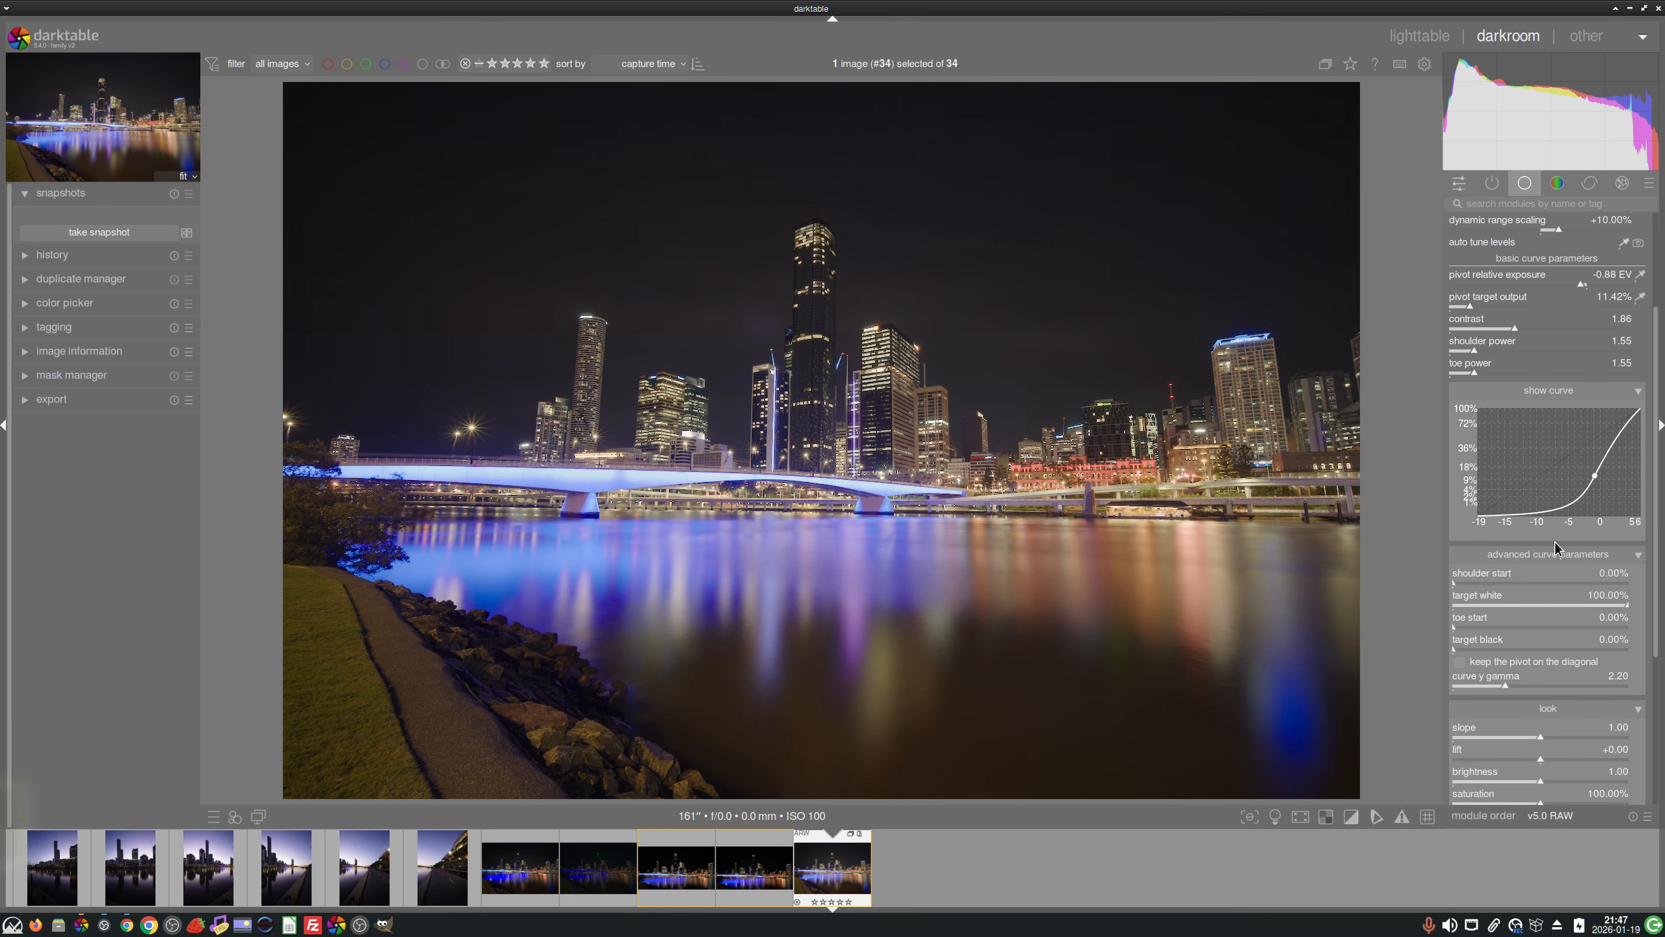
pyautogui.moveTo(1476, 586); pyautogui.dragTo(1501, 593)
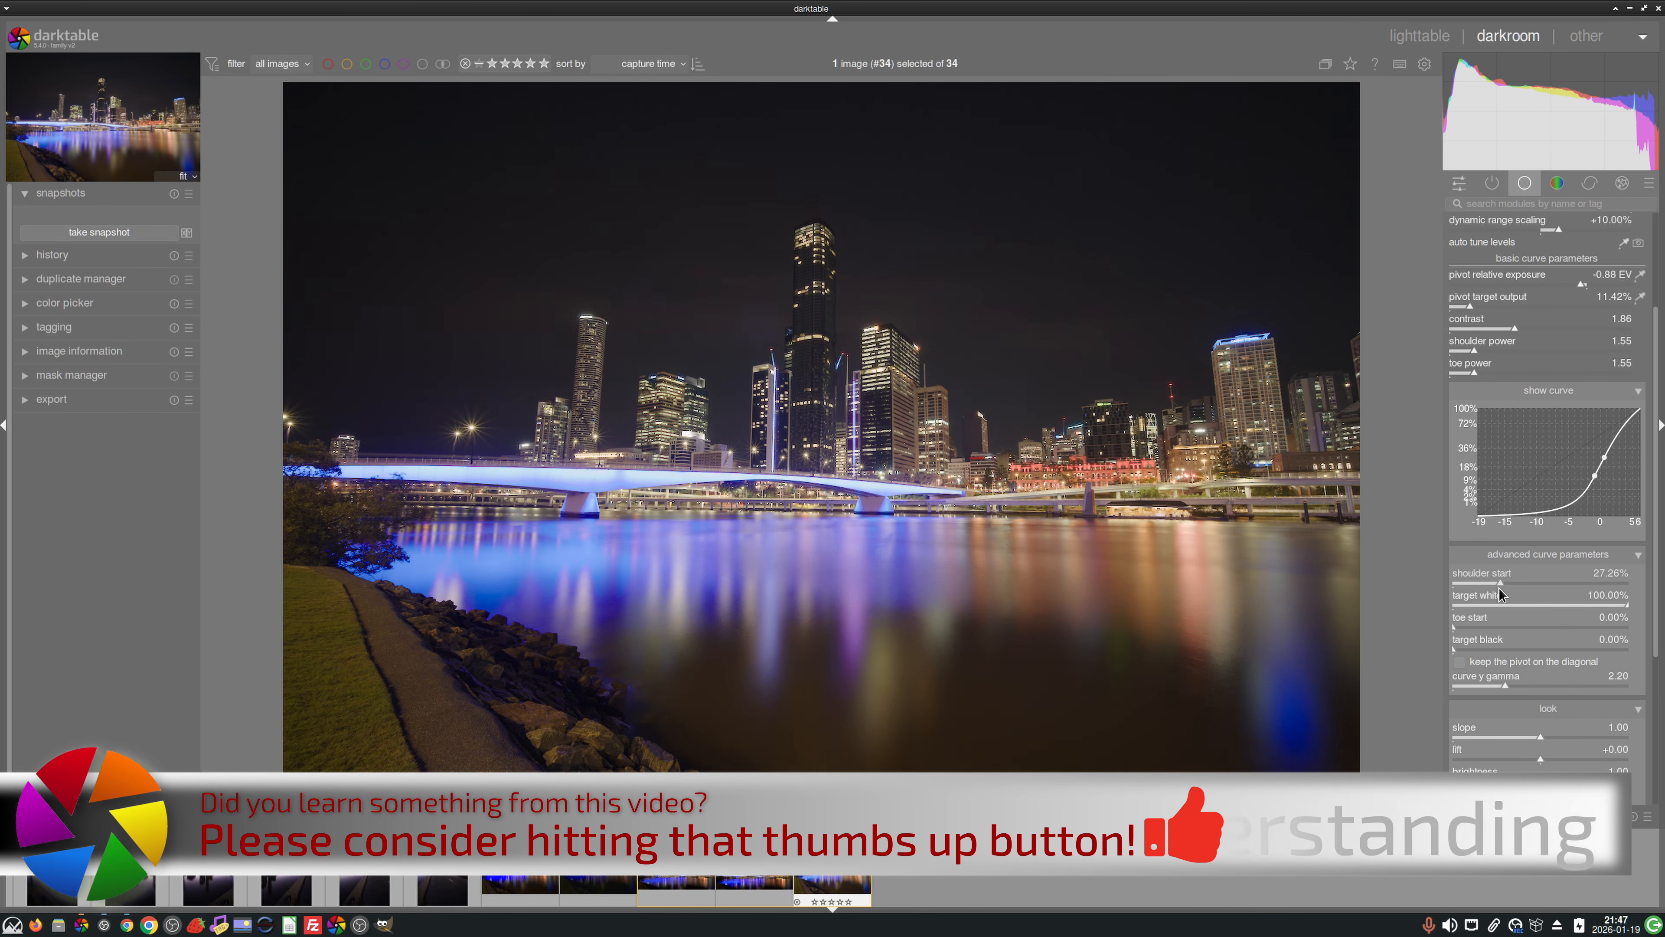
pyautogui.click(1500, 628)
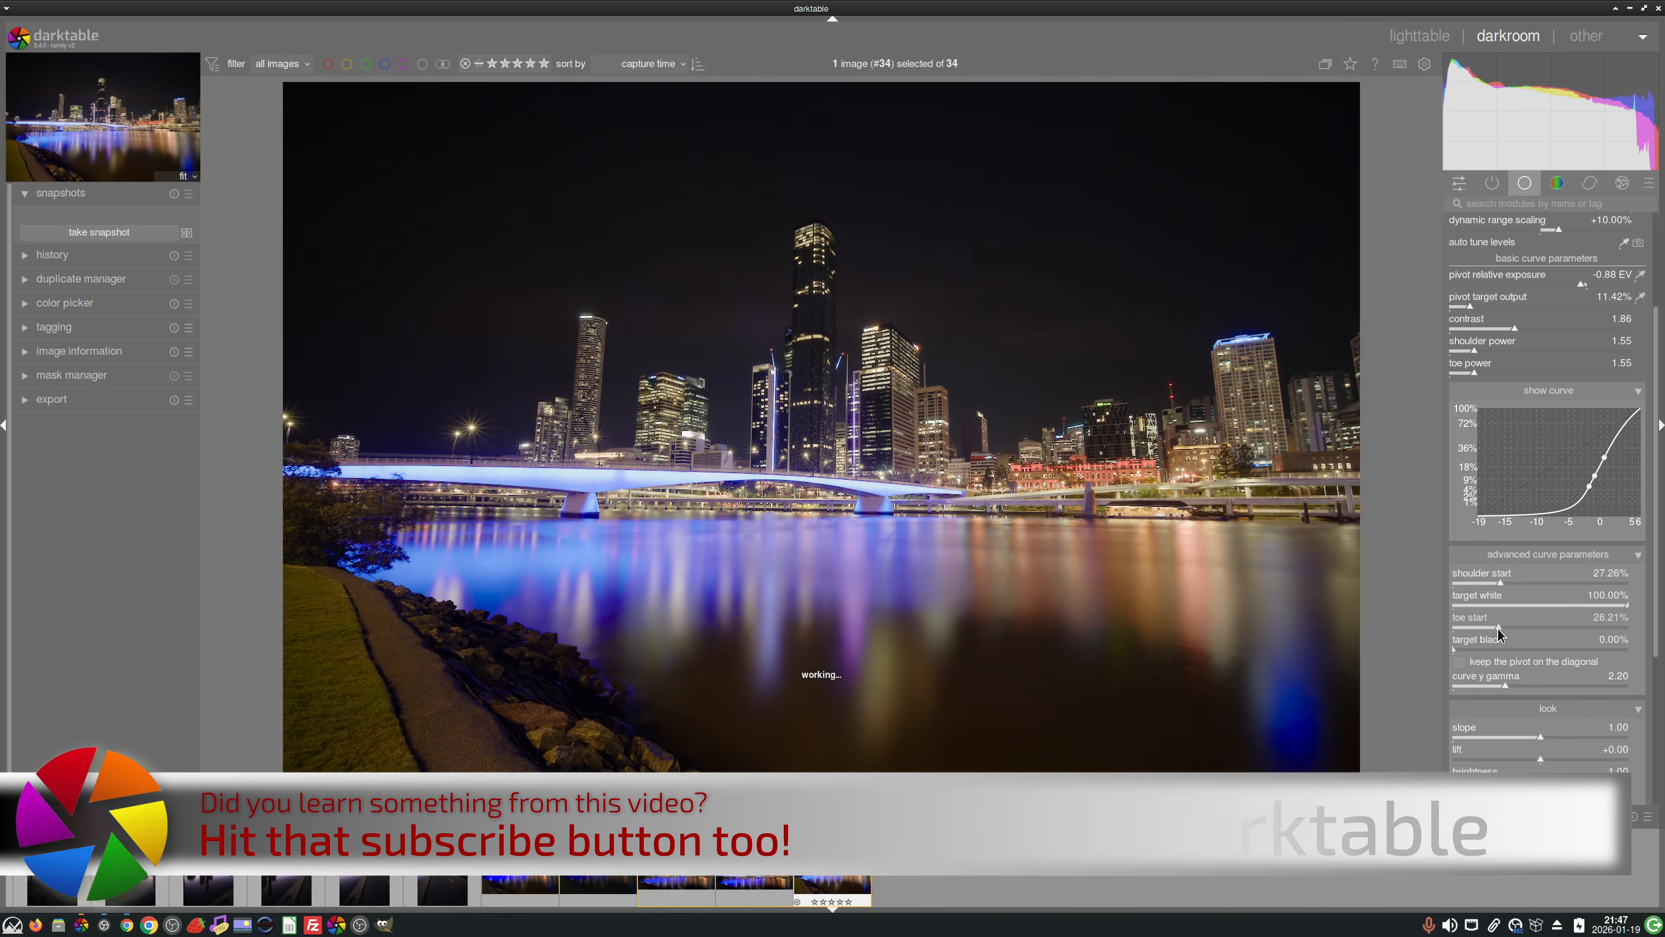
pyautogui.moveTo(1498, 628); pyautogui.dragTo(1501, 629)
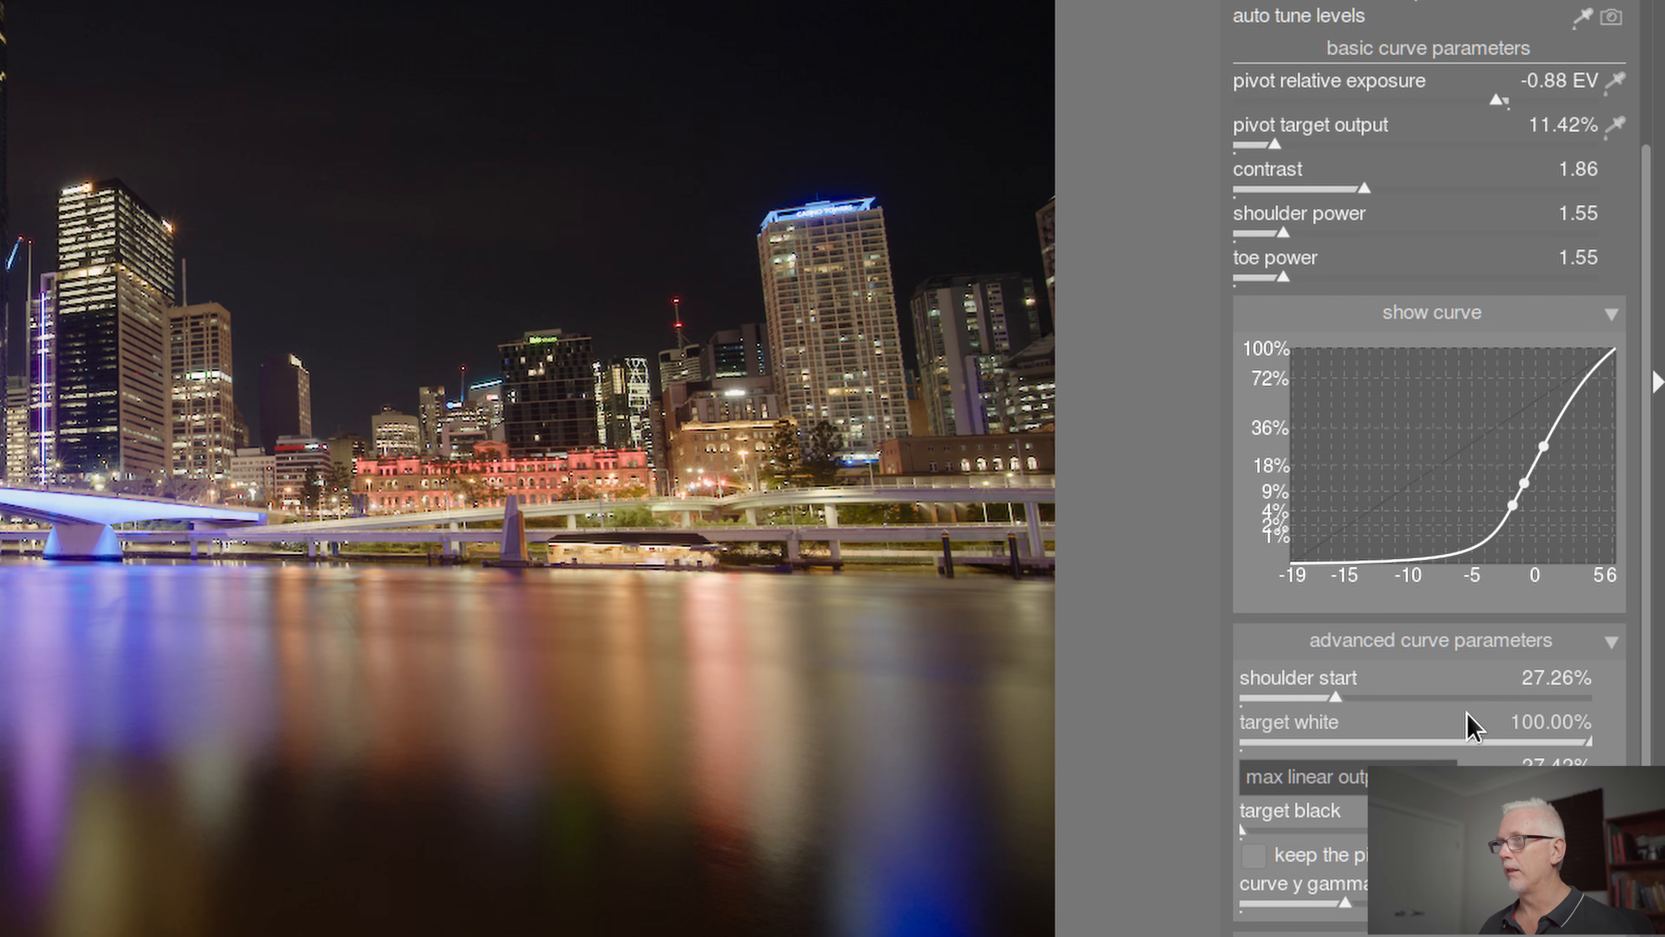
# - Swap AgX for filmic rgb, try a latitude of about 42% and a shifted shadows/highlights balance, then return to AgX
pyautogui.scroll(5, 1420, 384)
pyautogui.click(1243, 74)
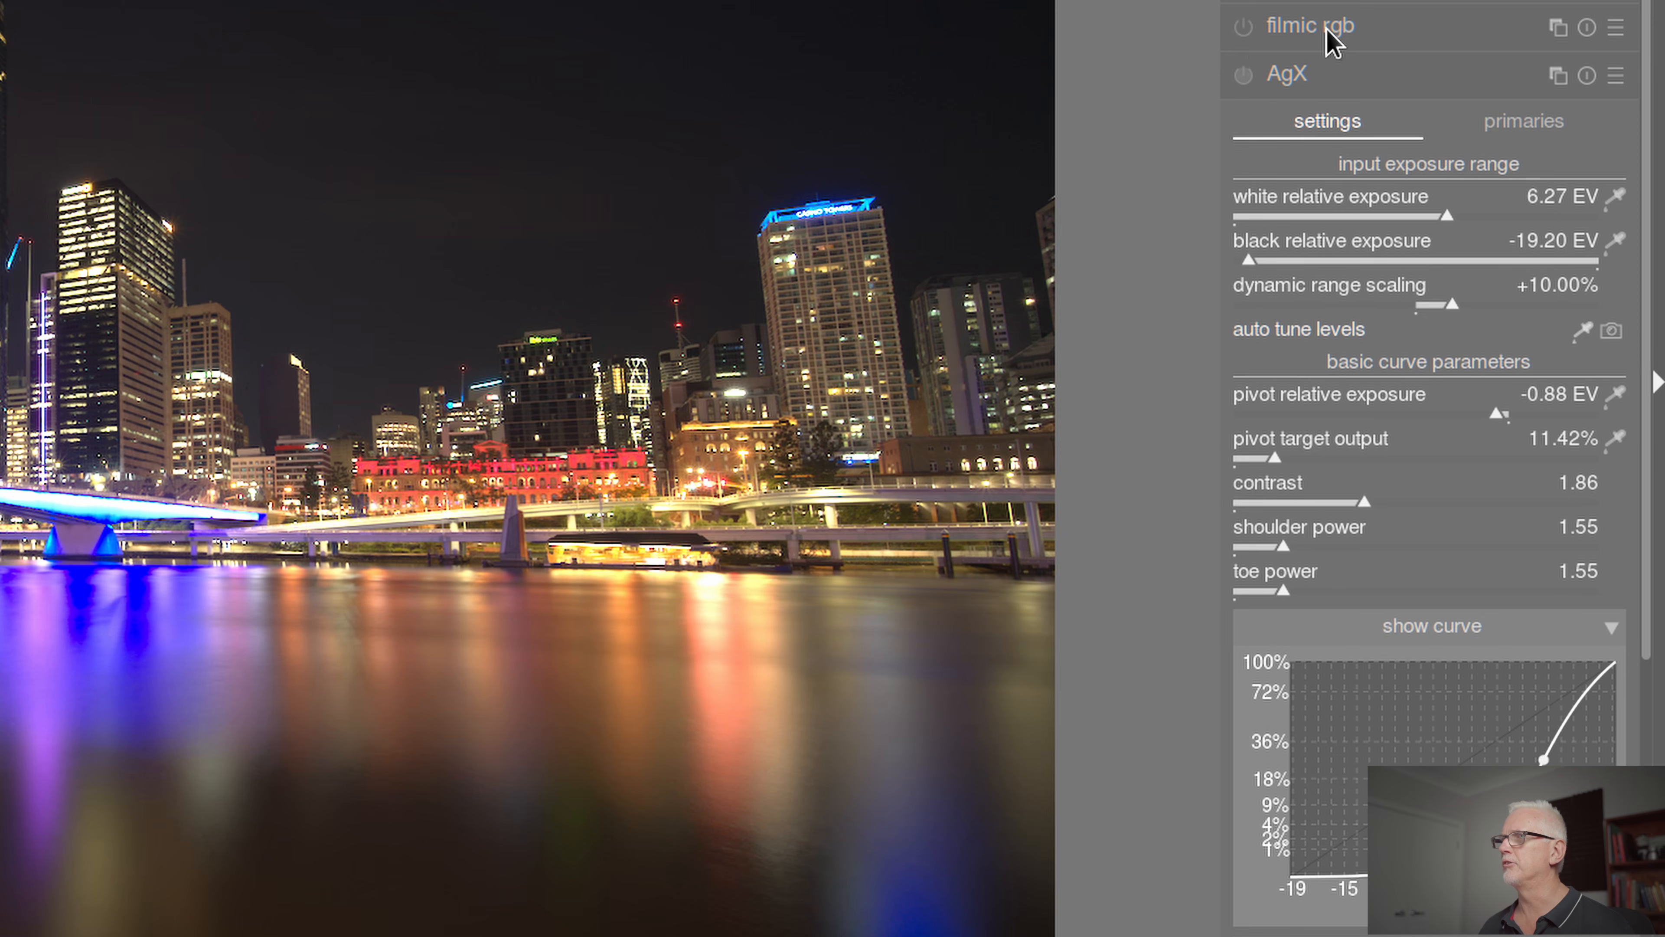
pyautogui.click(1244, 27)
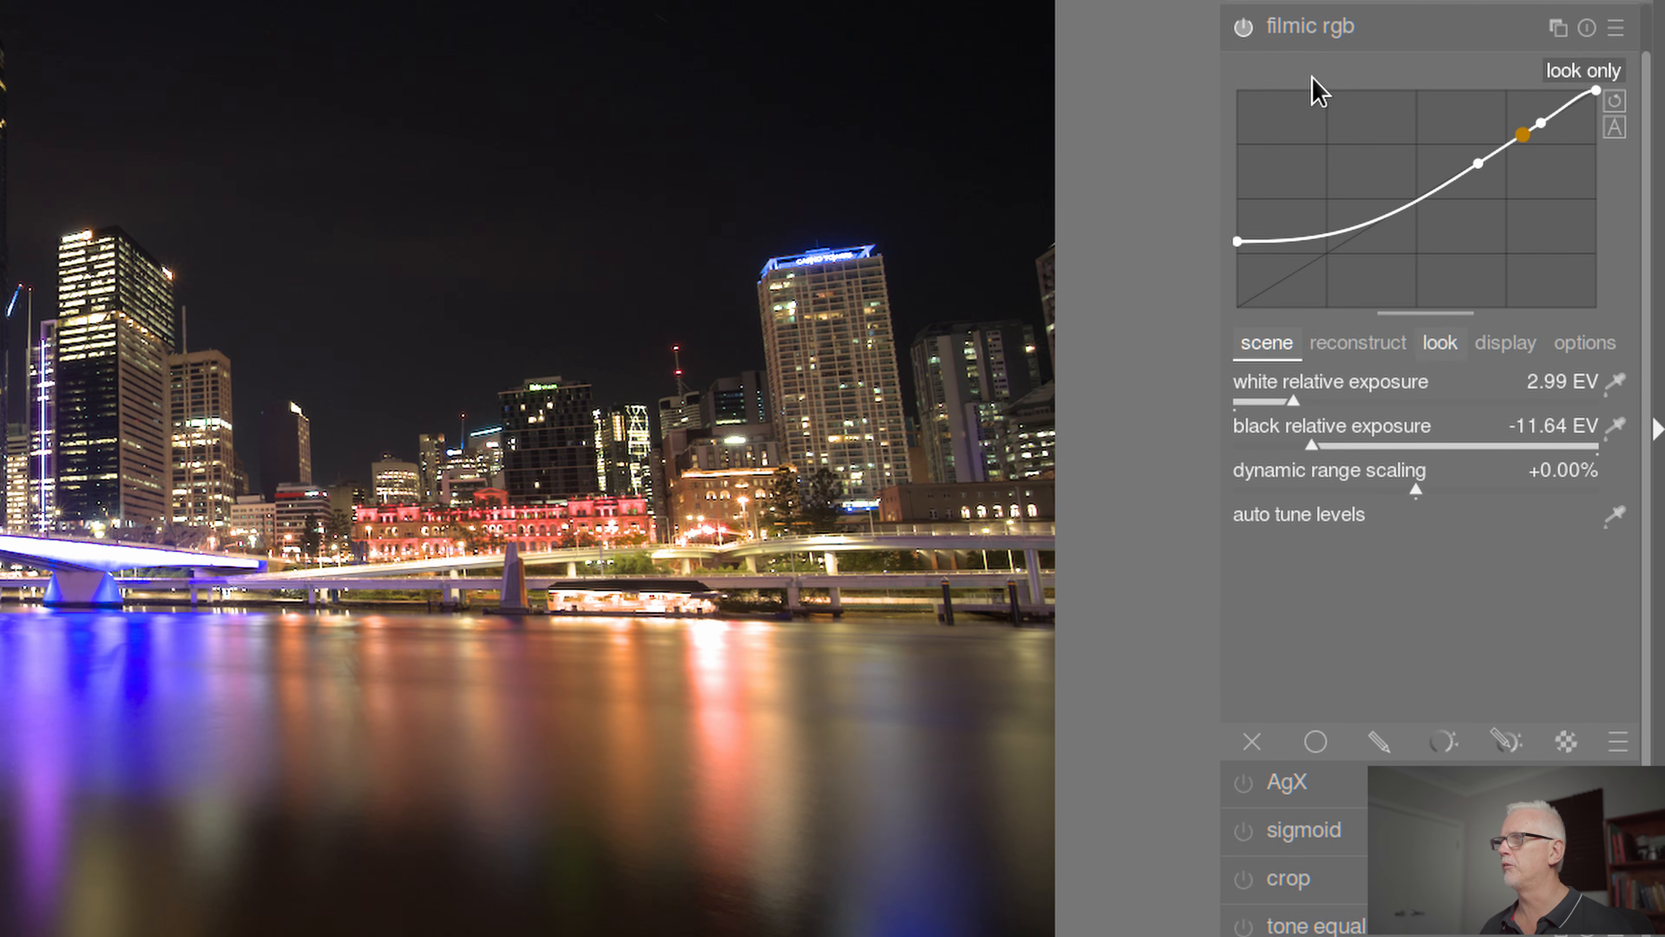
pyautogui.click(1441, 344)
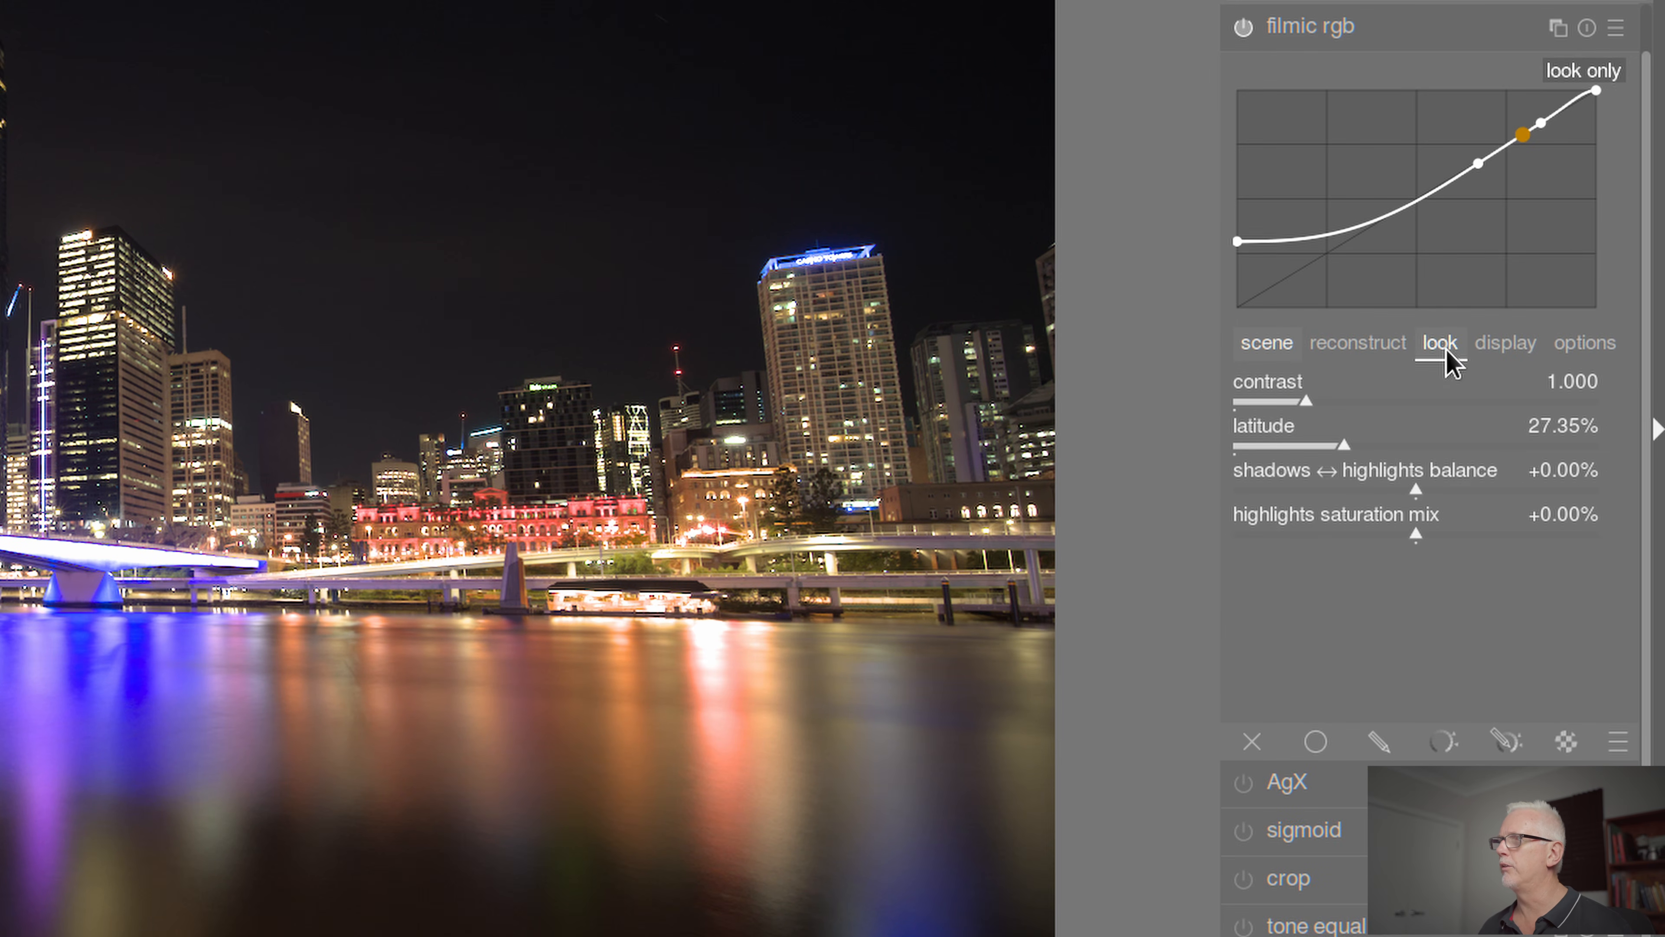
pyautogui.moveTo(1350, 453); pyautogui.dragTo(1409, 454)
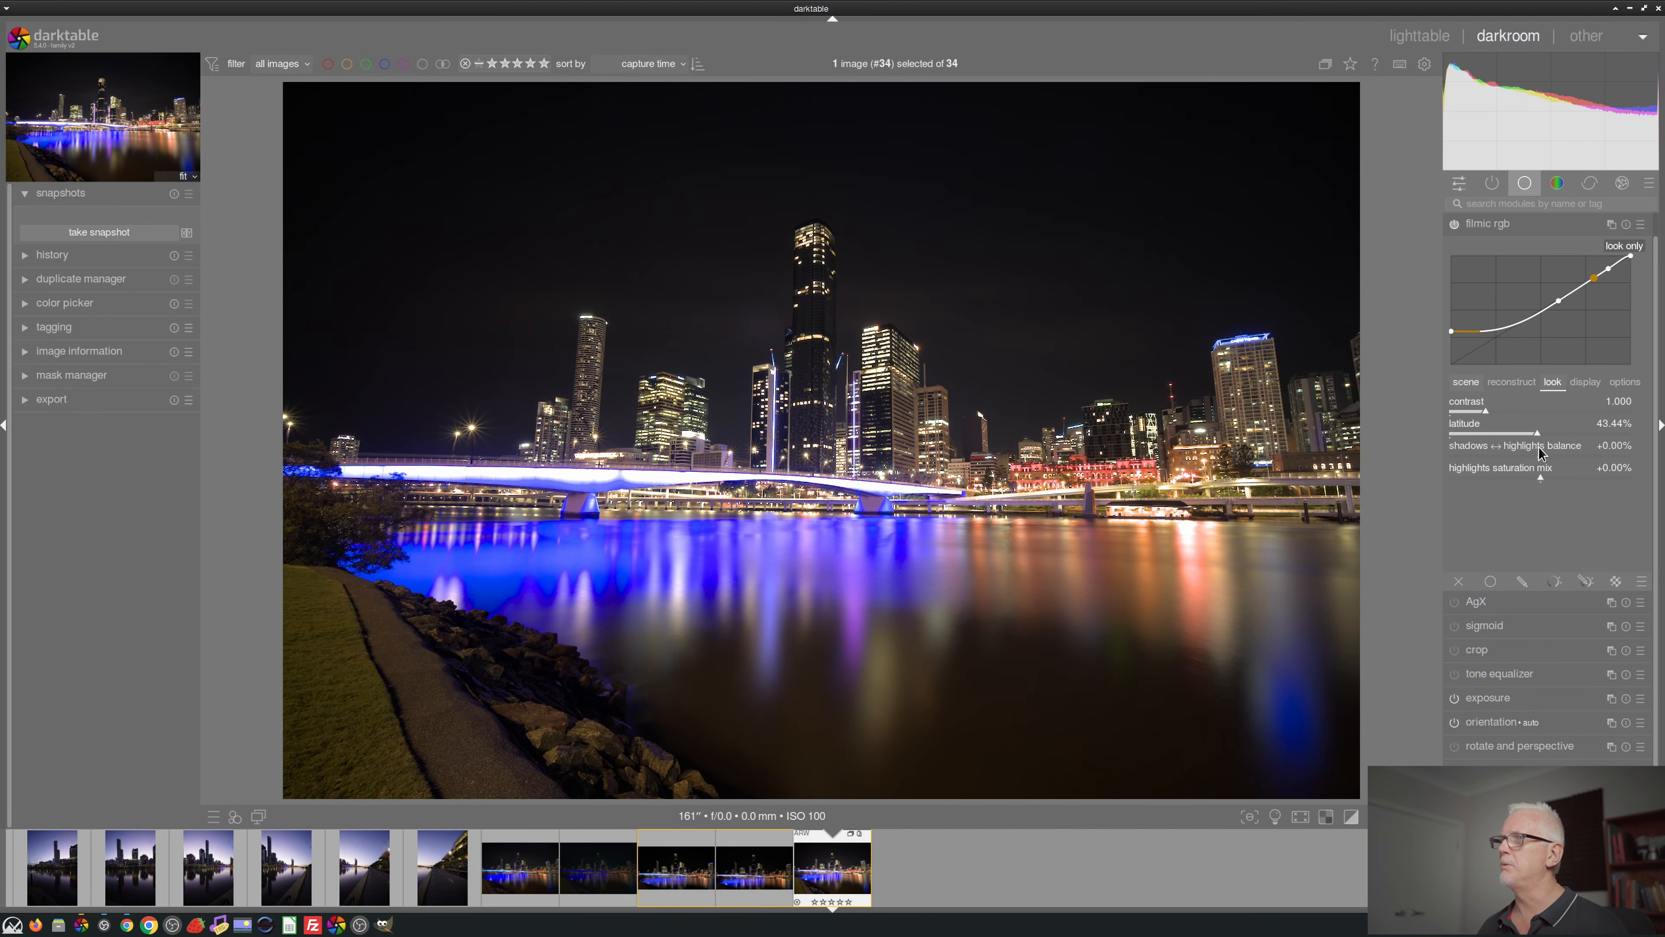
pyautogui.moveTo(1536, 438)
pyautogui.mouseDown()
pyautogui.moveTo(1514, 439)
pyautogui.moveTo(1553, 438)
pyautogui.moveTo(1504, 440)
pyautogui.moveTo(1533, 441)
pyautogui.mouseUp()
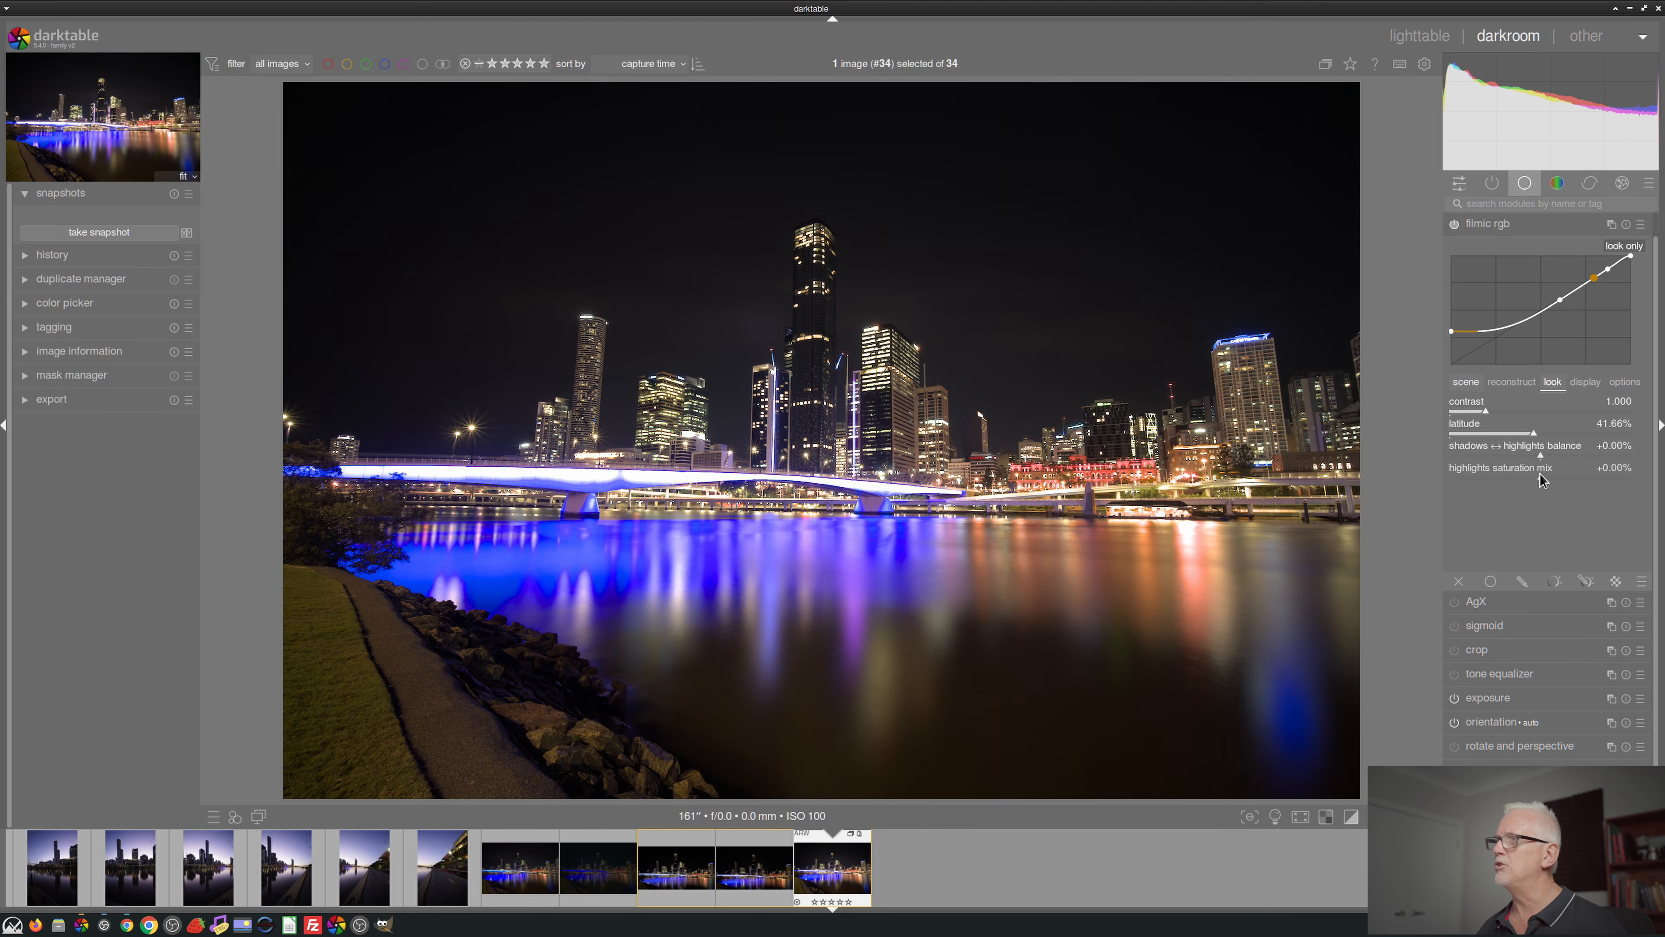
pyautogui.moveTo(1542, 461)
pyautogui.mouseDown()
pyautogui.moveTo(1509, 461)
pyautogui.moveTo(1558, 461)
pyautogui.moveTo(1509, 457)
pyautogui.moveTo(1526, 454)
pyautogui.mouseUp()
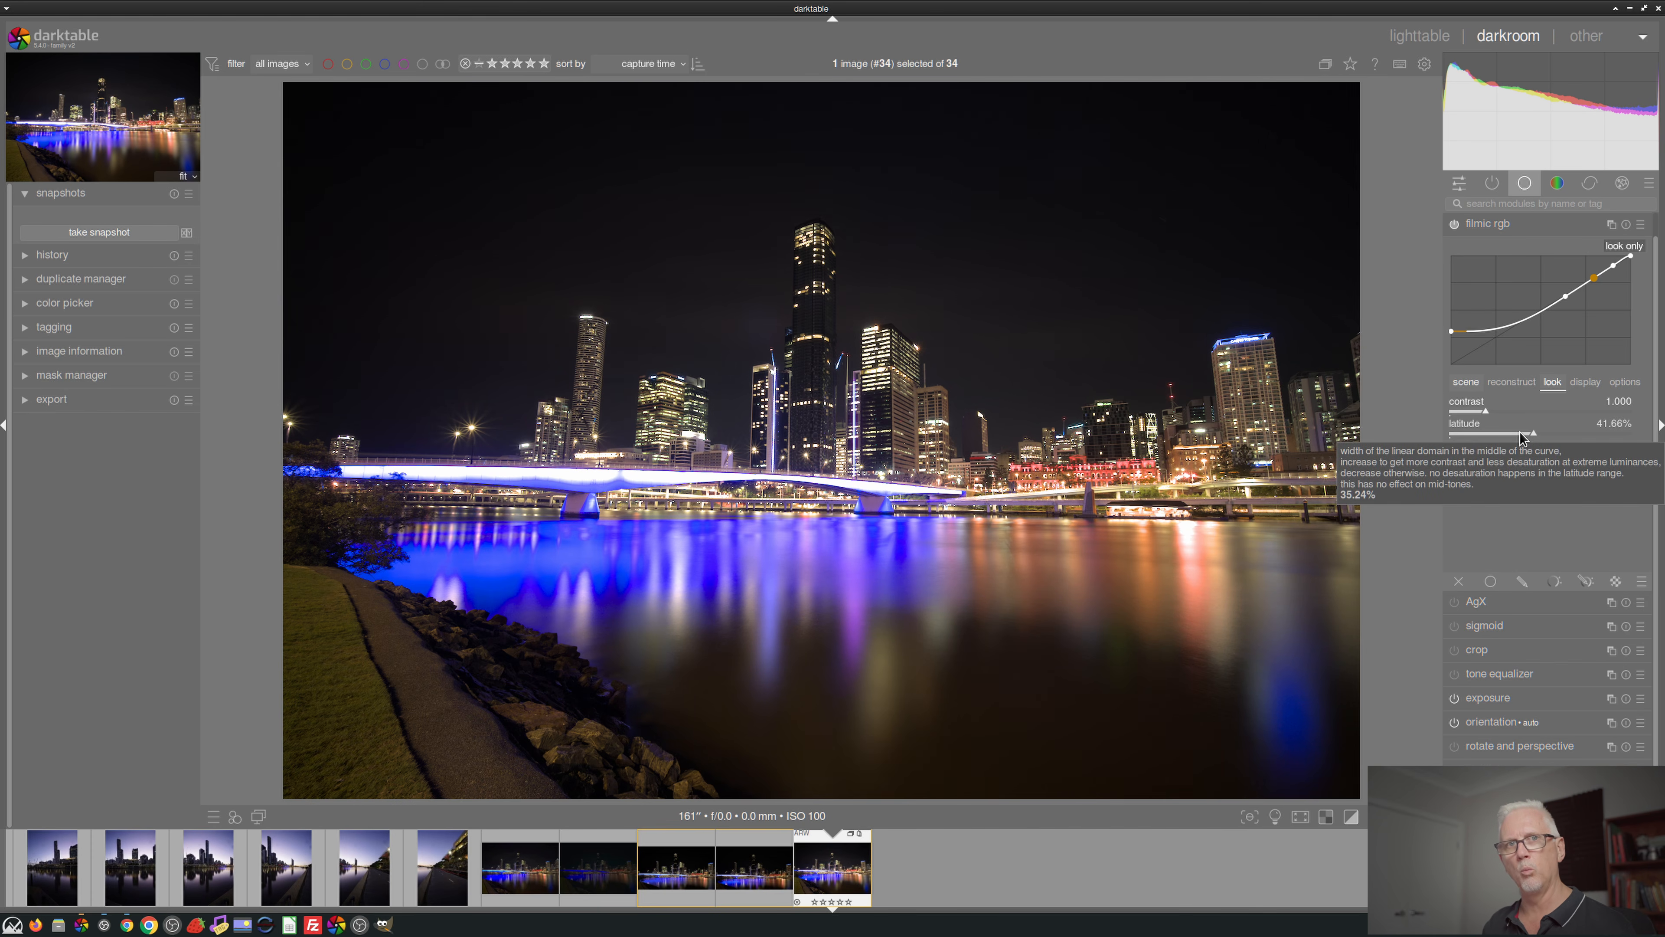
pyautogui.click(1454, 224)
pyautogui.click(1508, 602)
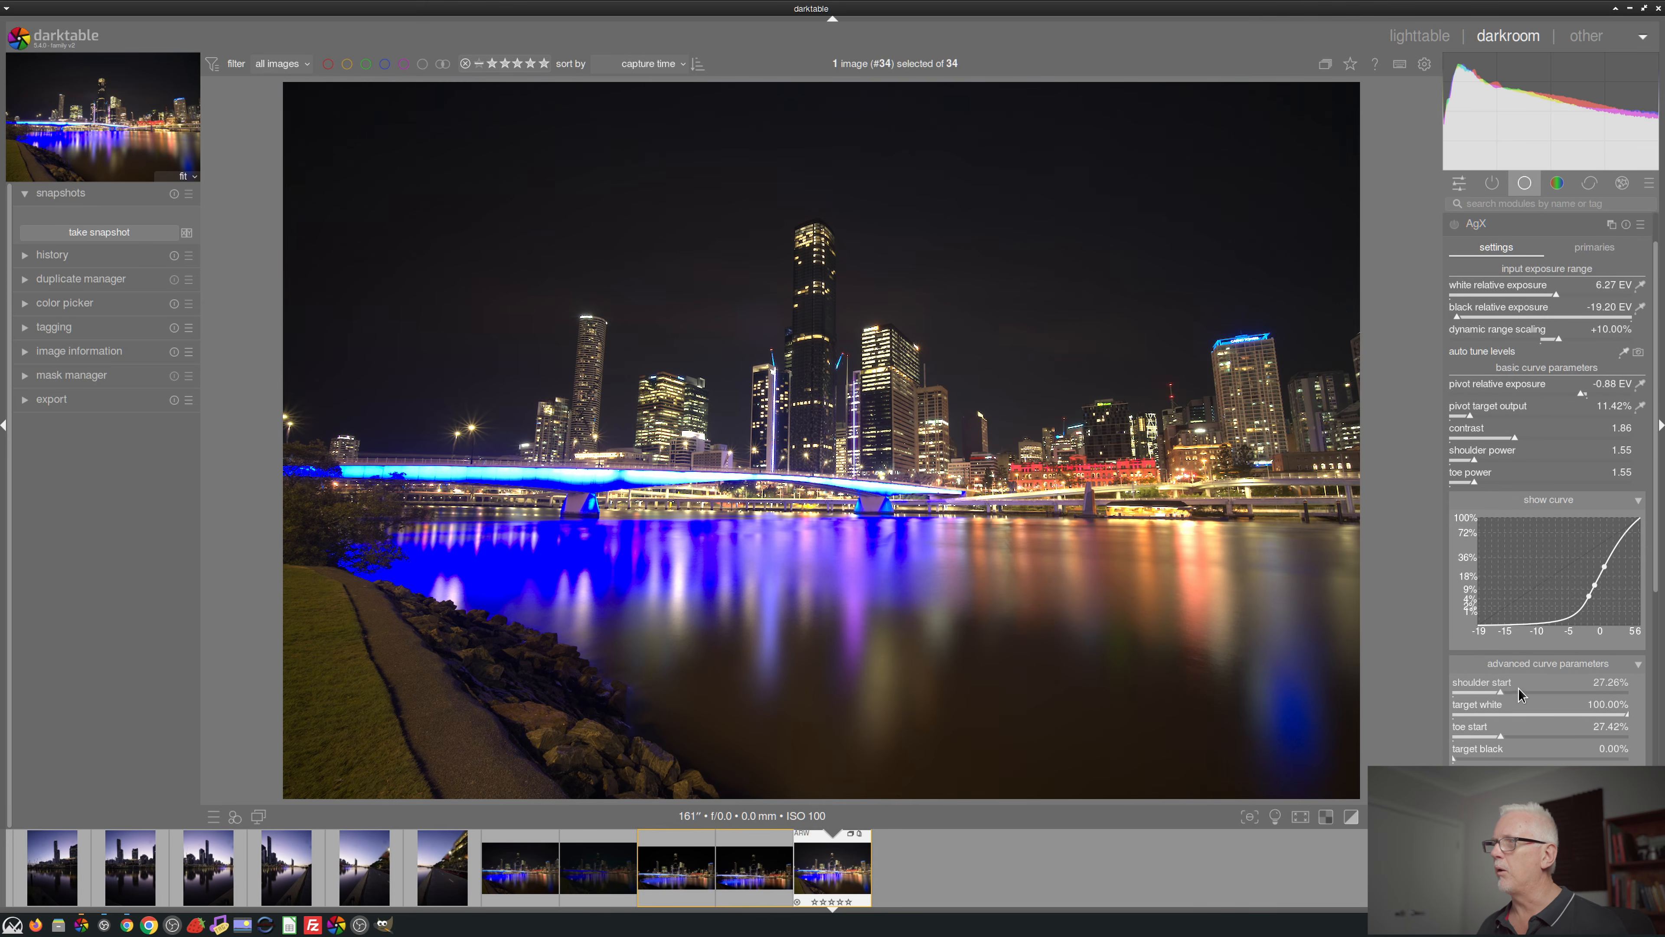
# - Set the AgX shoulder start to about 23% and toe start to about 45%, and keep the pivot on the diagonal
pyautogui.moveTo(1491, 691); pyautogui.dragTo(1530, 734)
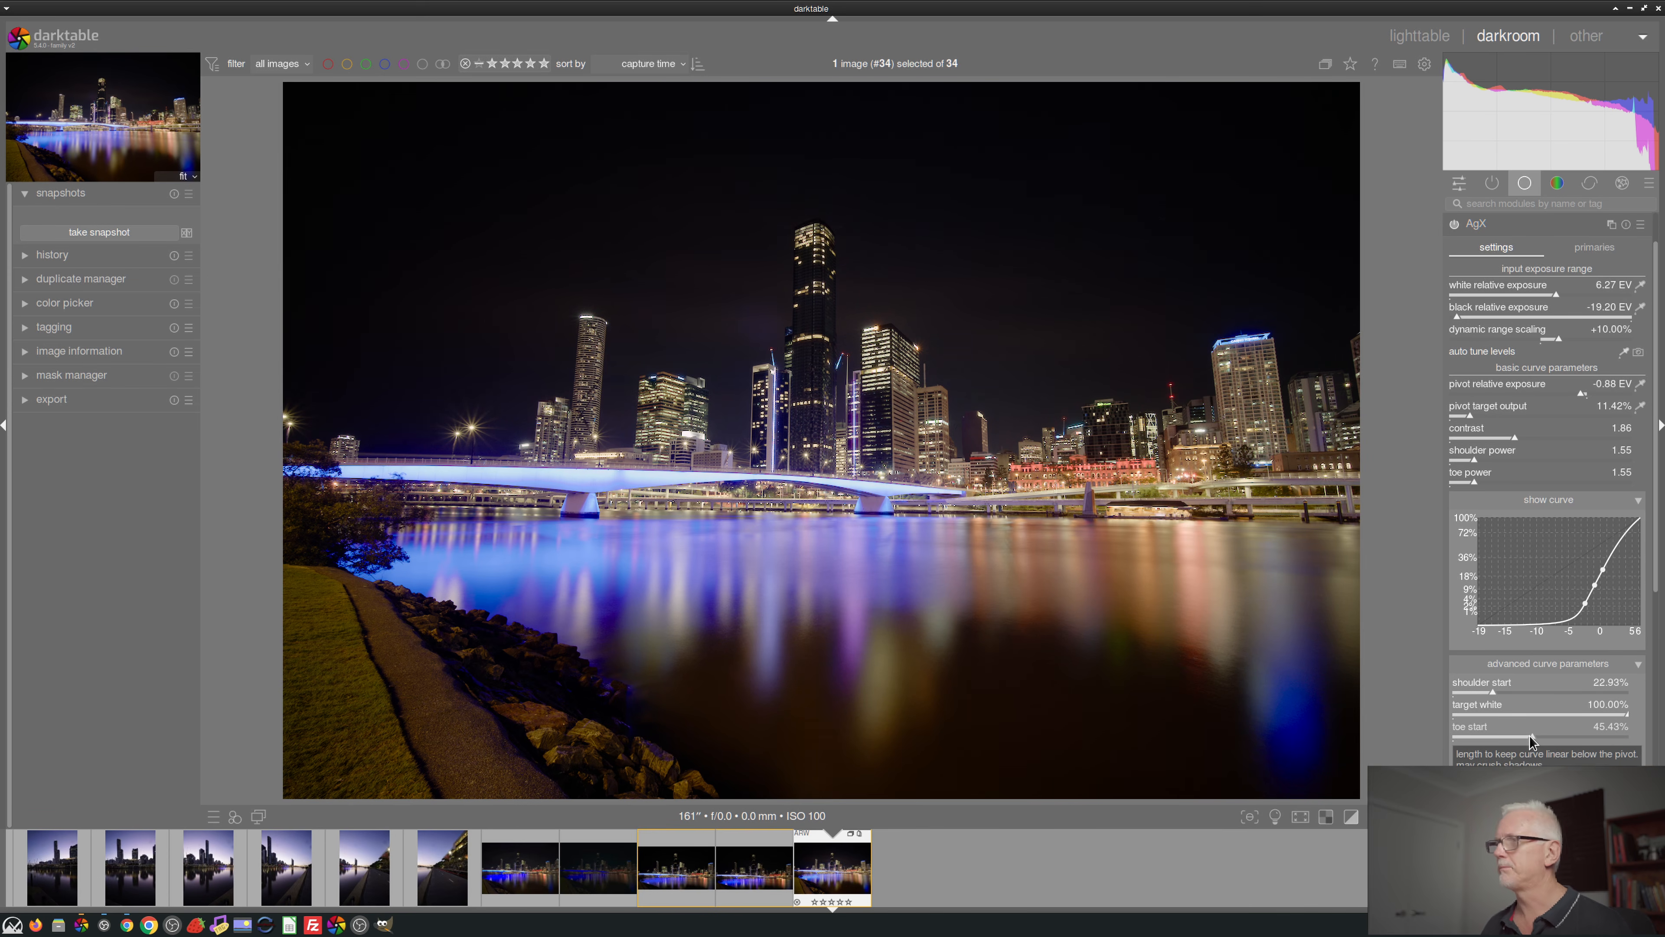
pyautogui.scroll(-5, 1588, 560)
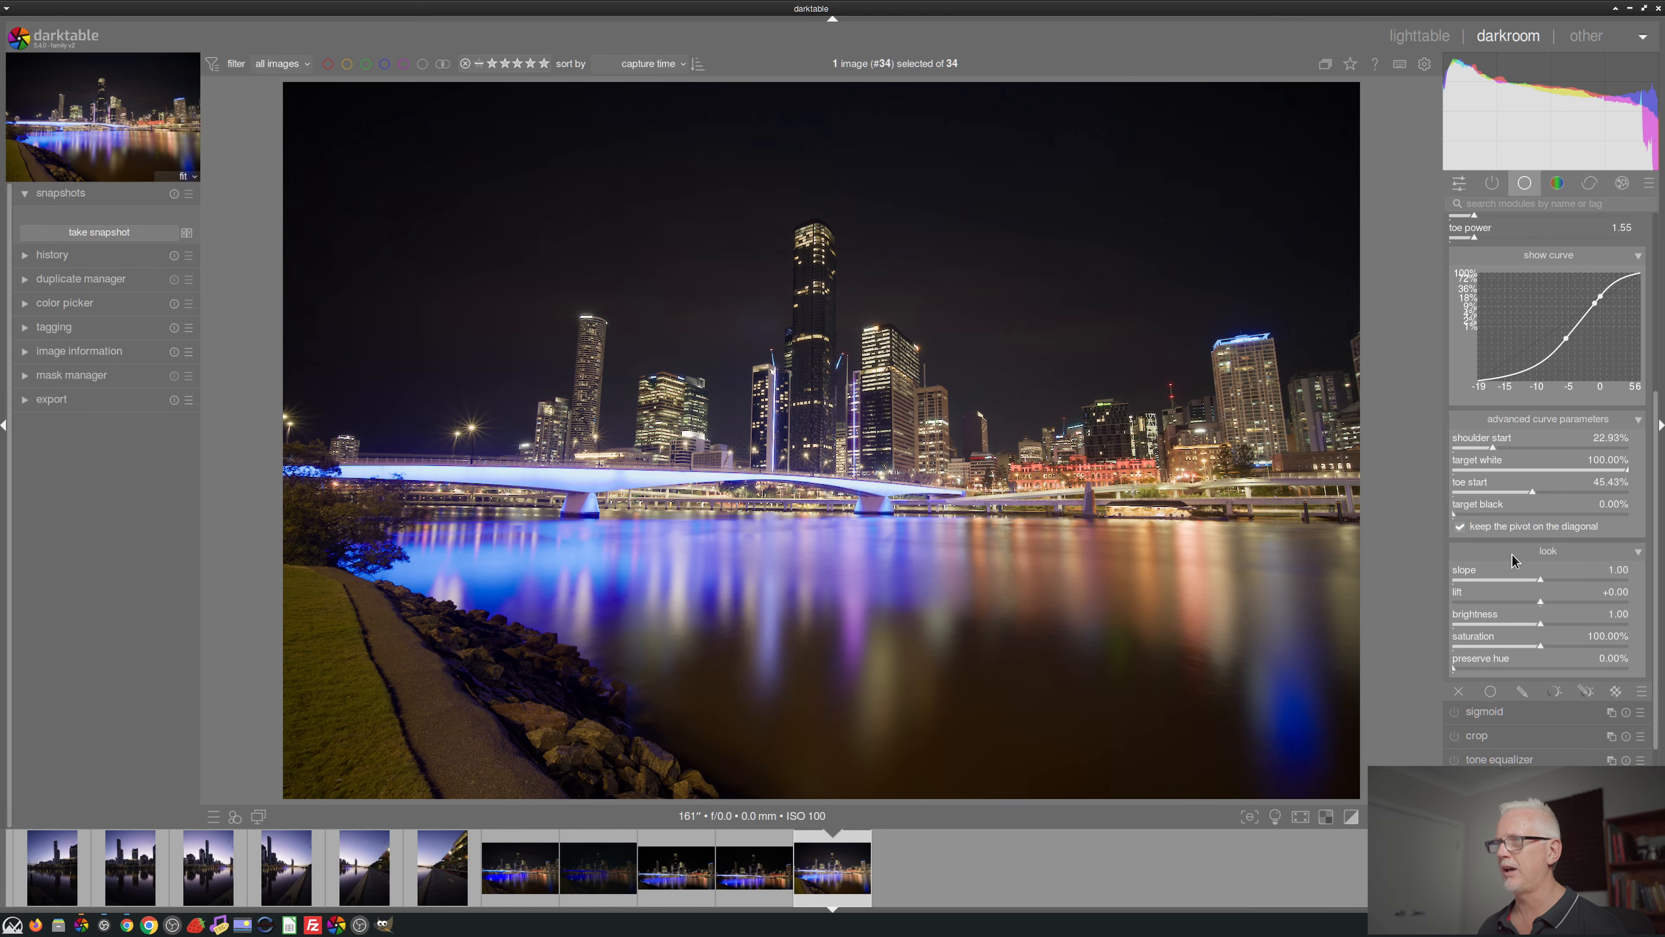
# - Set the AgX look saturation to 120%
pyautogui.moveTo(1541, 649); pyautogui.dragTo(1557, 653)
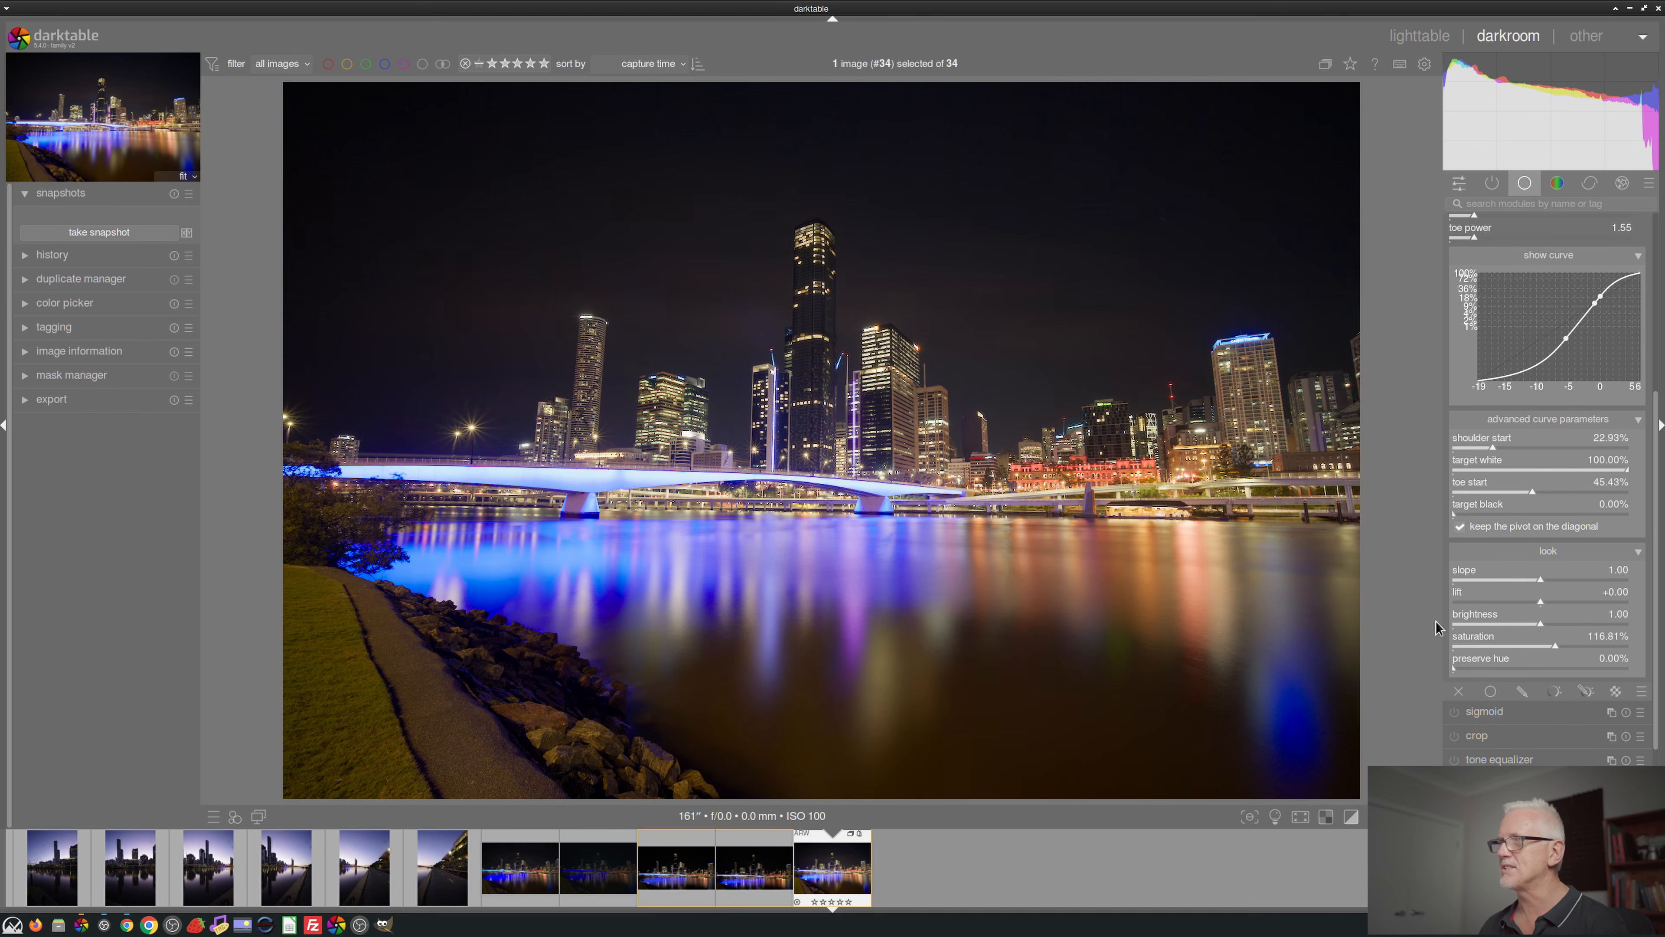
pyautogui.rightClick(1558, 647)
pyautogui.write('120')
pyautogui.press('Return')
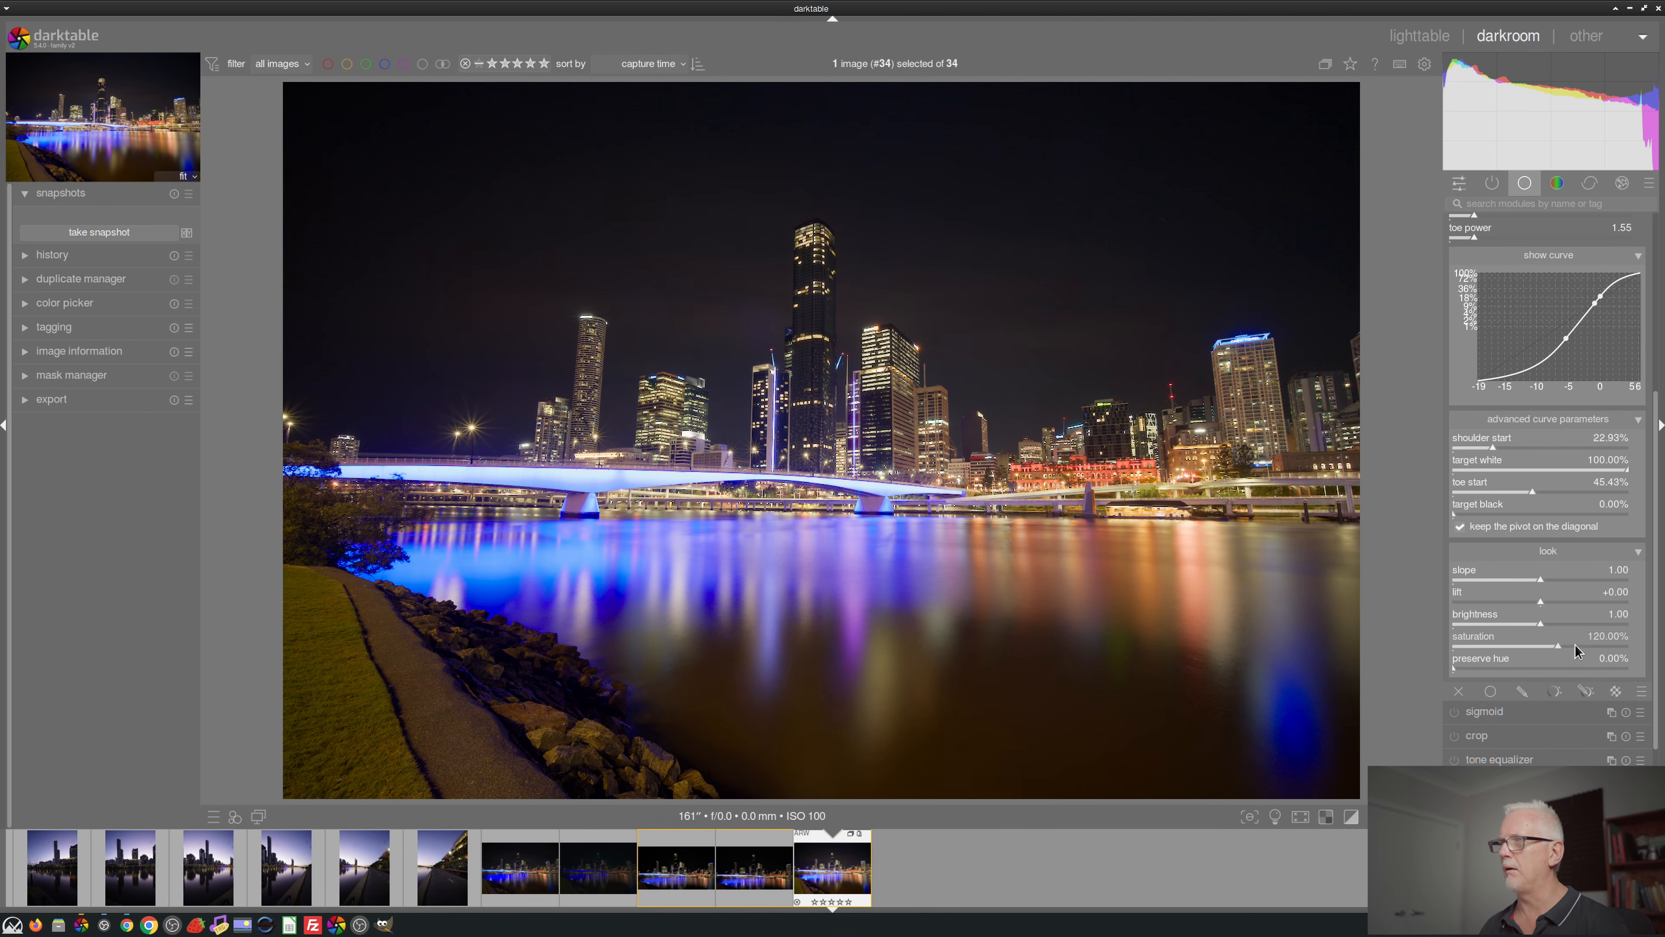
# - Try the look saturation at its 200% maximum, then return it to 120%
pyautogui.moveTo(1577, 651); pyautogui.dragTo(1587, 649)
pyautogui.moveTo(1595, 649); pyautogui.dragTo(1631, 655)
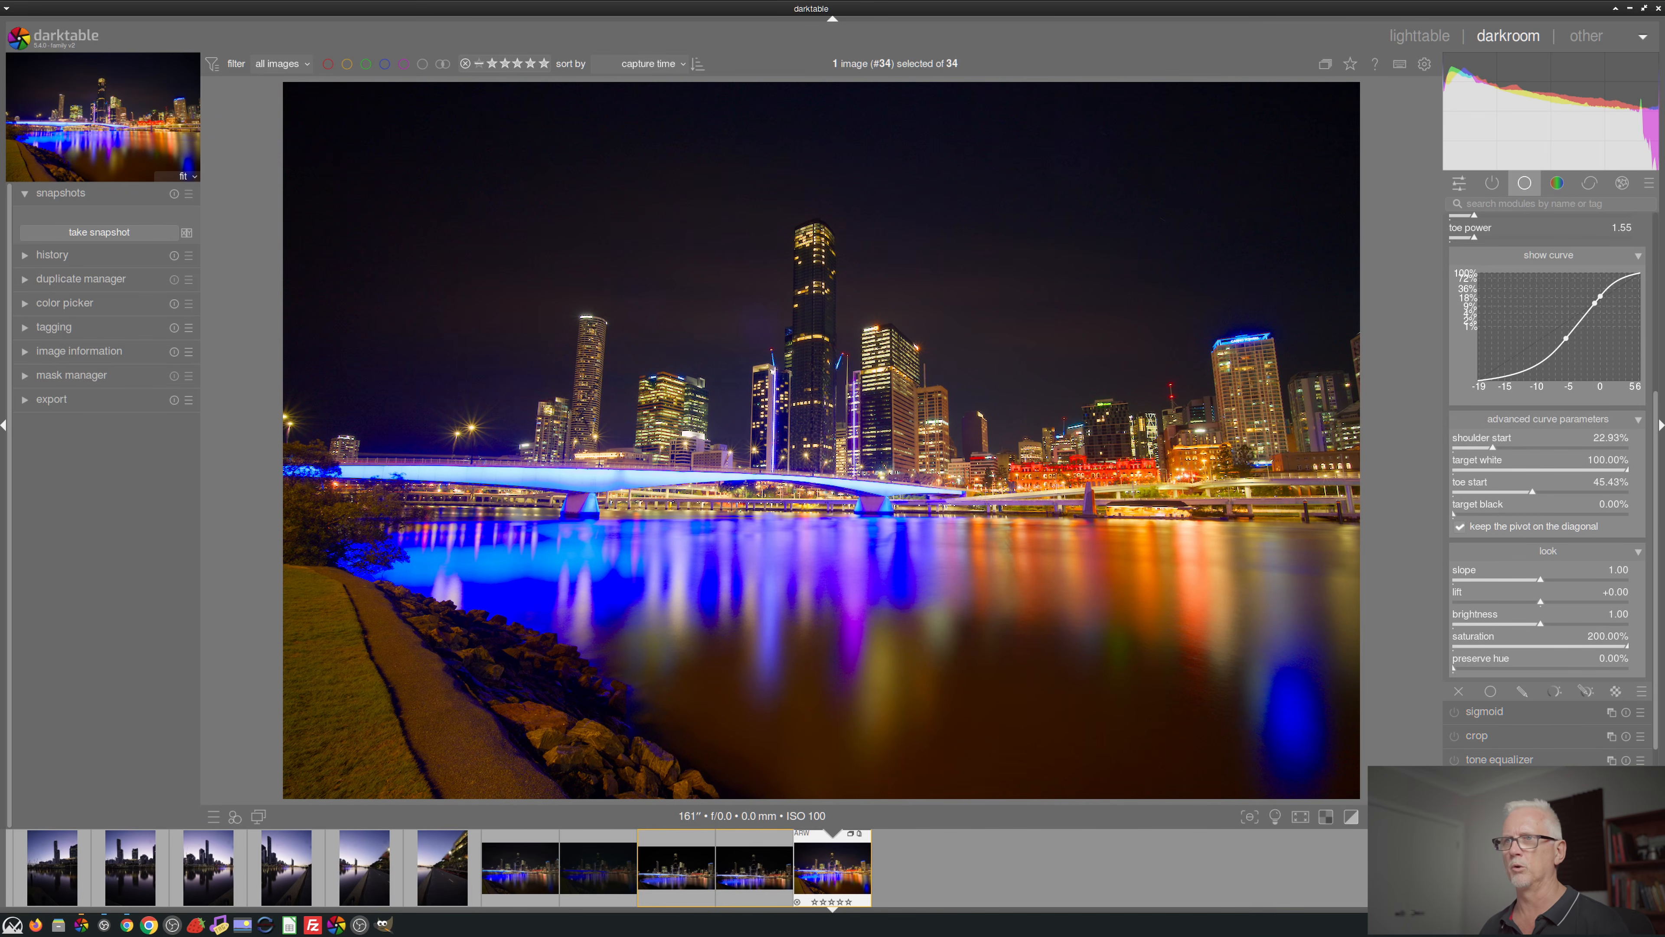
pyautogui.click(1563, 647)
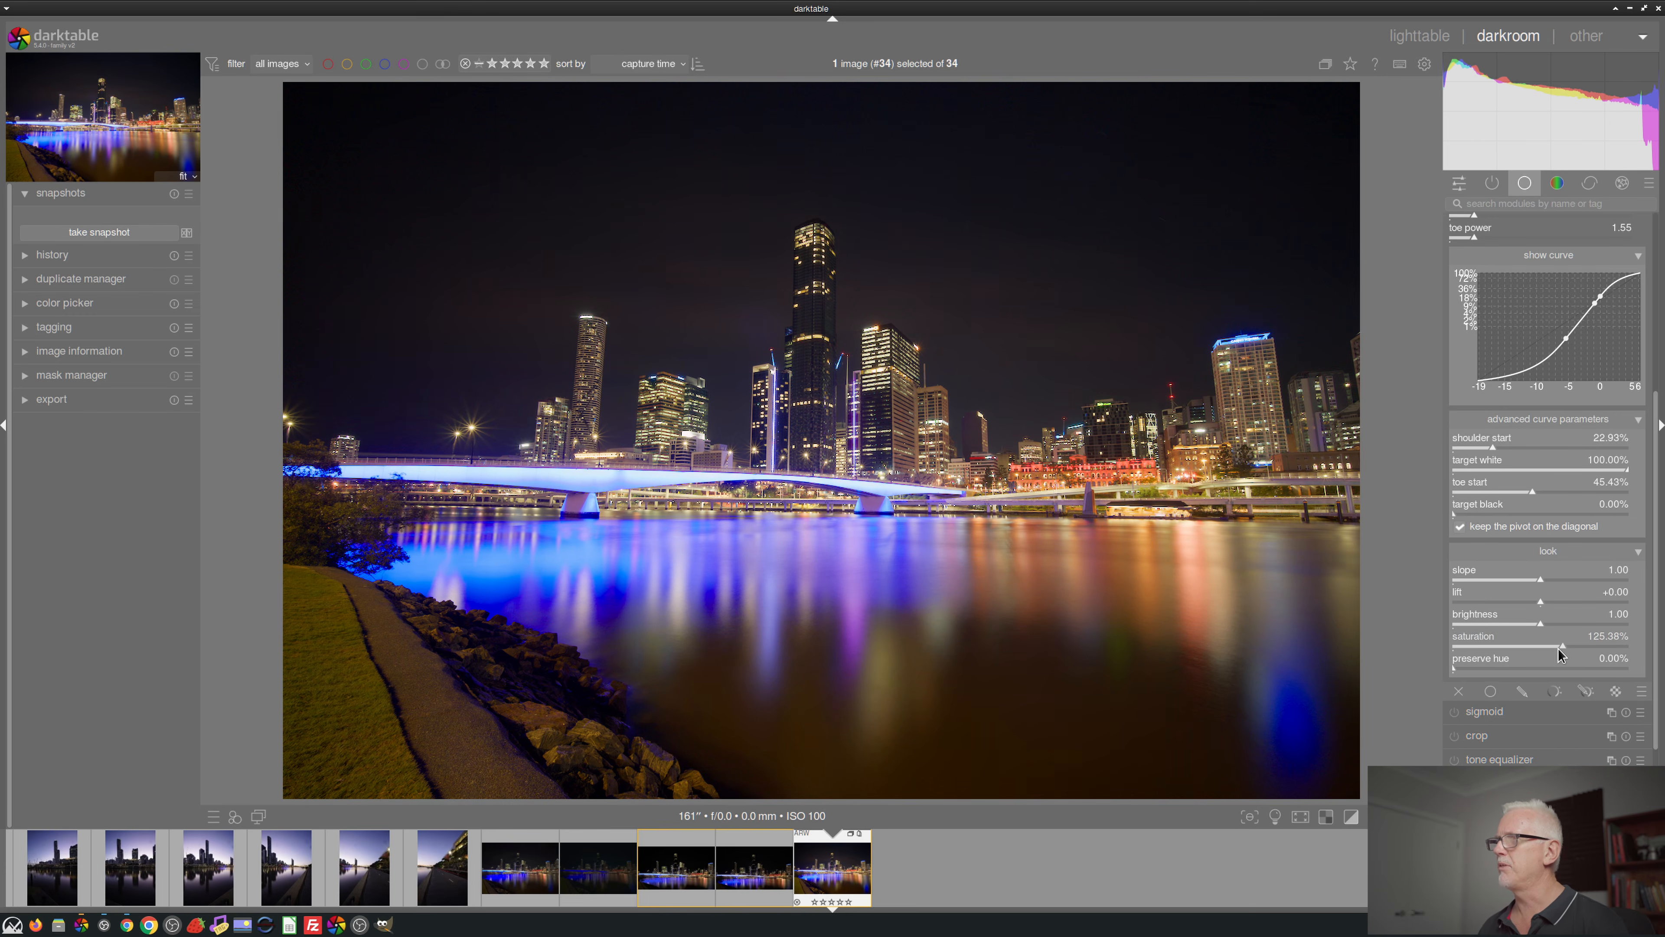
pyautogui.rightClick(1564, 652)
pyautogui.write('120')
pyautogui.press('Return')
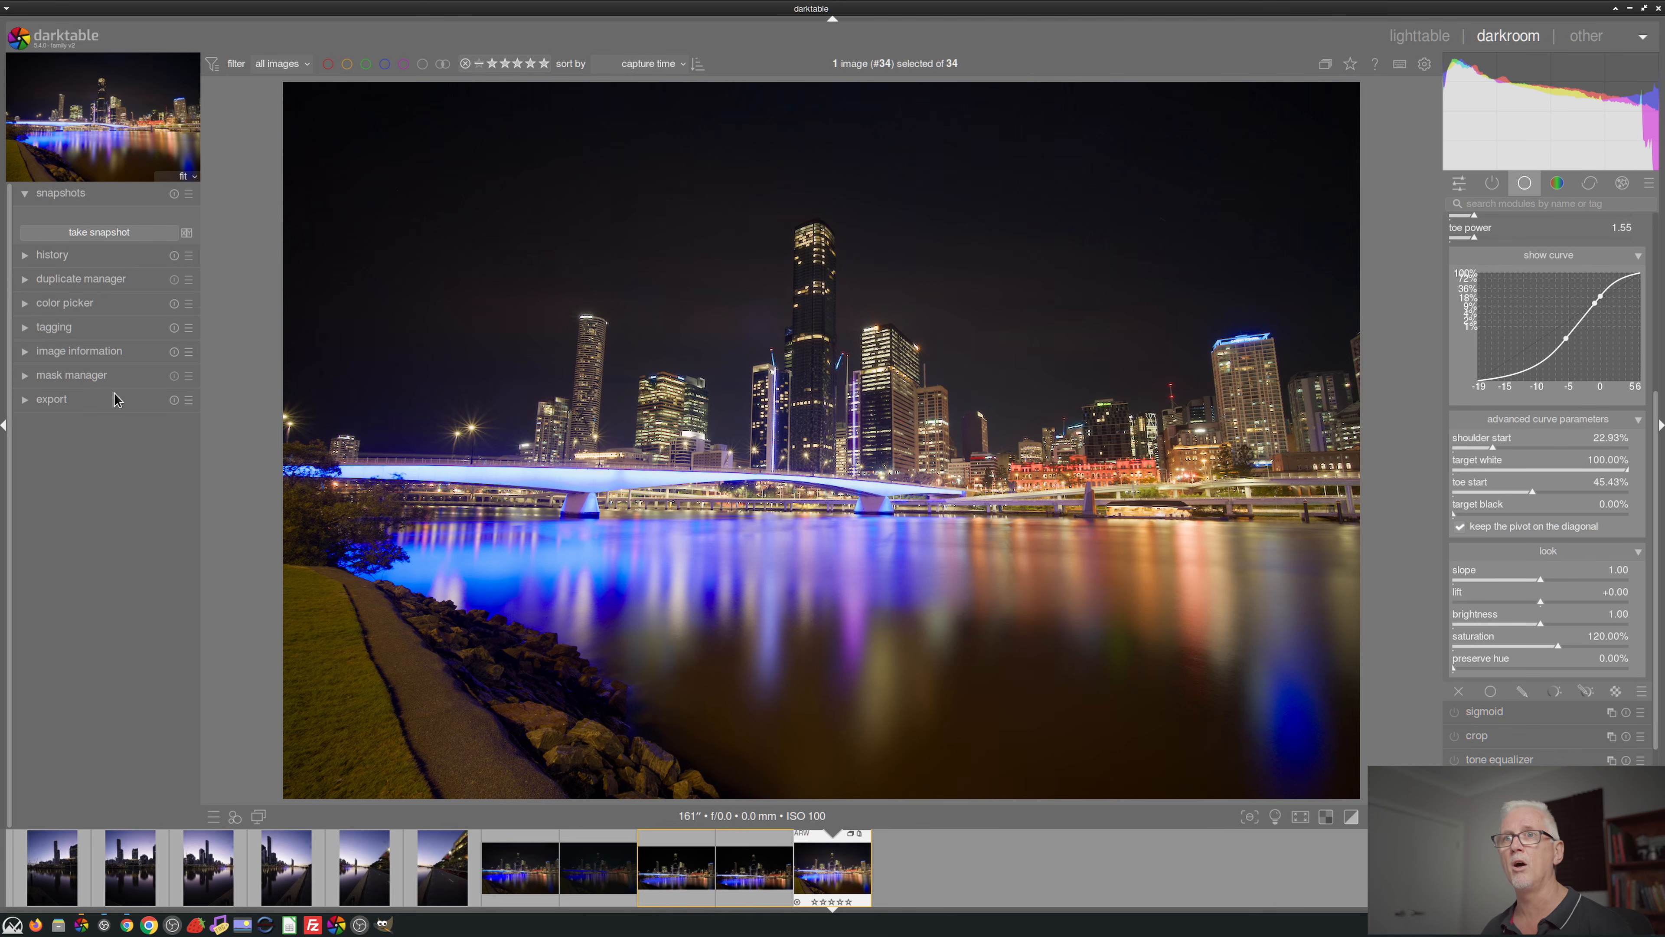
# - Open the photo's duplicates and view the 2021 version and the dt 4.7 sigmoid version before returning to dt 5.4 agx
pyautogui.click(80, 278)
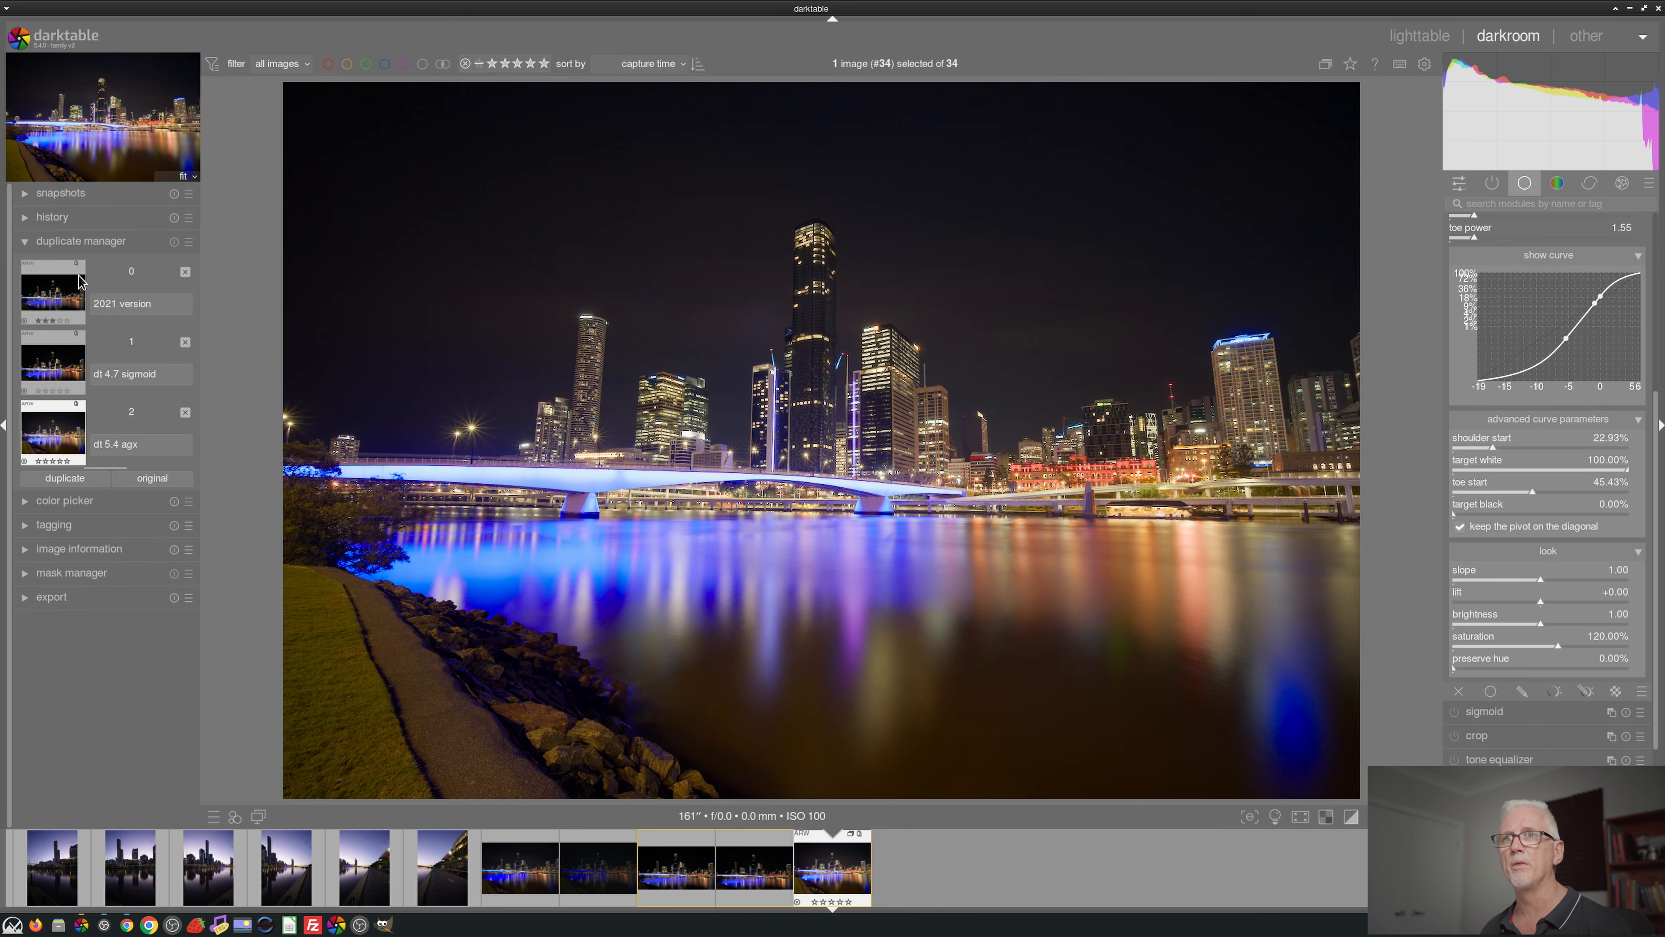
pyautogui.click(47, 298)
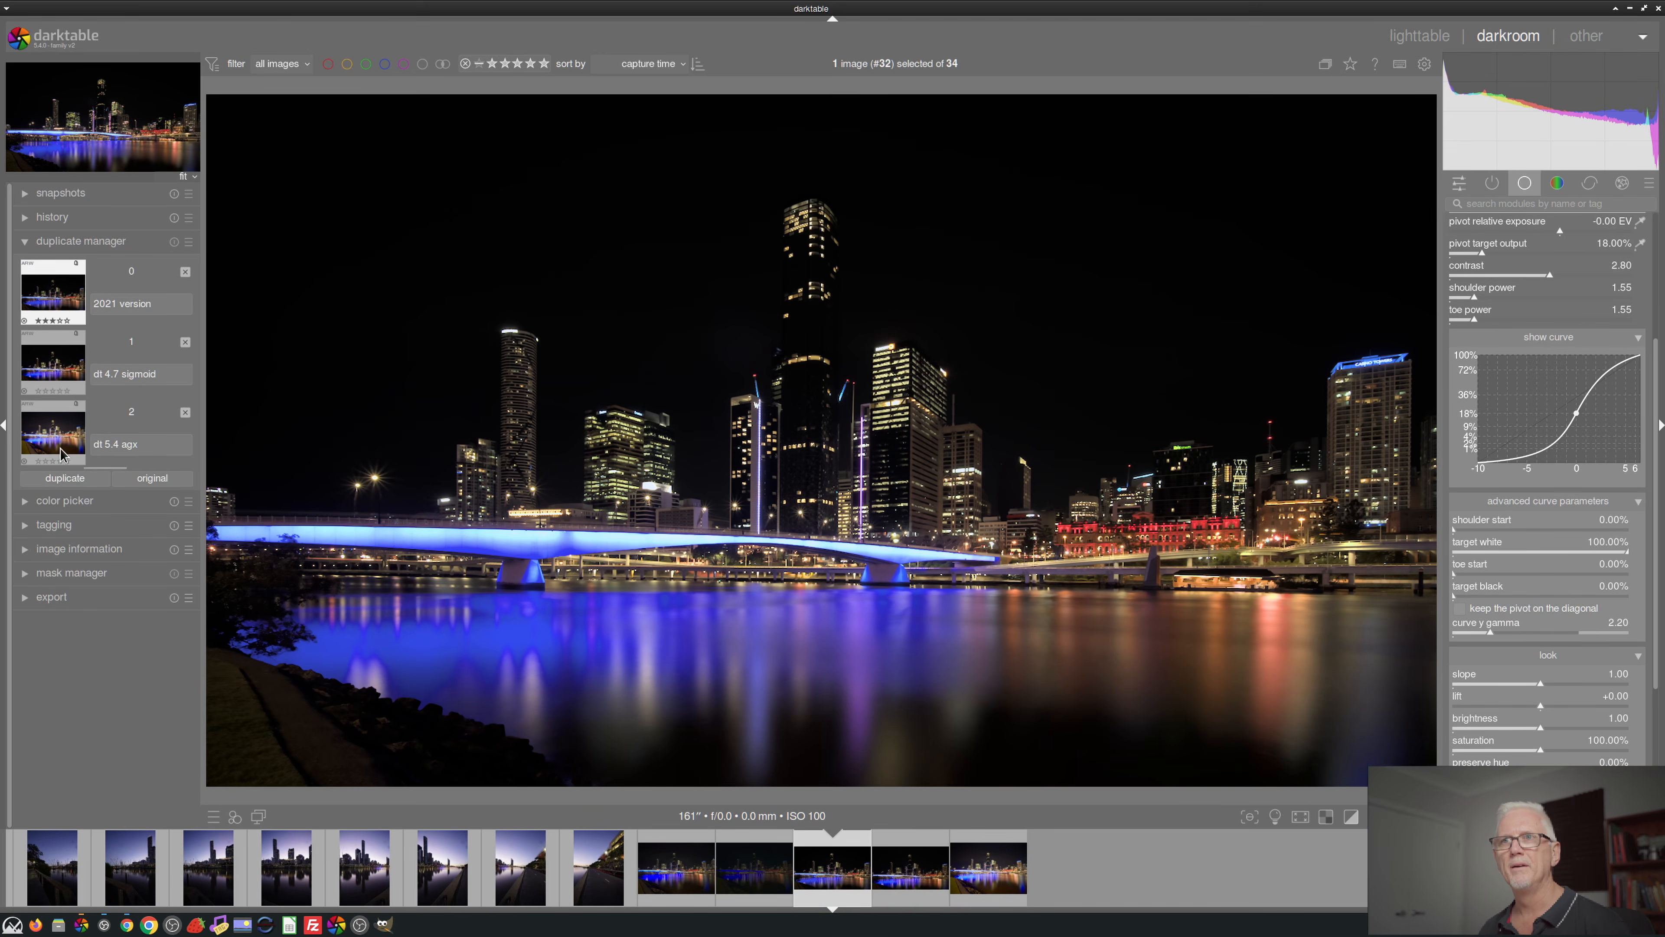
pyautogui.click(48, 359)
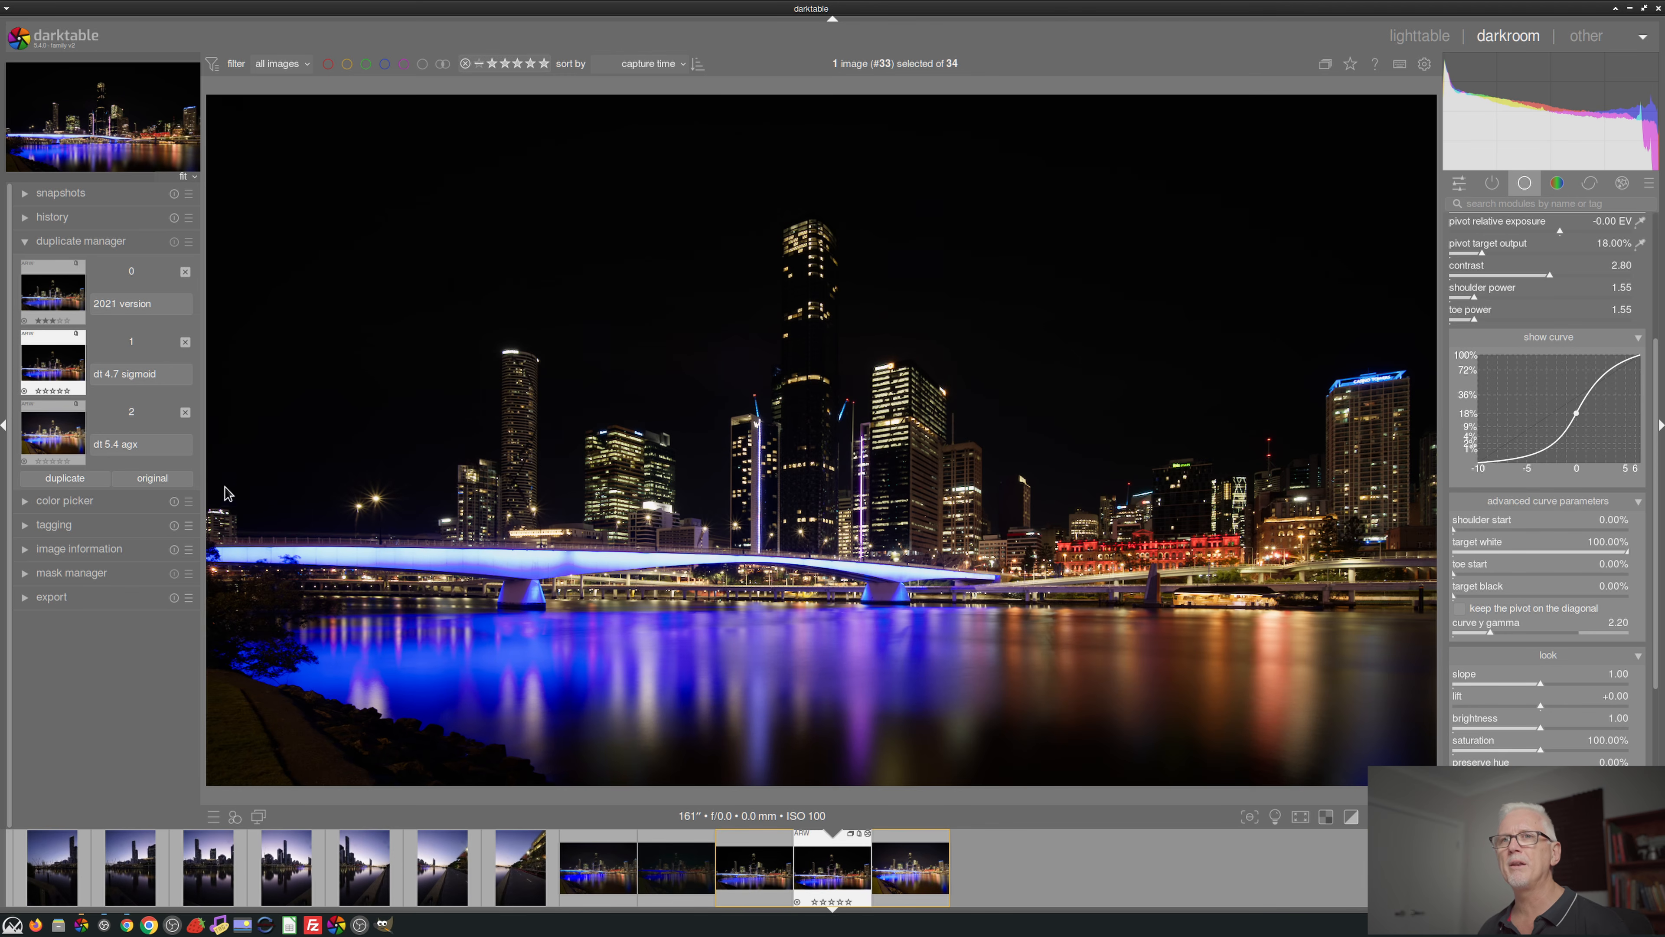
pyautogui.click(66, 448)
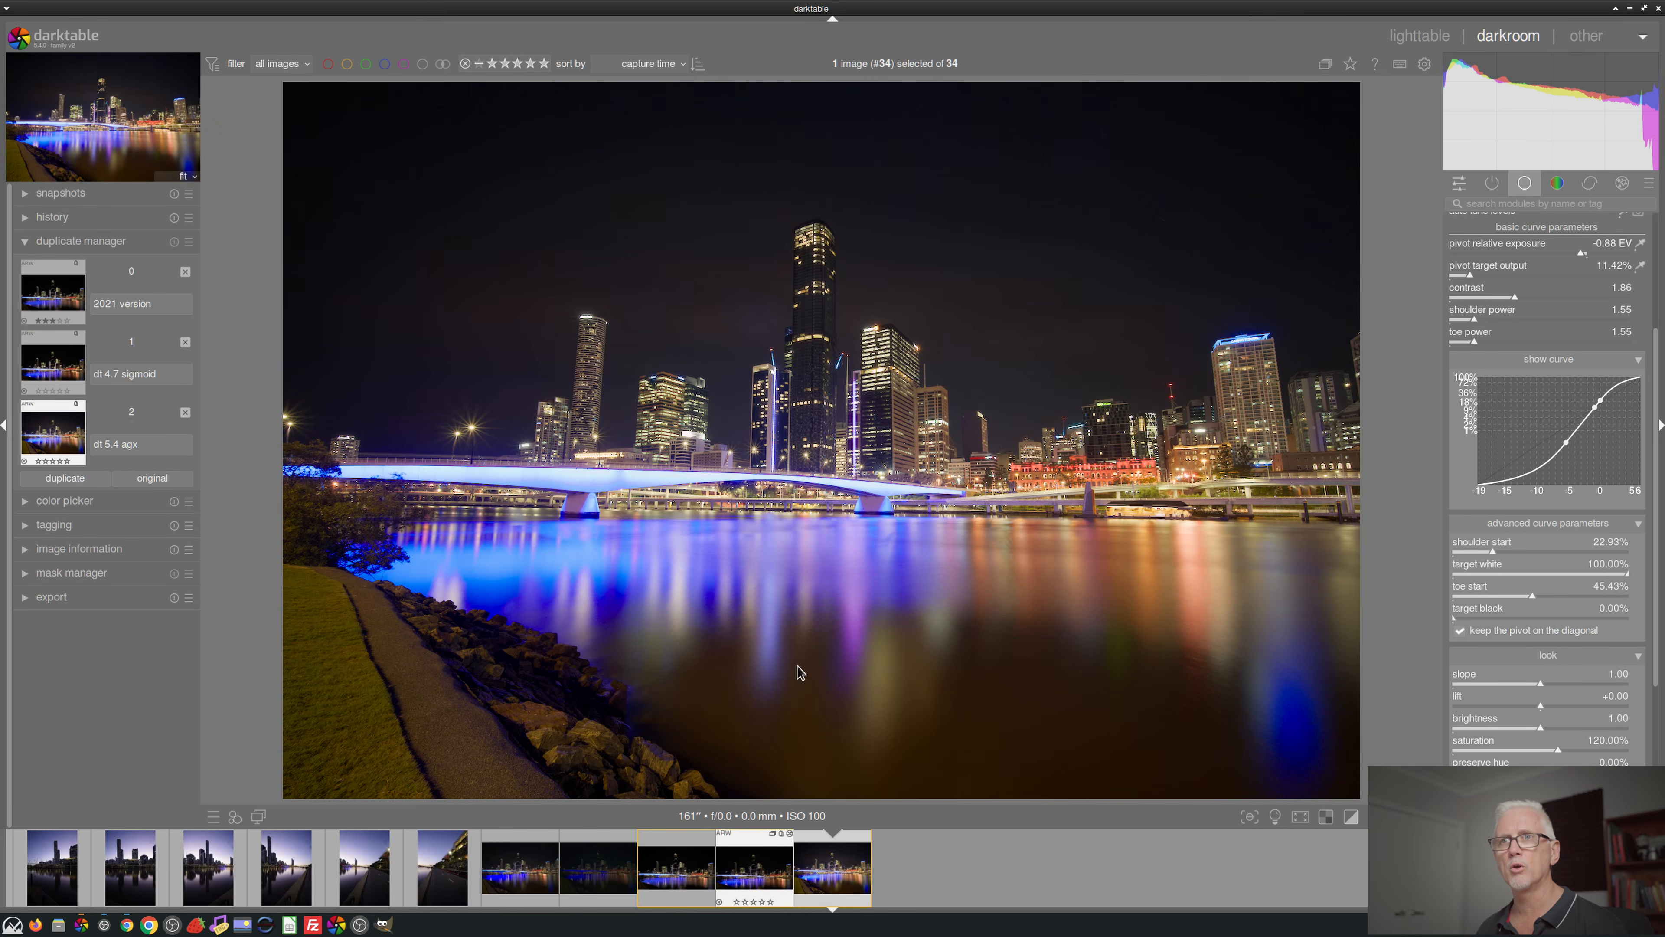
# - Compare the dt 5.4 agx edit again with the dt 4.7 sigmoid and 2021 versions, ending on the agx edit
pyautogui.click(43, 368)
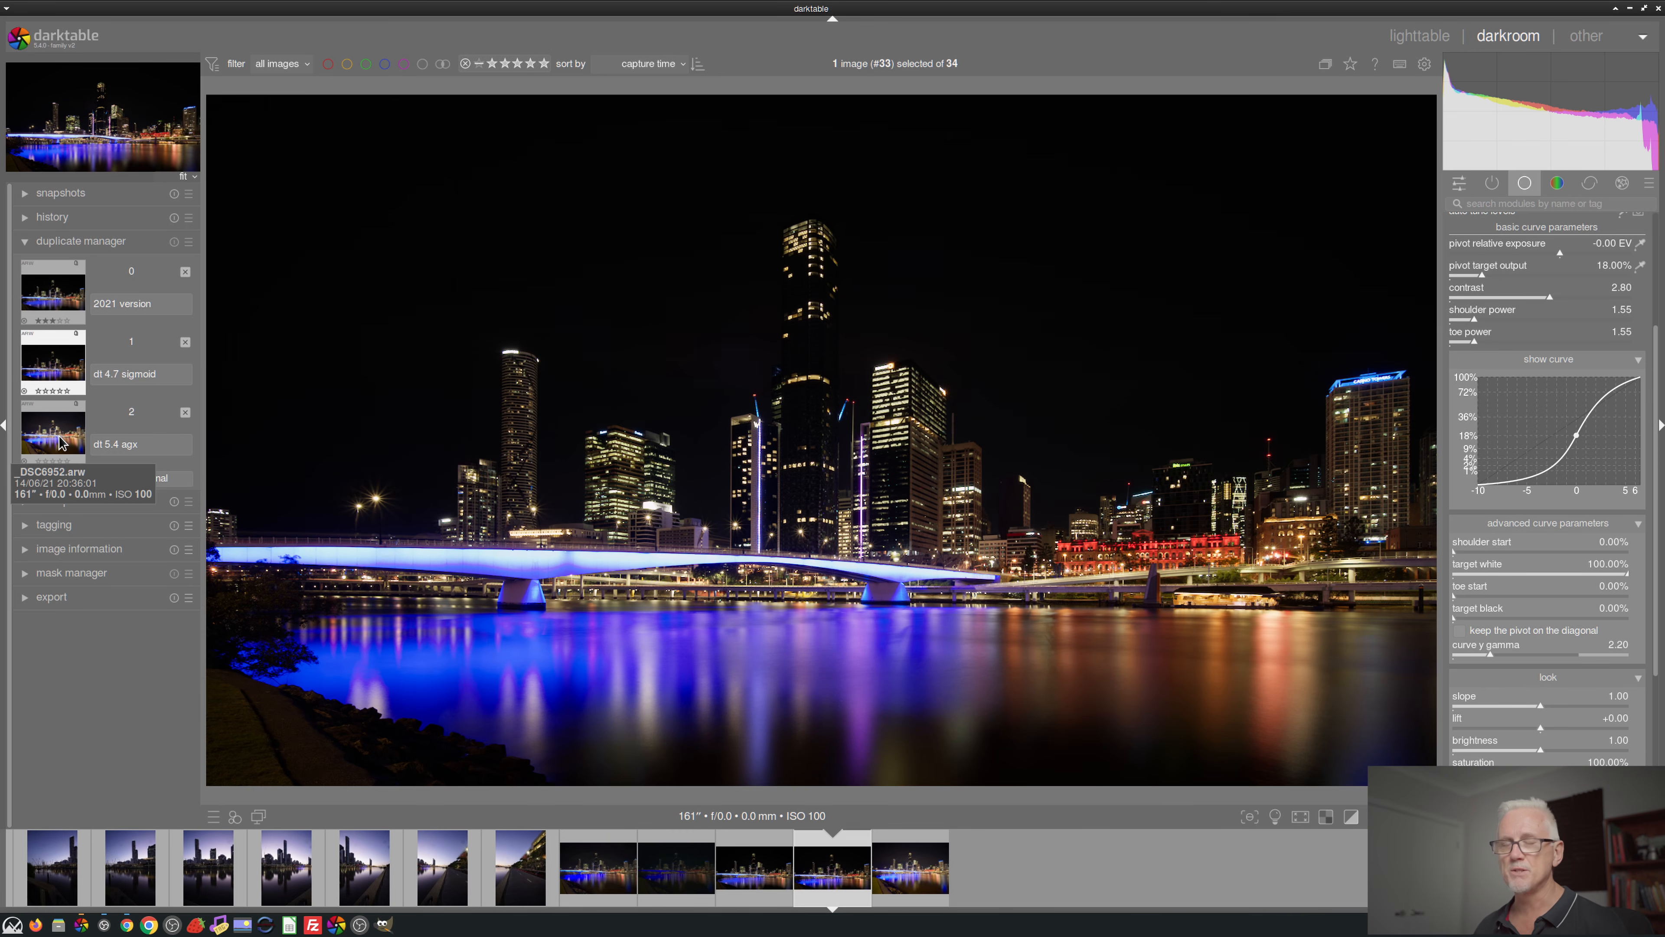
pyautogui.doubleClick(61, 440)
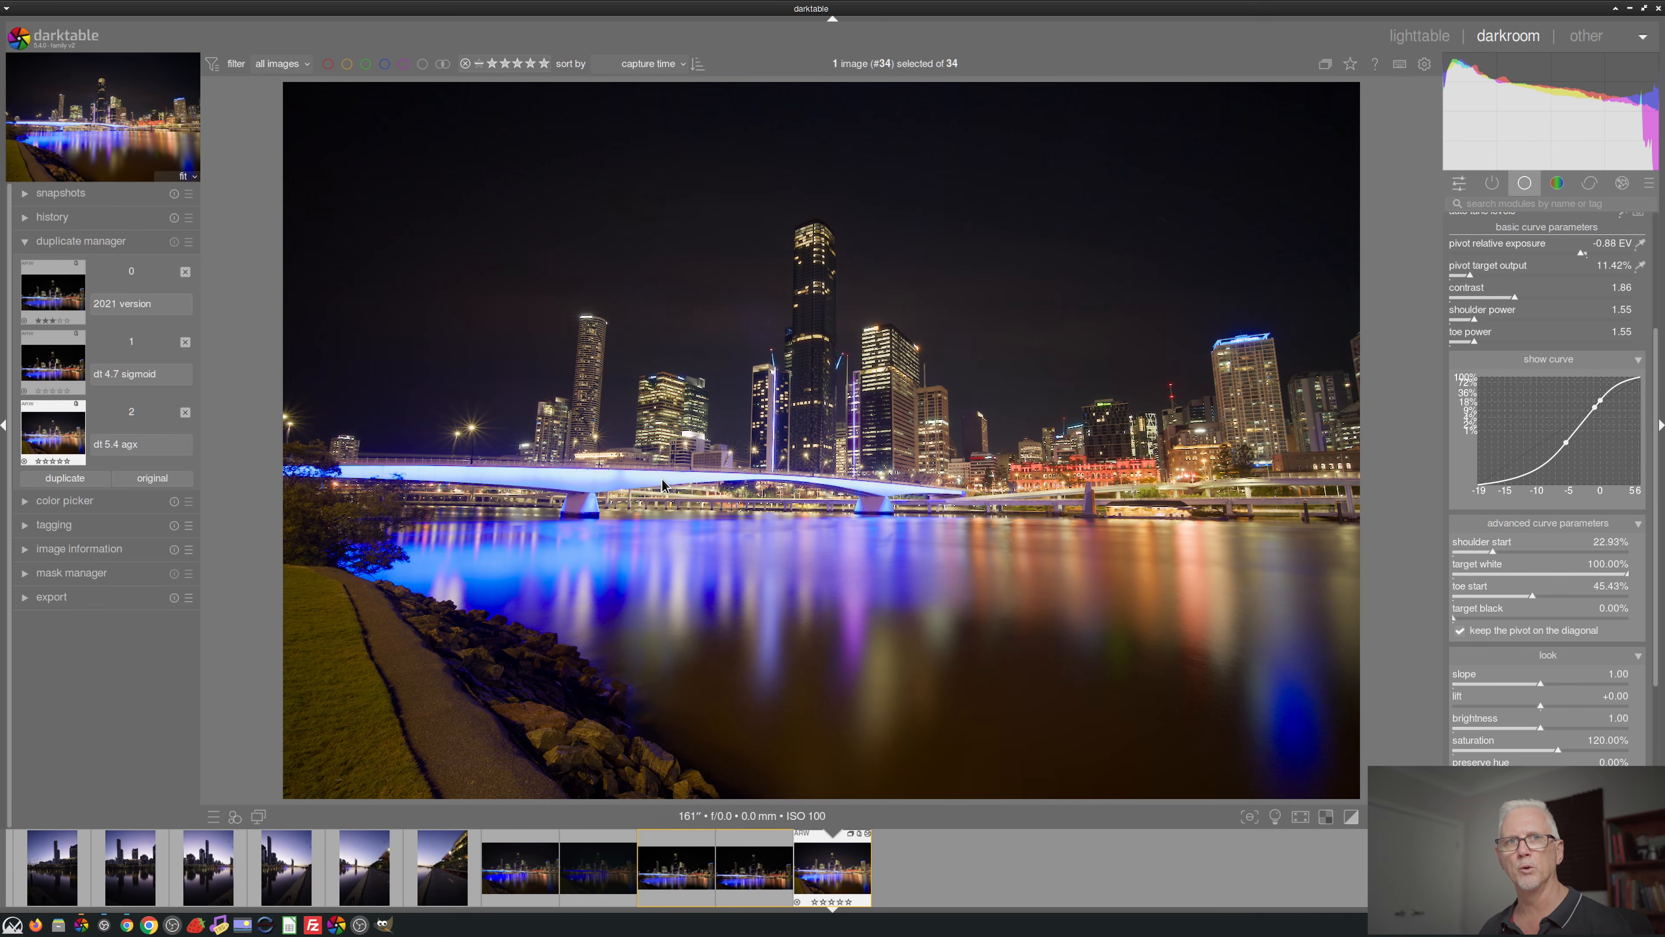
pyautogui.click(46, 372)
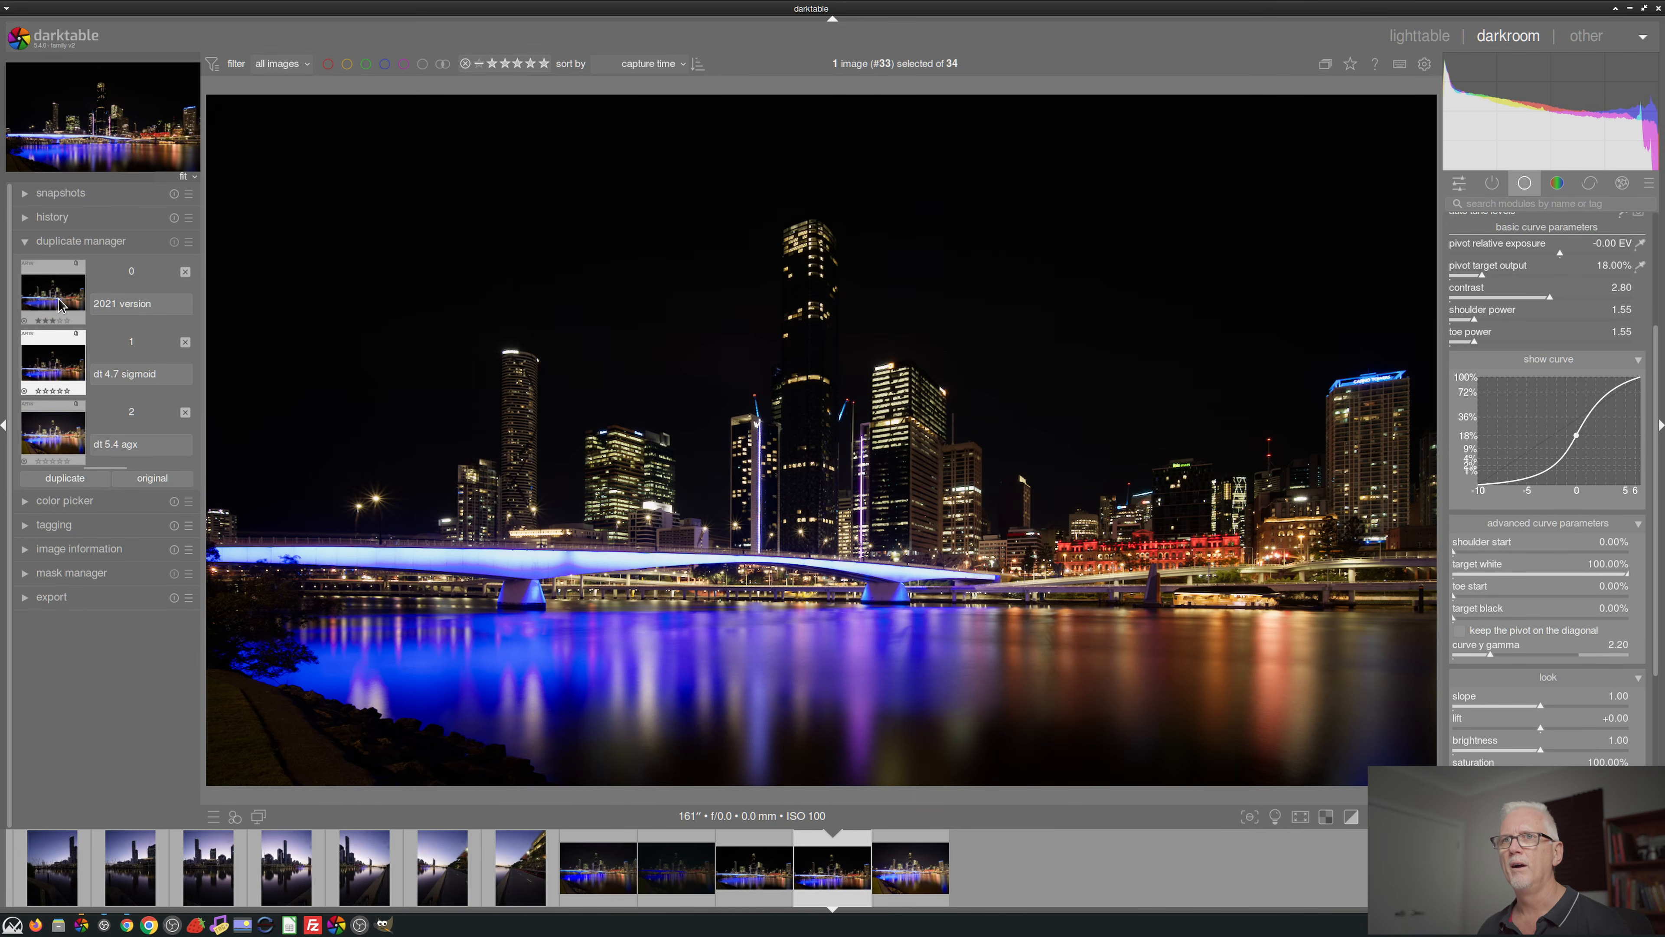
pyautogui.click(59, 305)
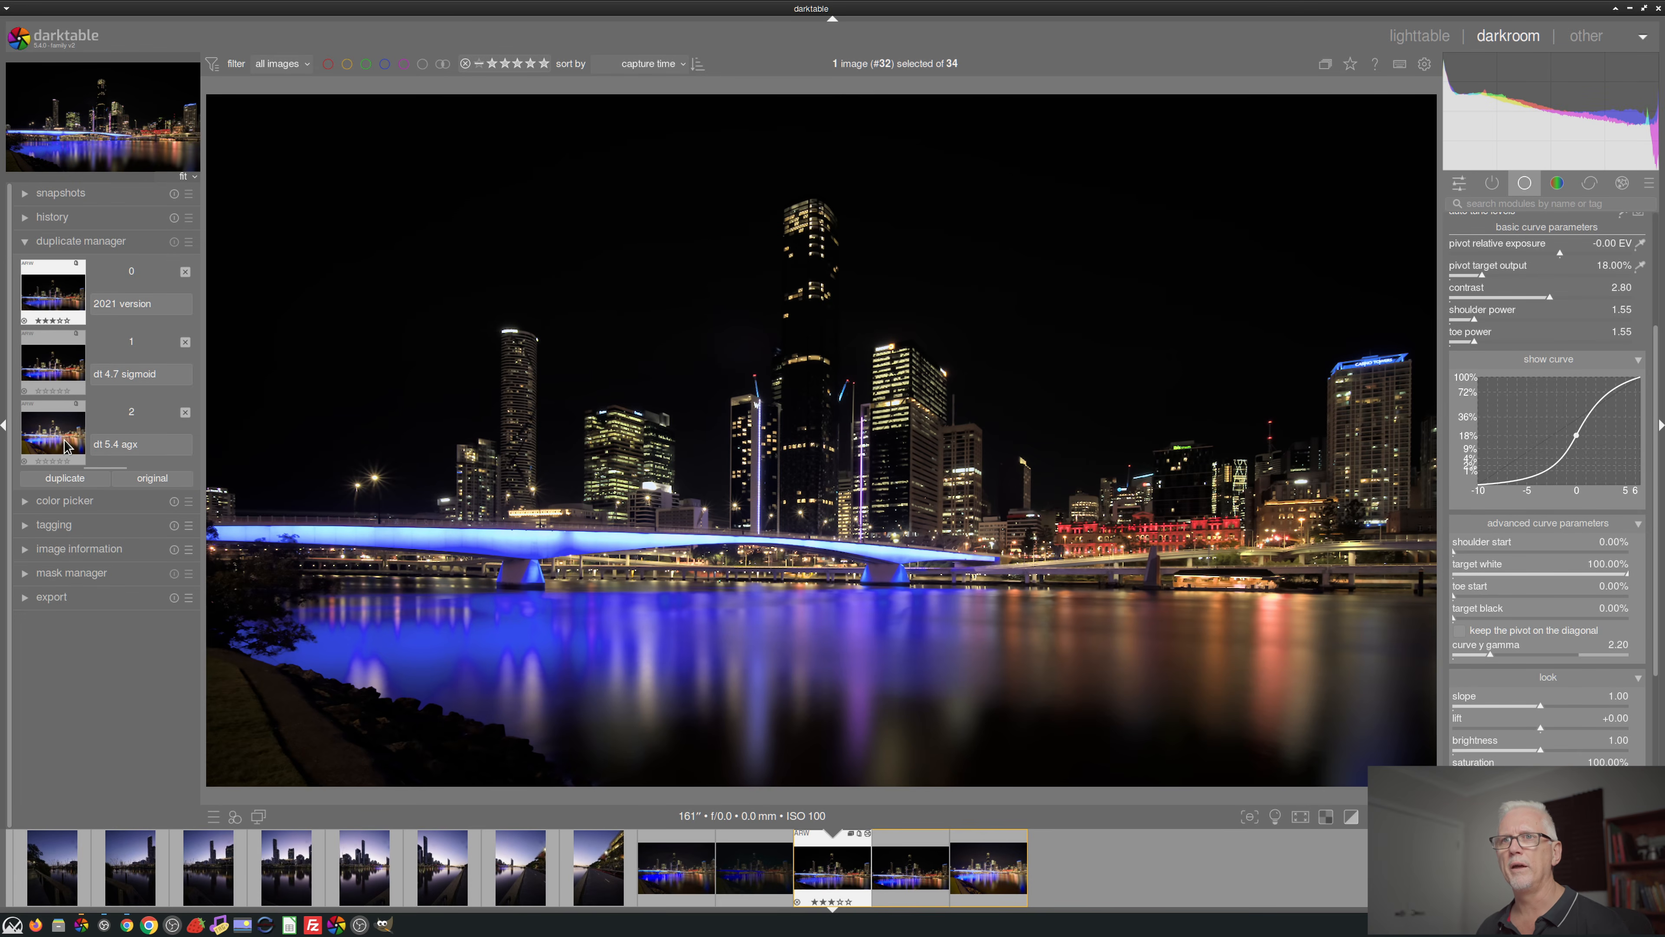
pyautogui.click(65, 446)
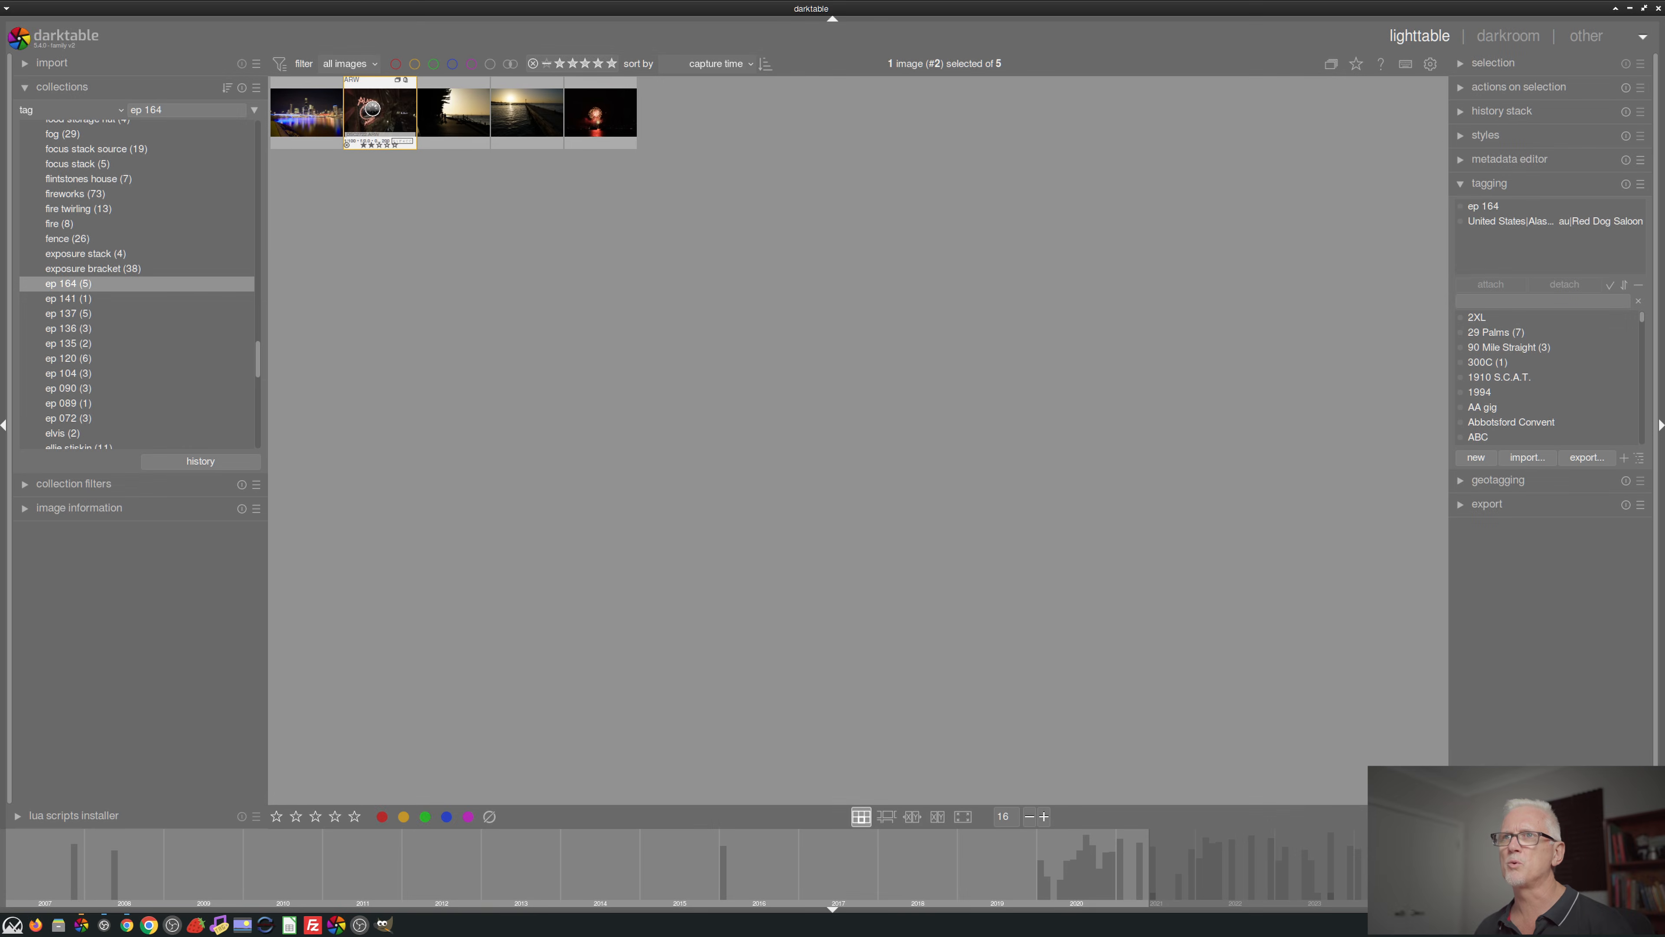
# - Open the Alaskan Amber neon sign photo for editing and compare its filmicRGB, Sigmoid and dt 5.4 agx versions
pyautogui.doubleClick(372, 110)
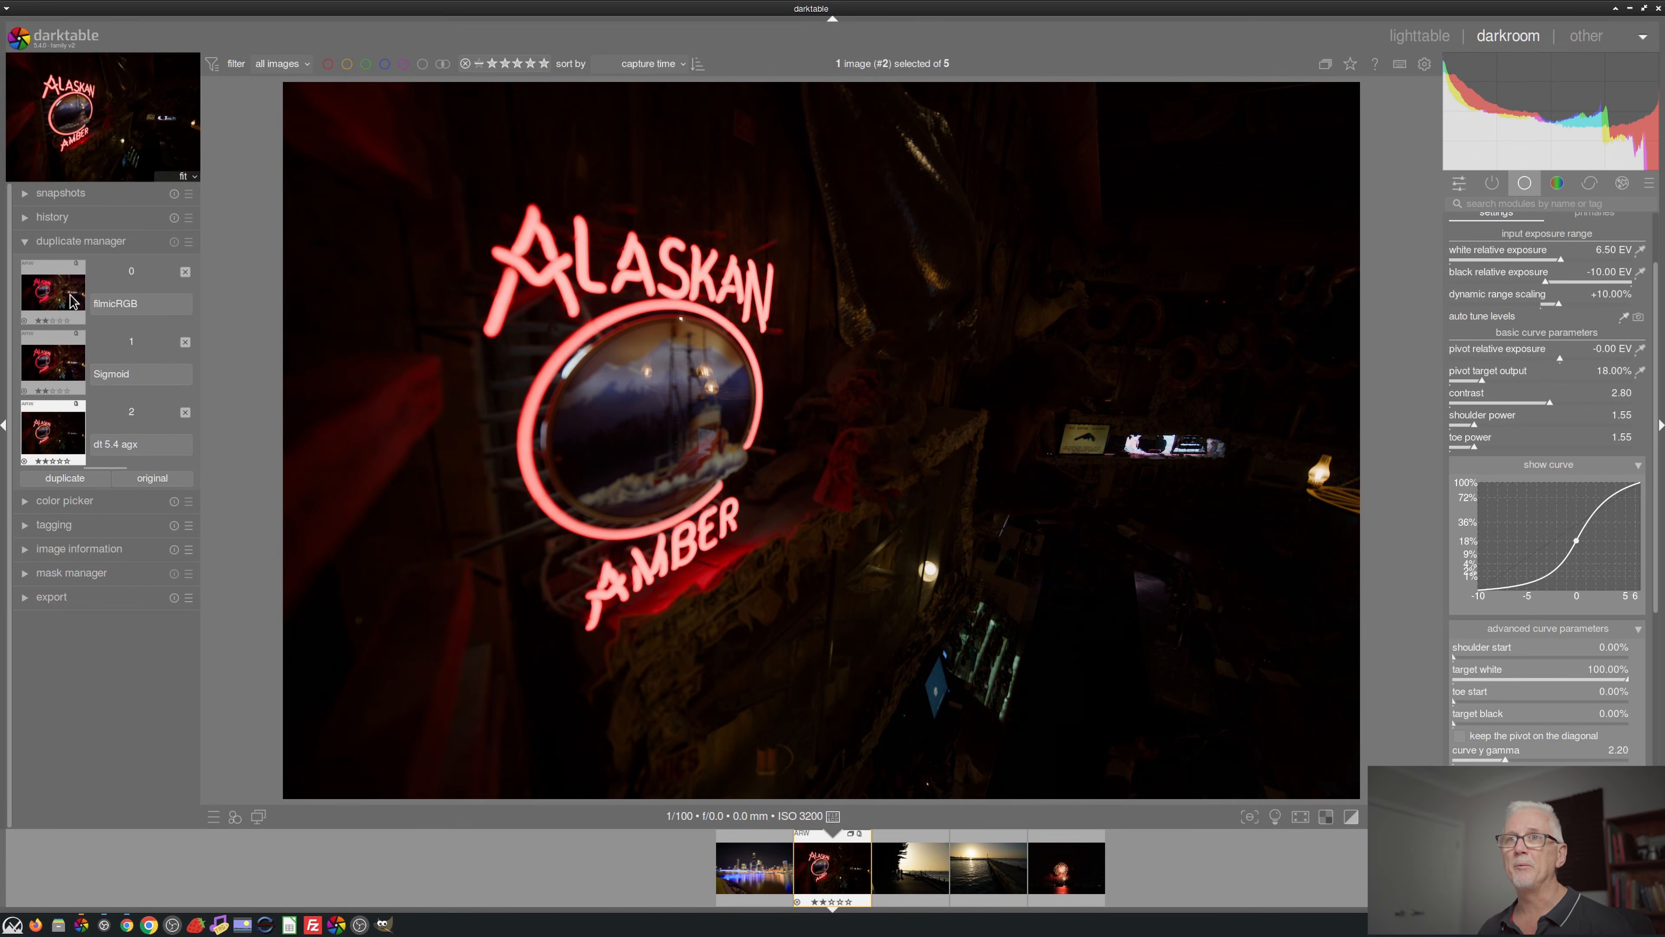
pyautogui.click(57, 299)
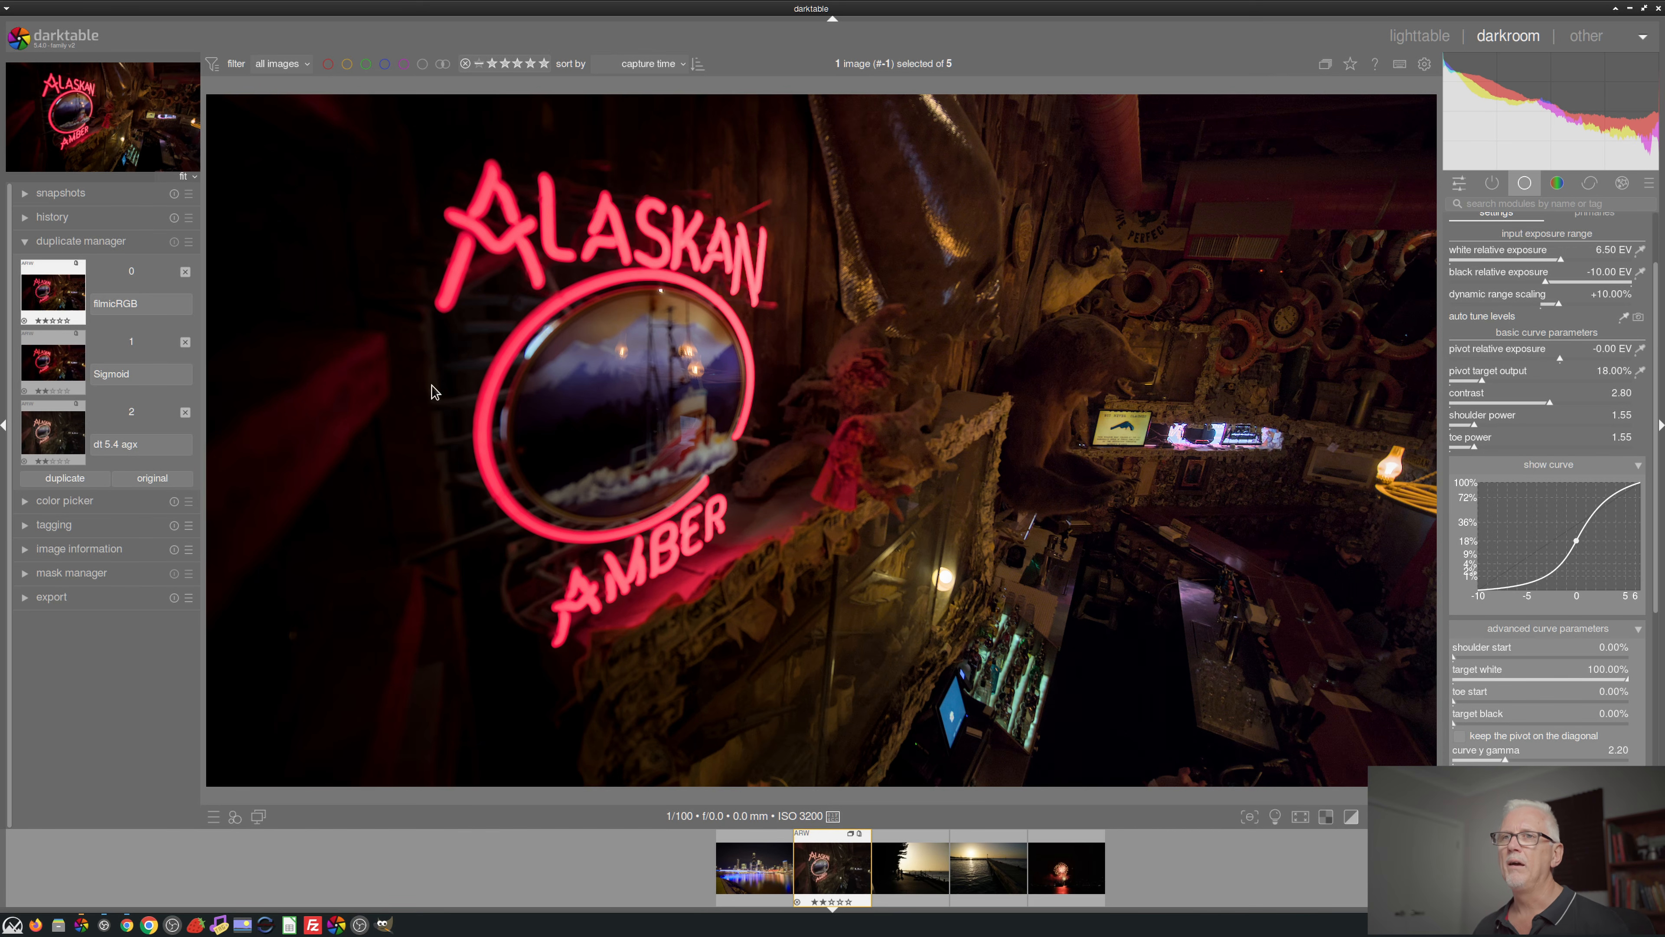
pyautogui.click(49, 370)
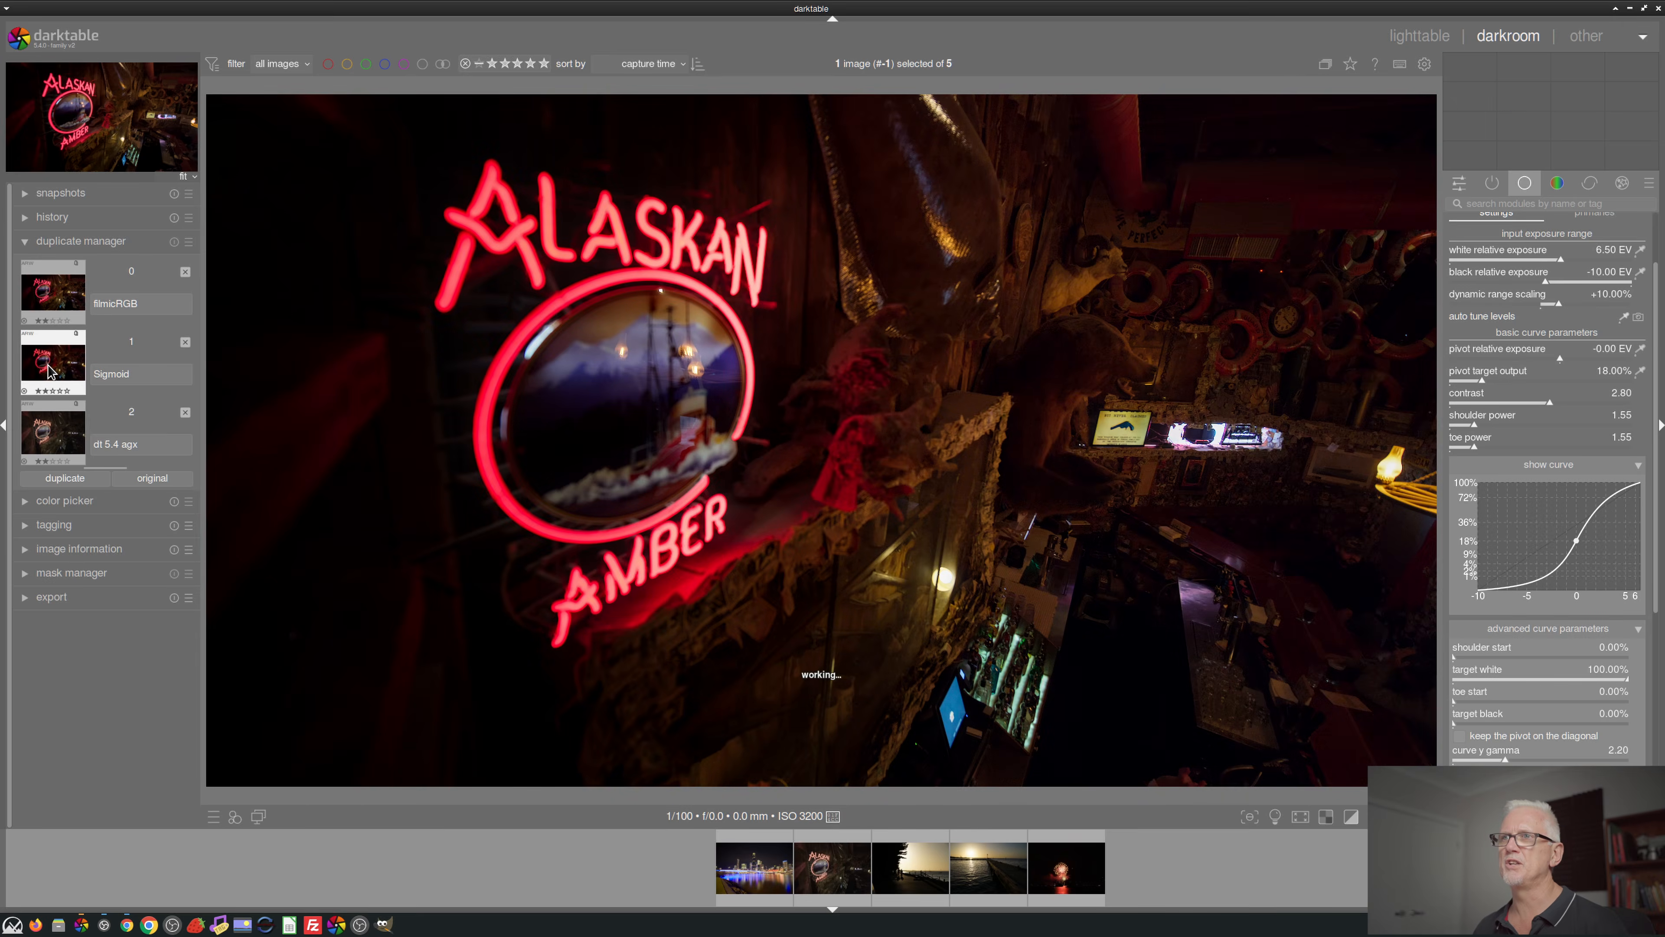
pyautogui.click(61, 432)
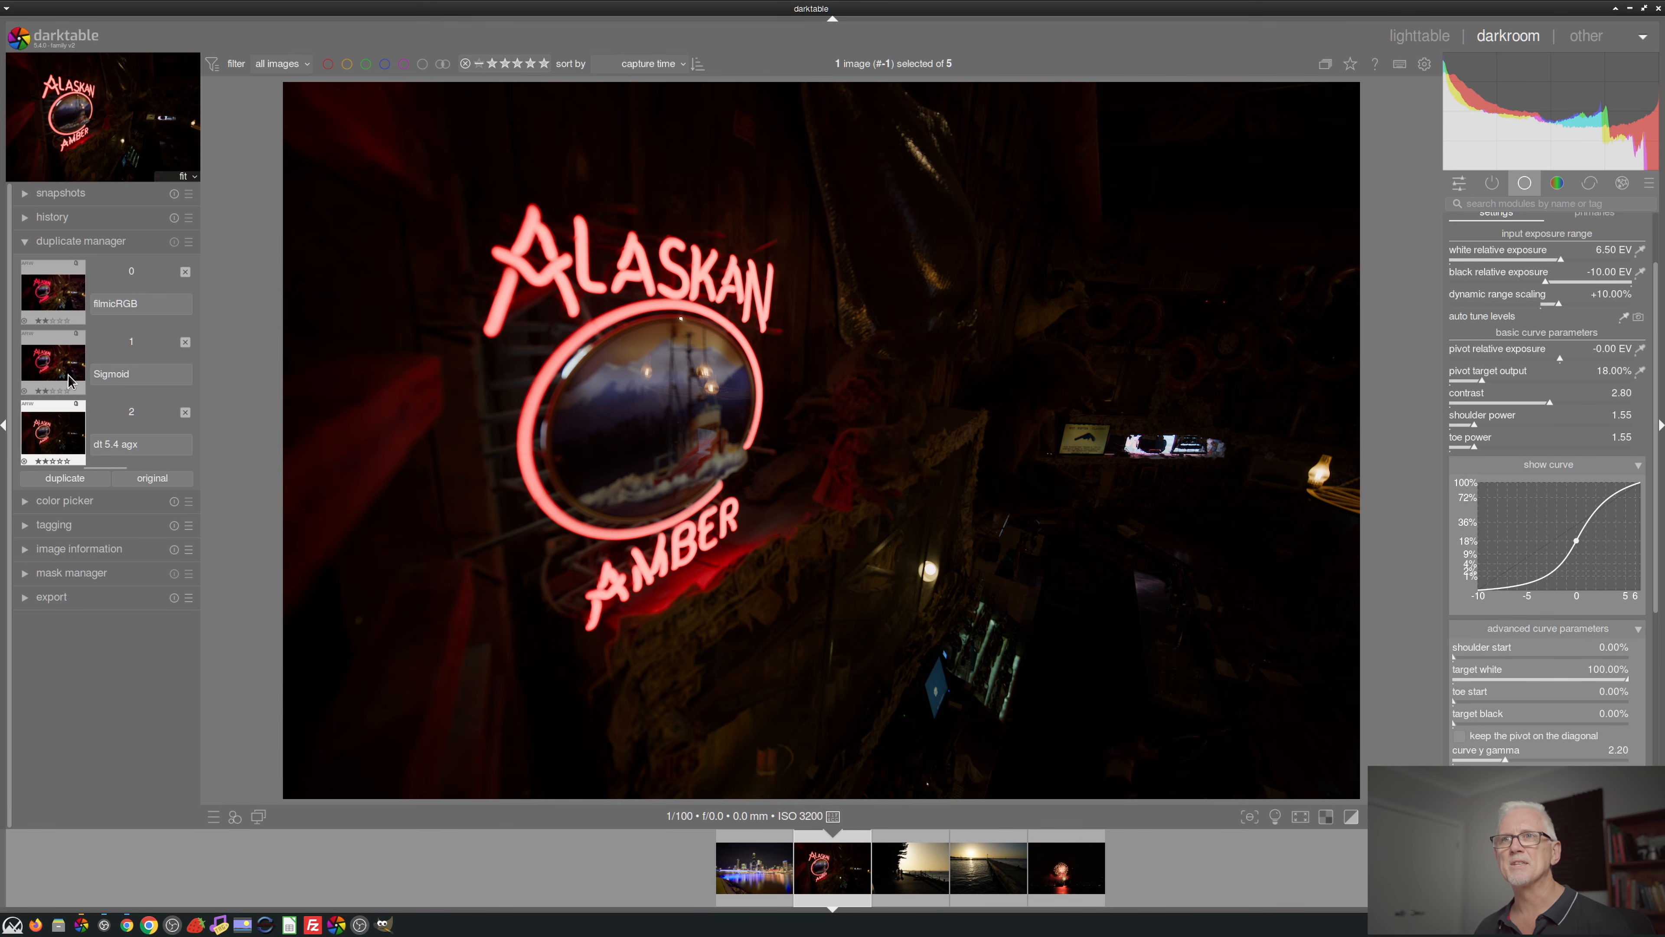
# - View the filmicRGB version again, return to the dt 5.4 agx version and set its look saturation to 120%
pyautogui.click(34, 293)
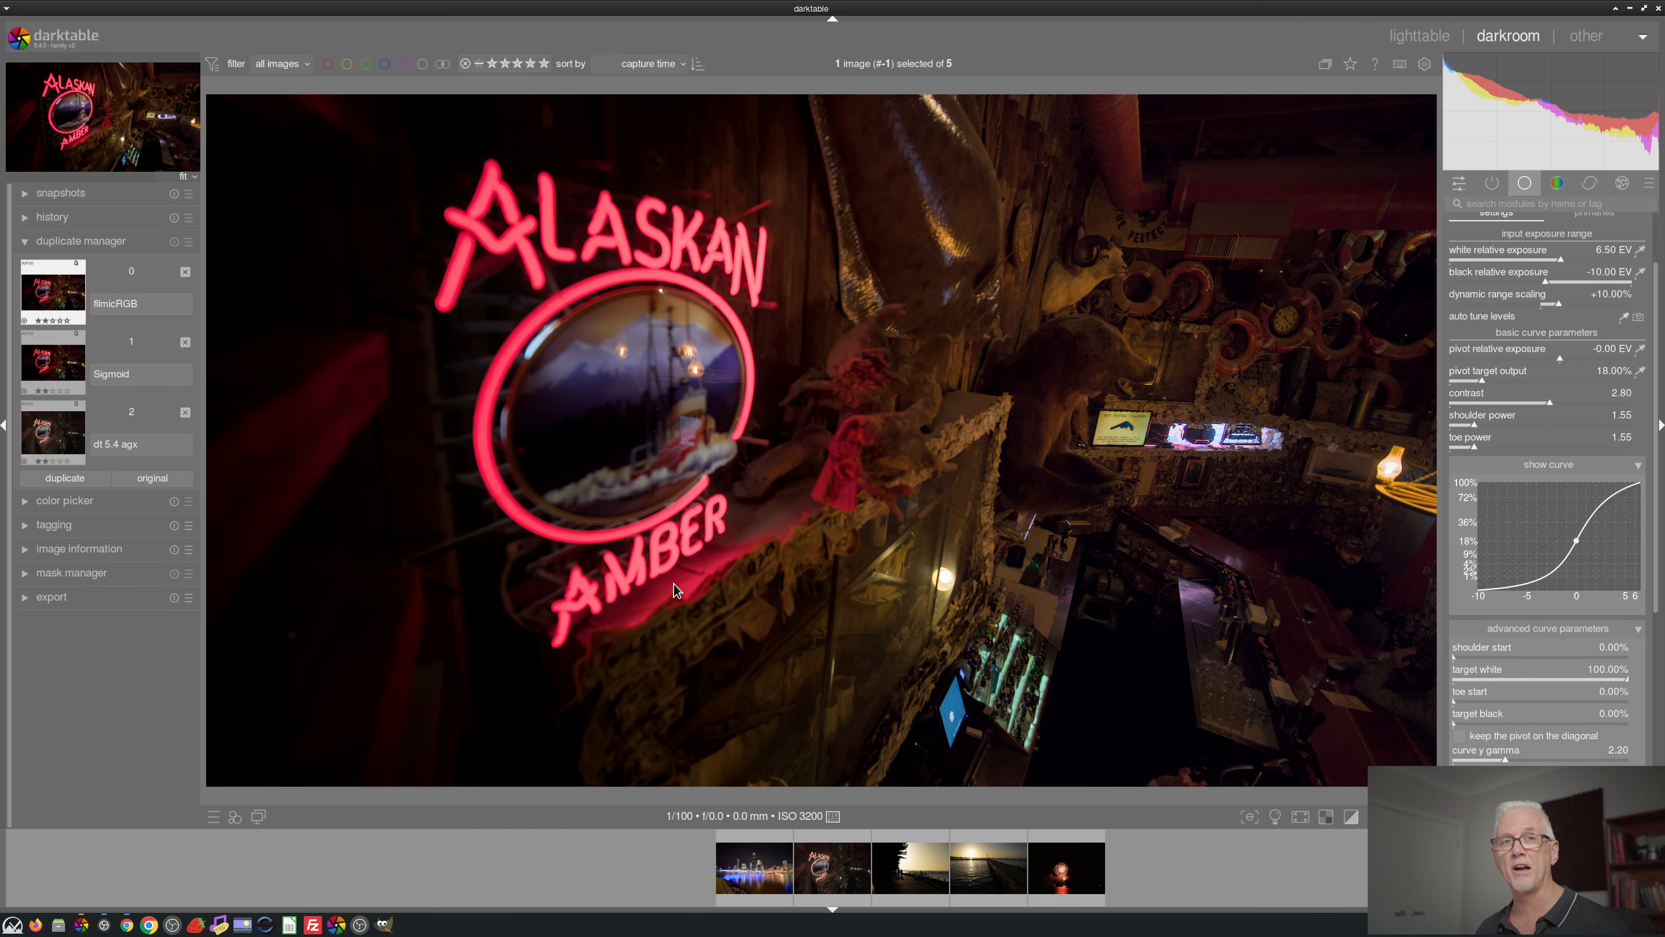
pyautogui.click(59, 433)
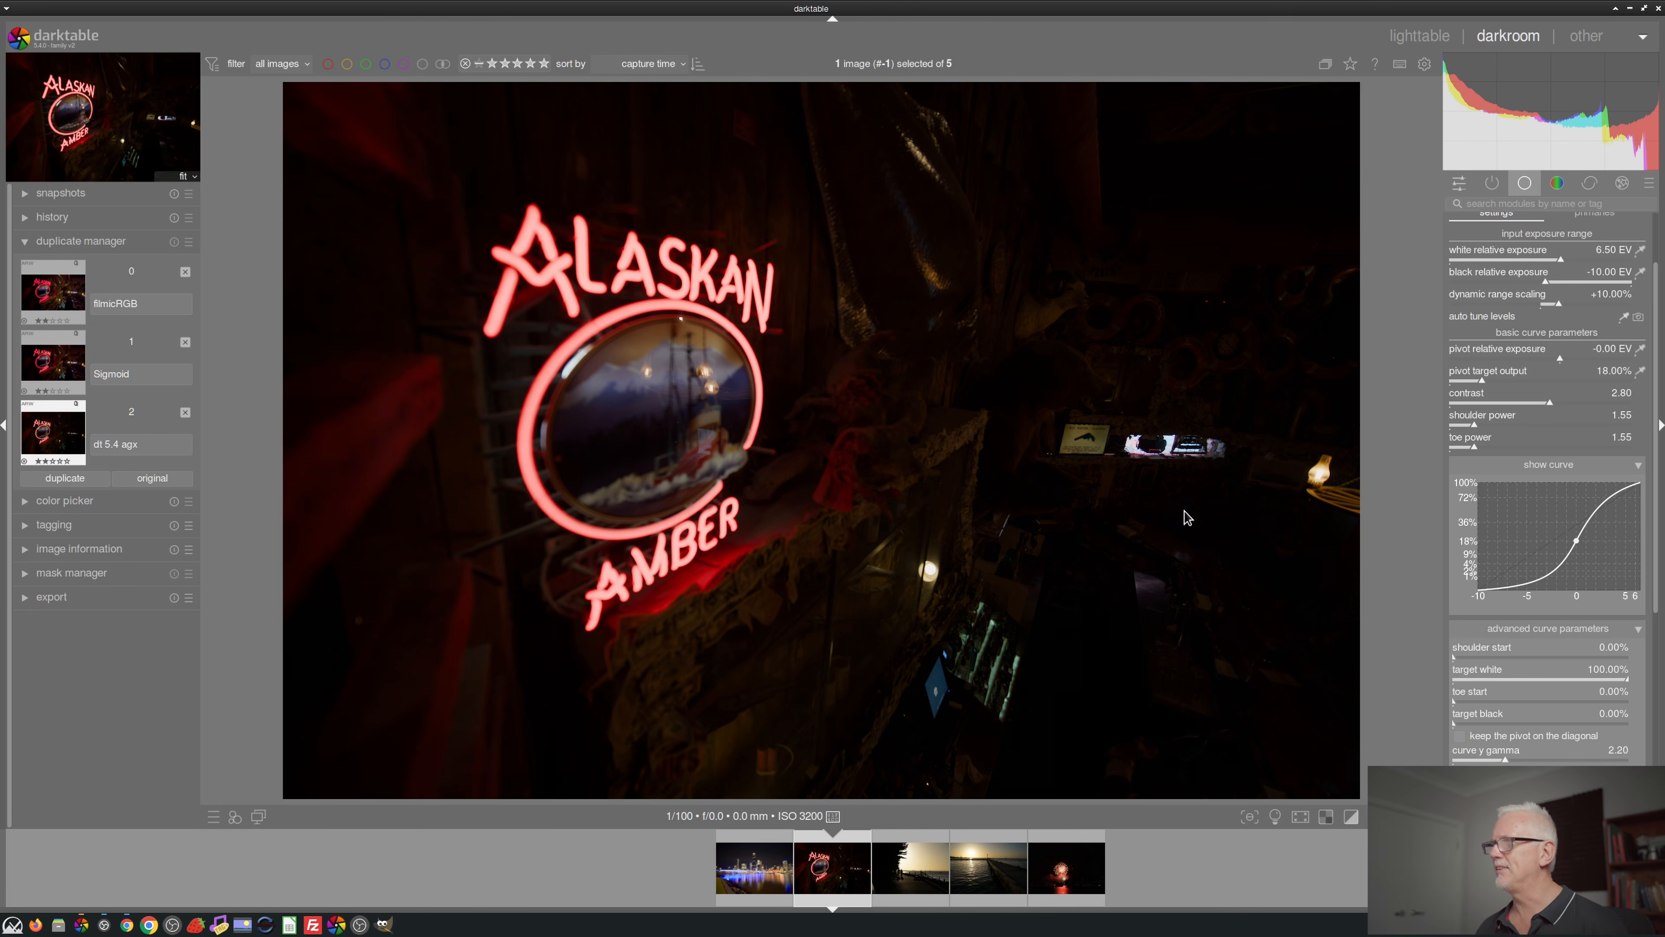
pyautogui.scroll(-5, 1550, 451)
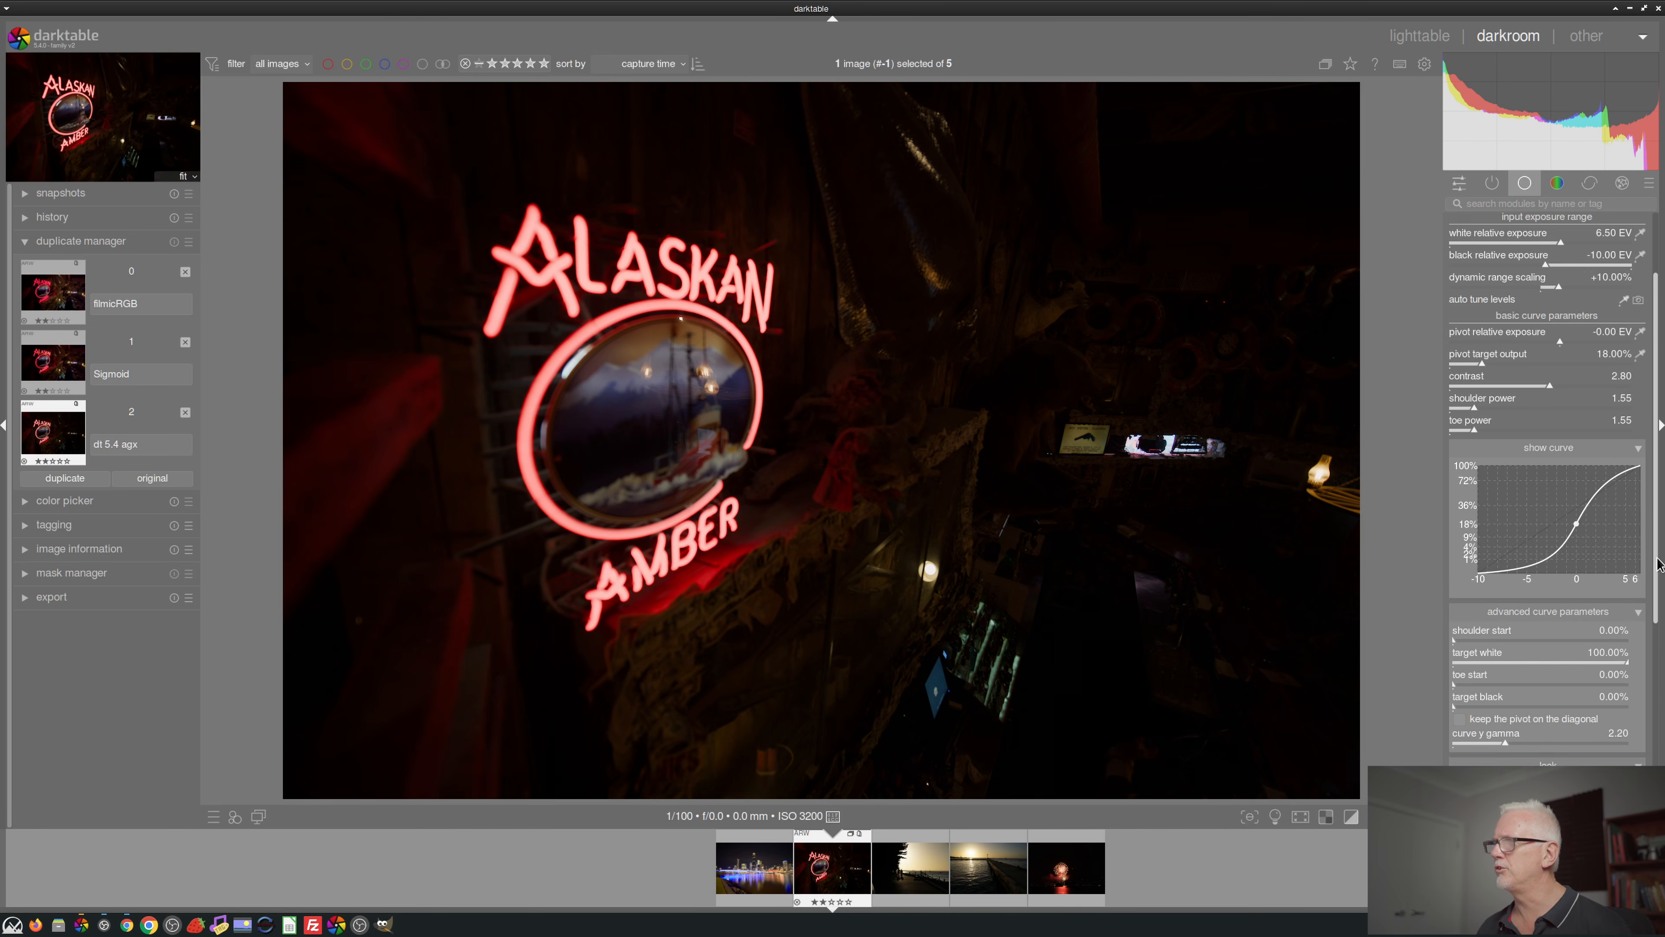
pyautogui.scroll(-2, 1551, 452)
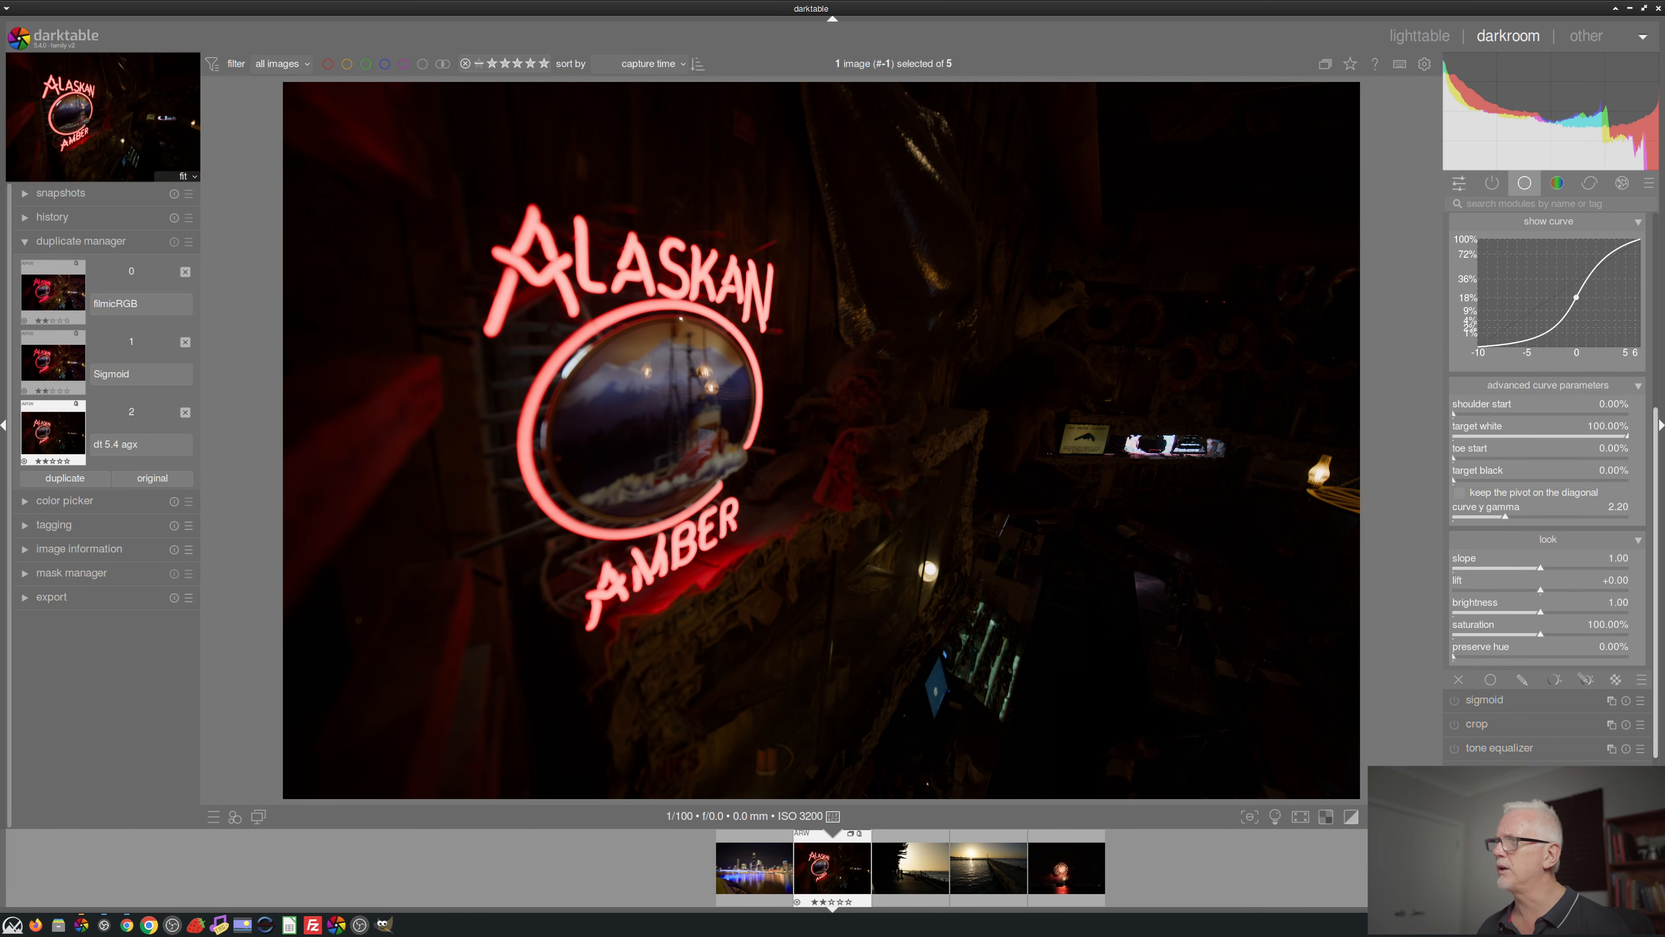
pyautogui.rightClick(1561, 633)
pyautogui.write('120')
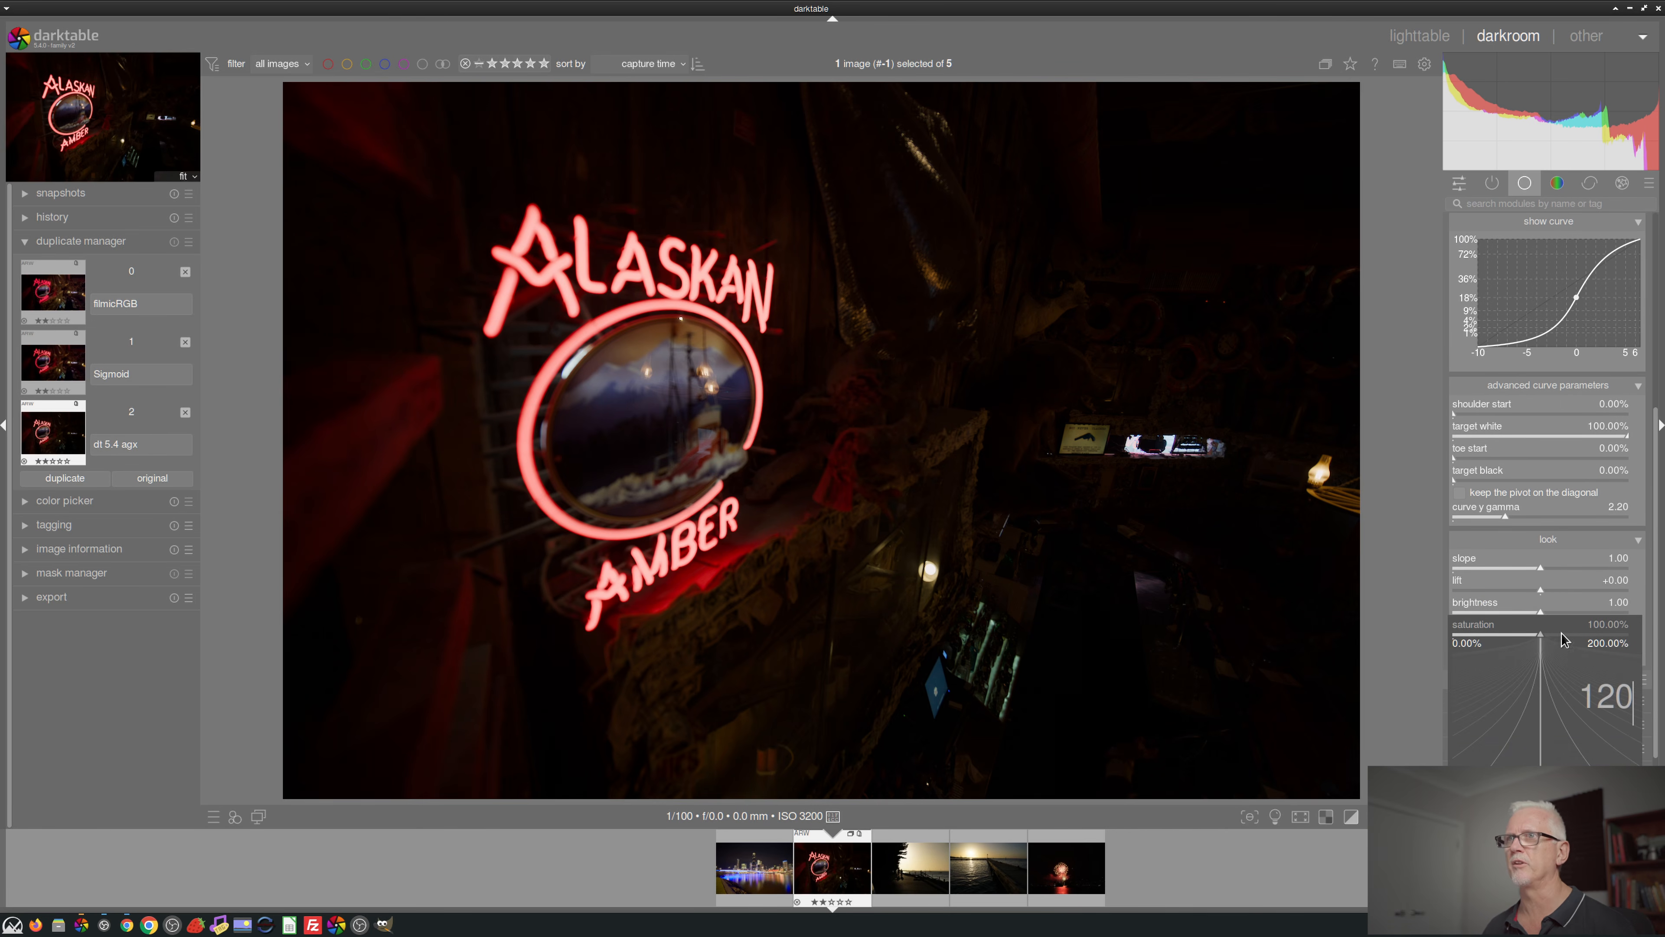
pyautogui.press('Return')
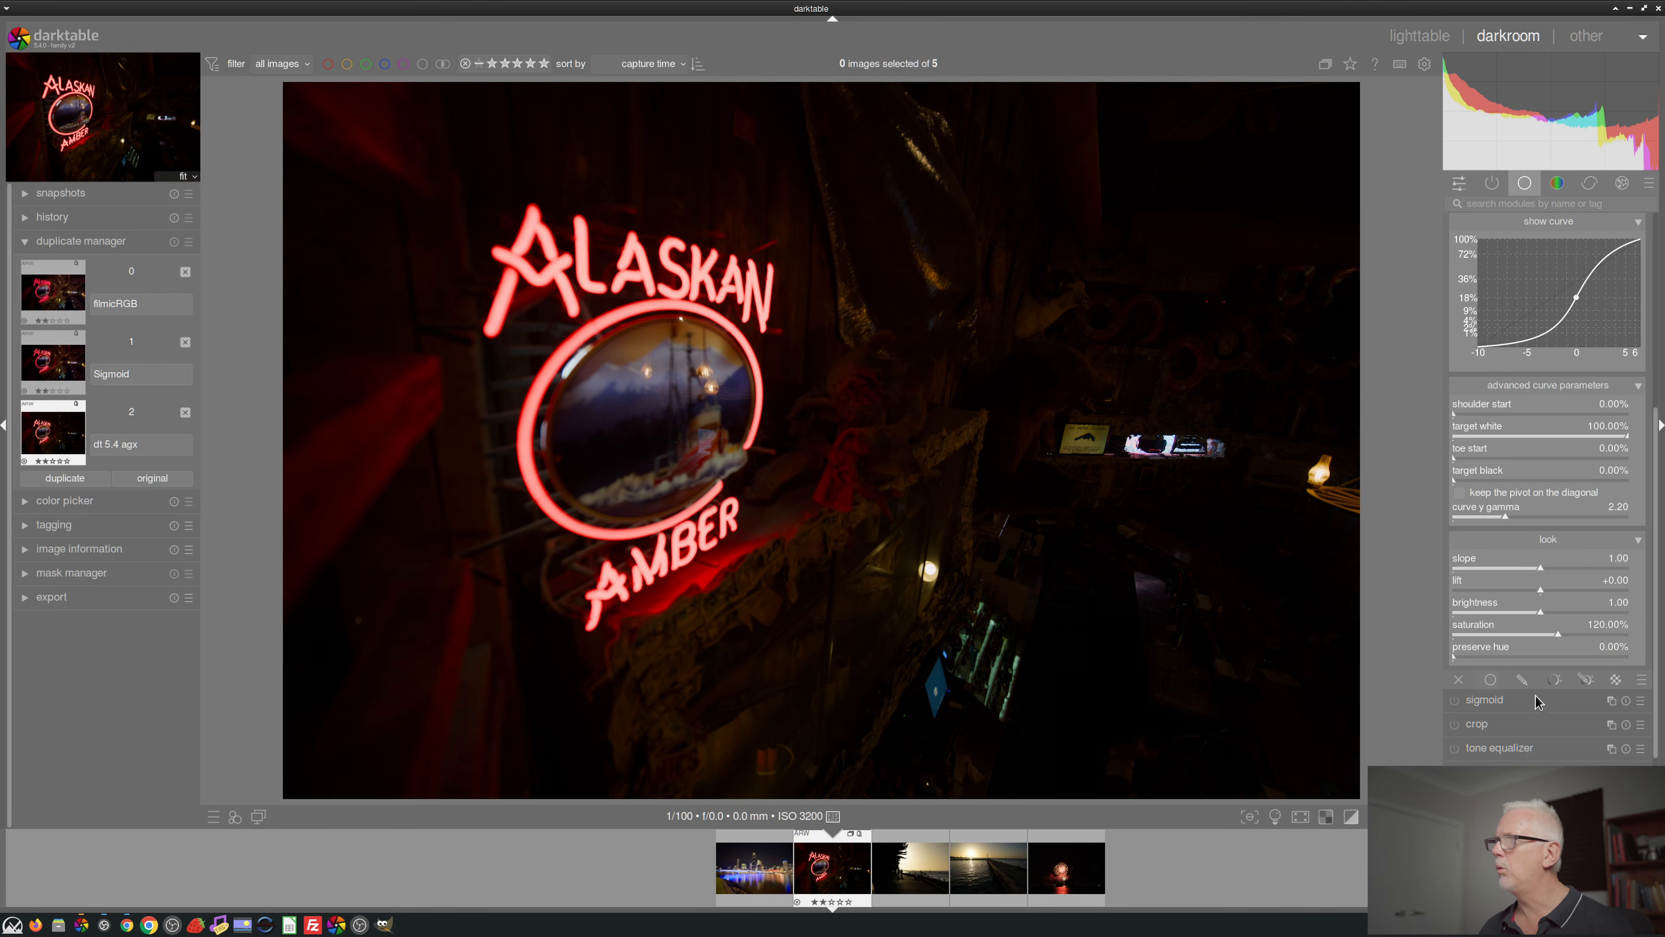
# - Try preserve hue at 100% in the look settings and reduce it to about 54%
pyautogui.click(1469, 657)
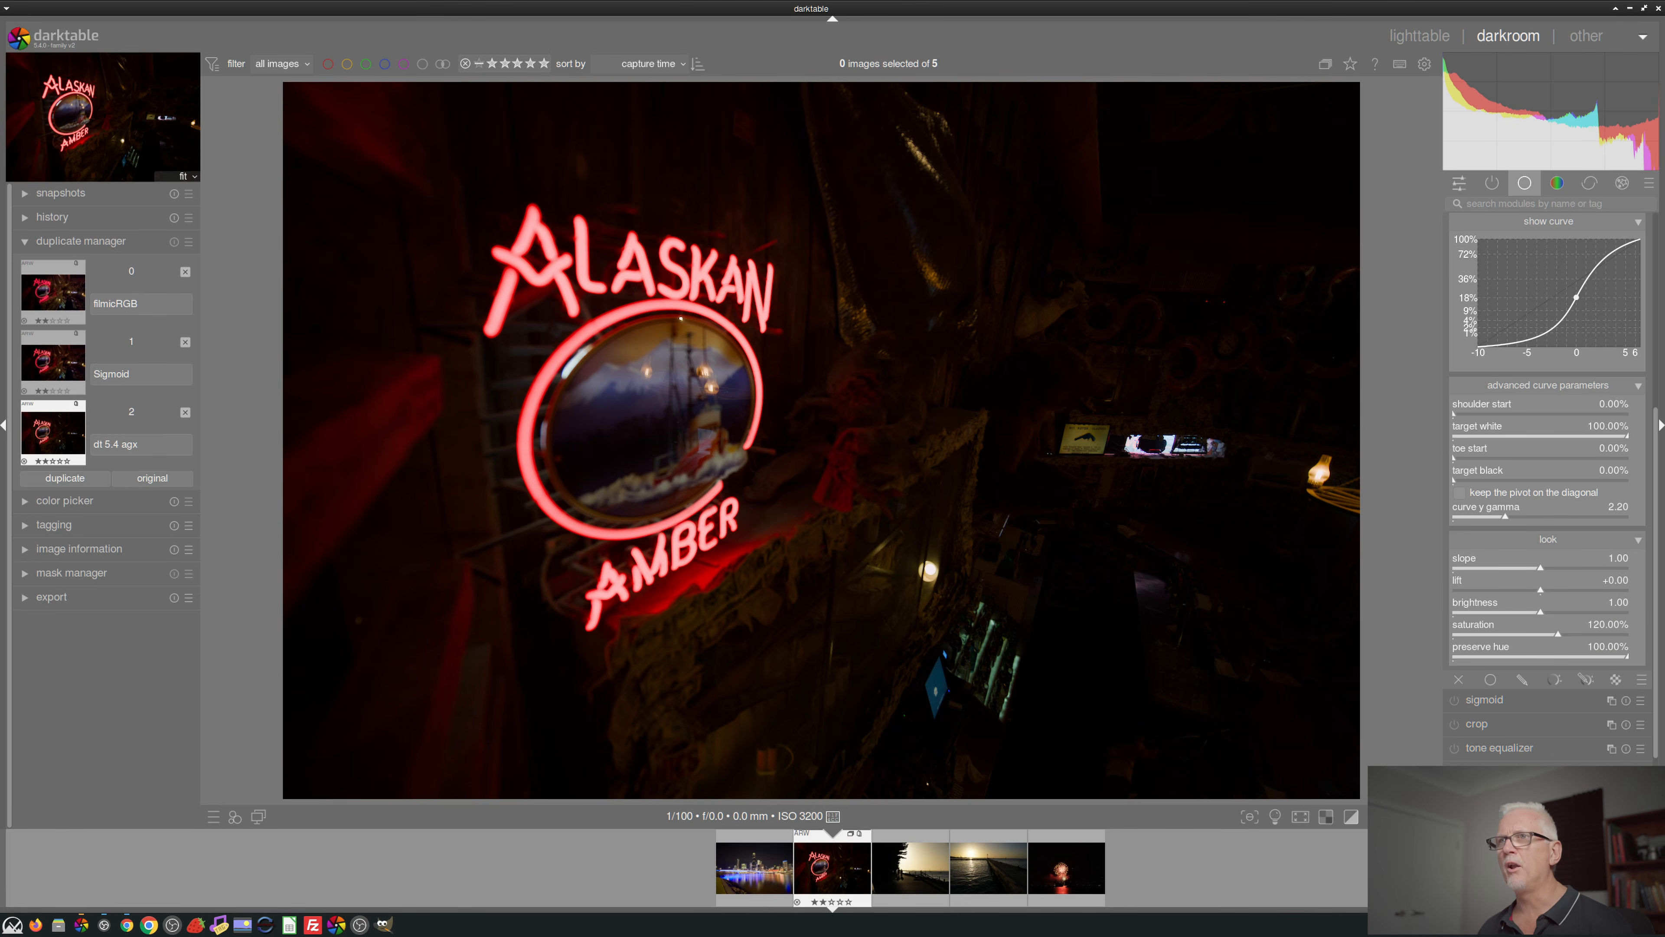
pyautogui.moveTo(1465, 670); pyautogui.dragTo(1630, 668)
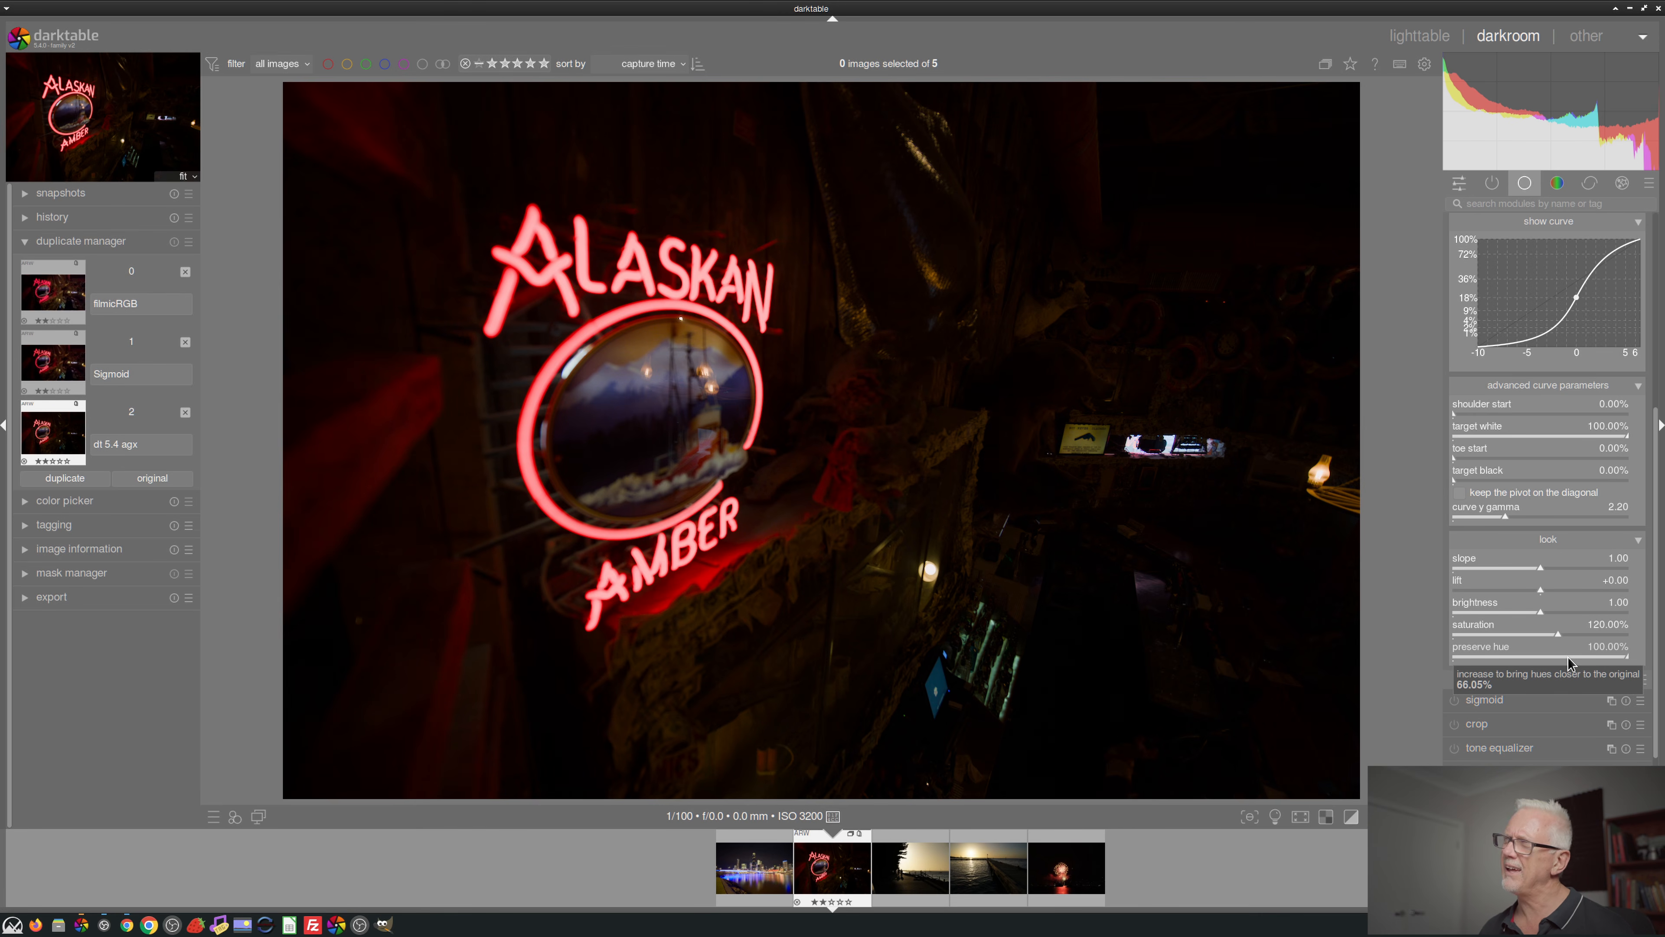
pyautogui.moveTo(1569, 663); pyautogui.dragTo(1546, 658)
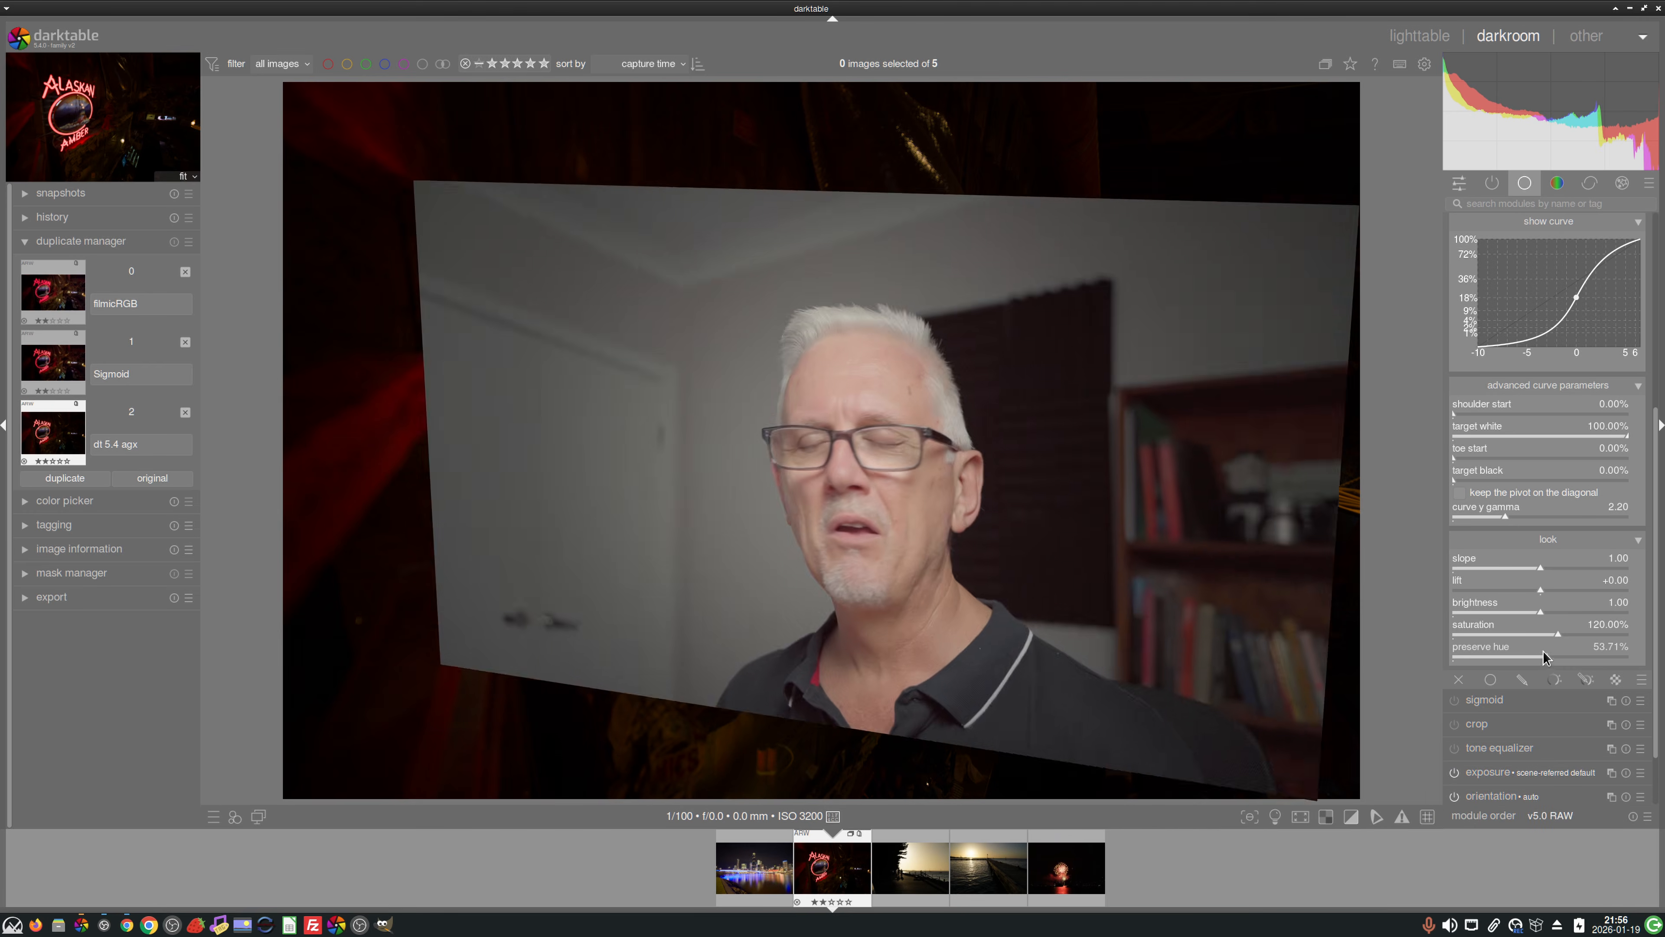